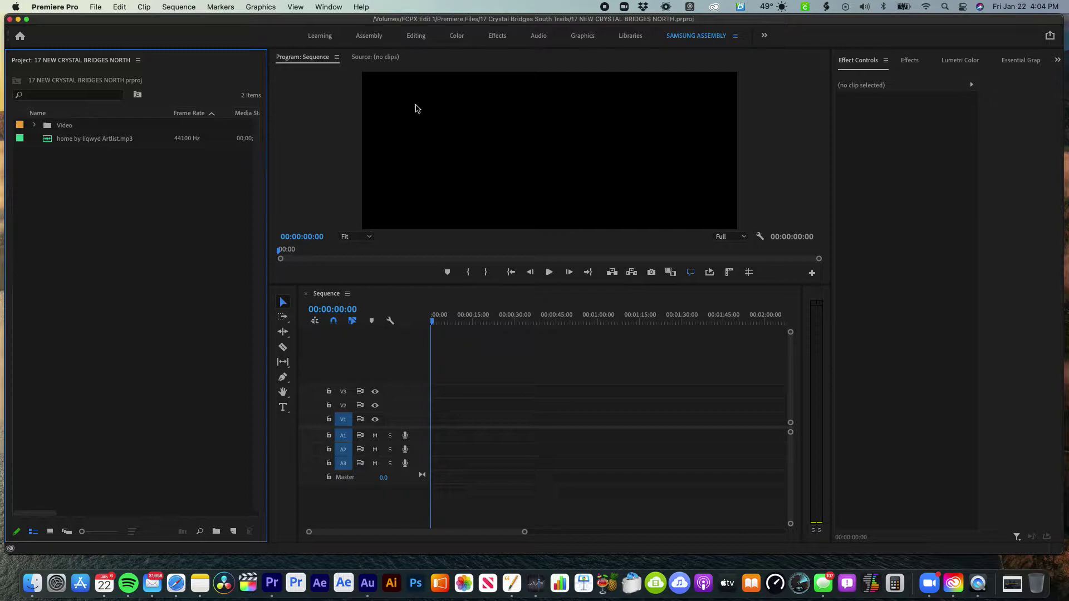
Move the Premiere Pro window aside and open the 17 Crystal Bridges South Trails folder within Premiere Files on the FCPX Edit 1 drive
left_click_drag(762, 22, 687, 21)
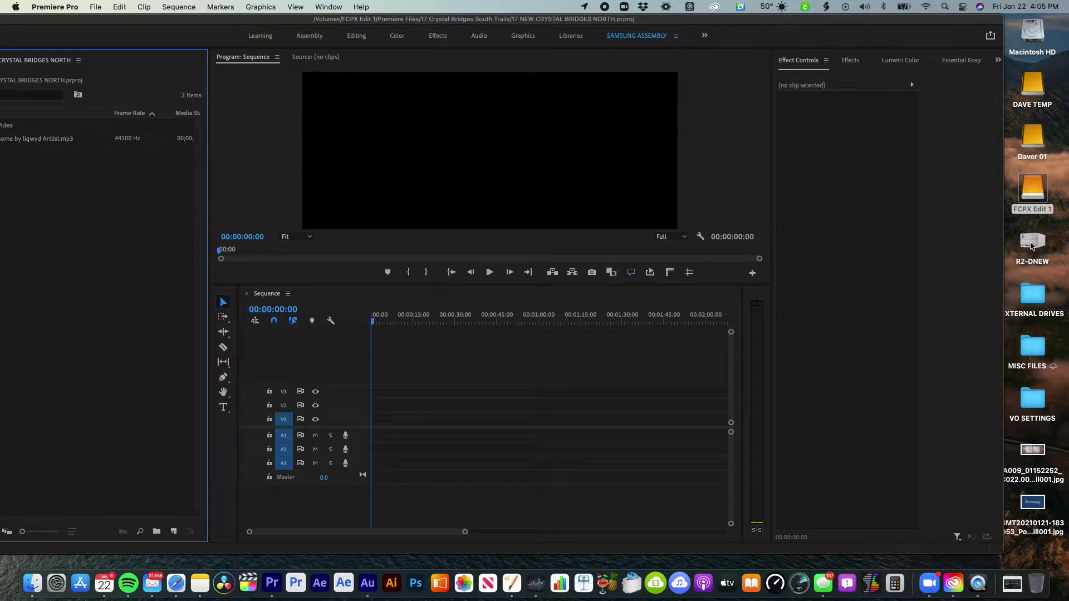
left_click(1033, 244)
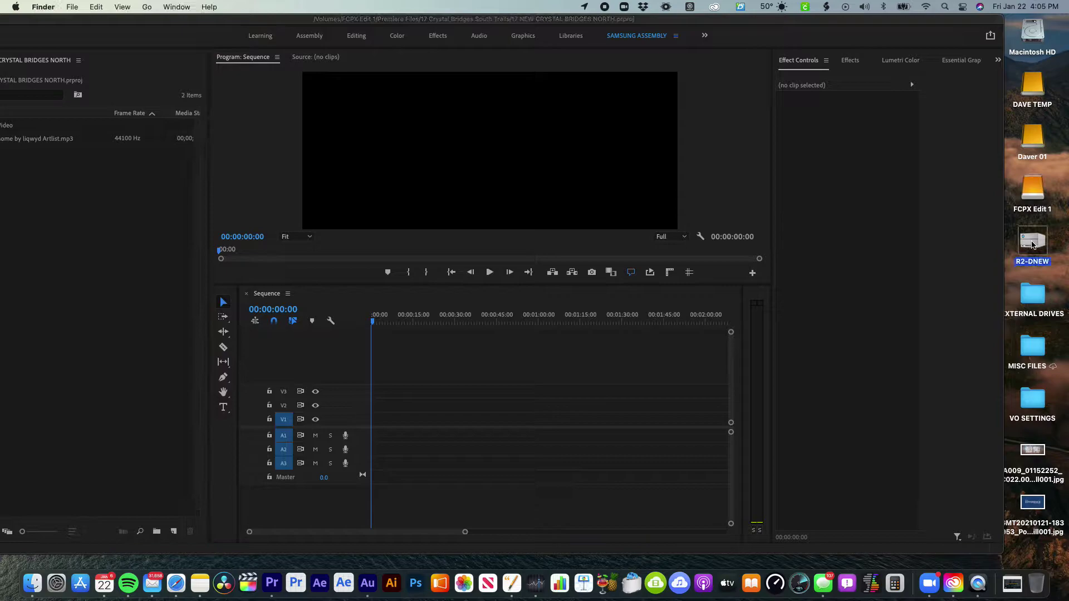
double_click(1033, 191)
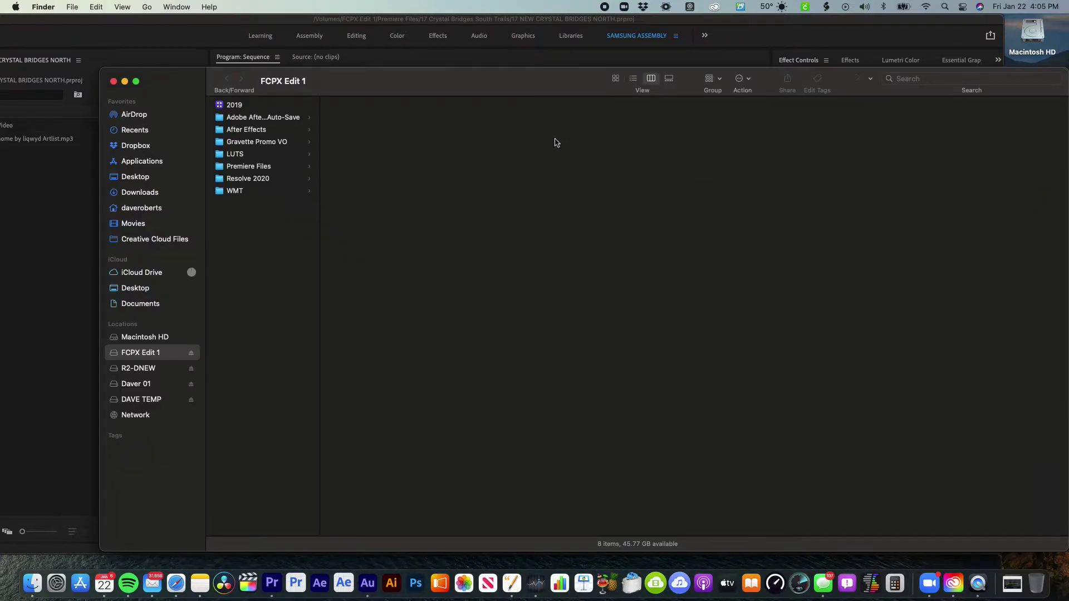
left_click(264, 168)
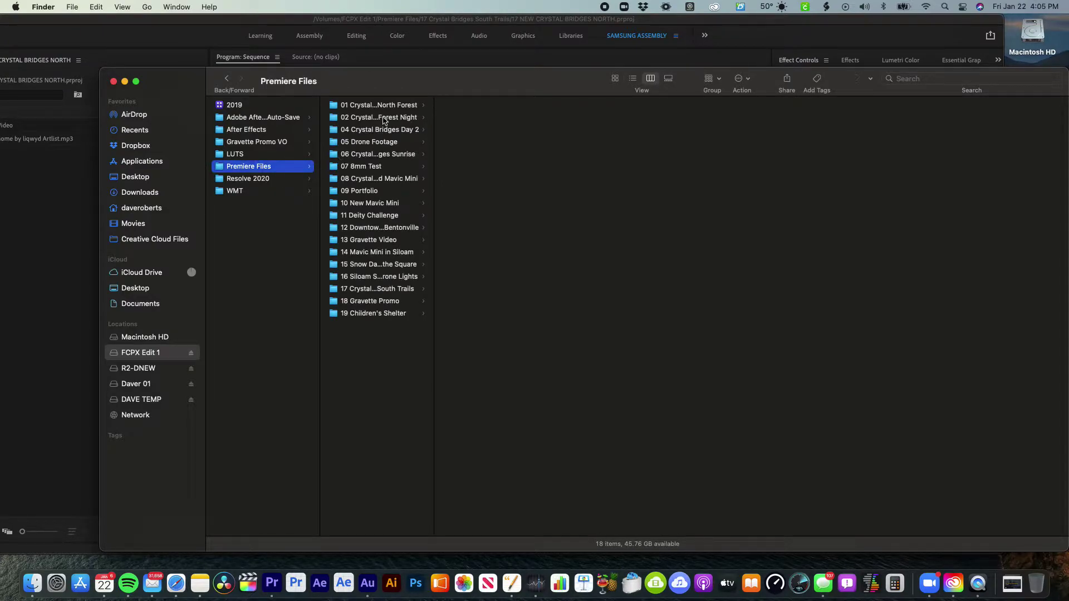
left_click(396, 292)
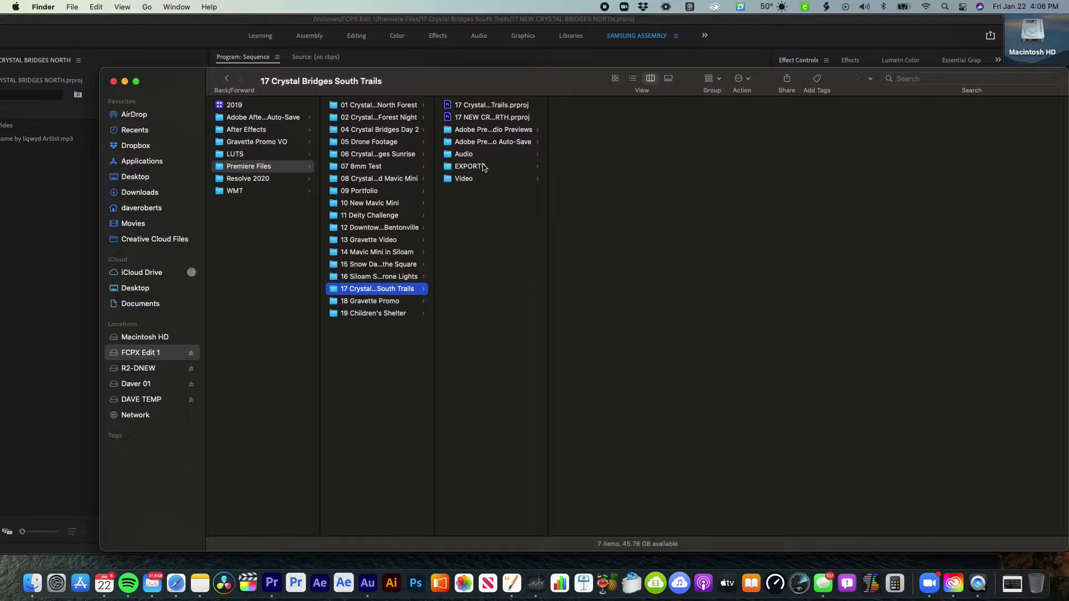
View the contents of the Adobe Premiere Pro Auto-Save and Adobe Premiere Pro Audio Previews folders
left_click(476, 132)
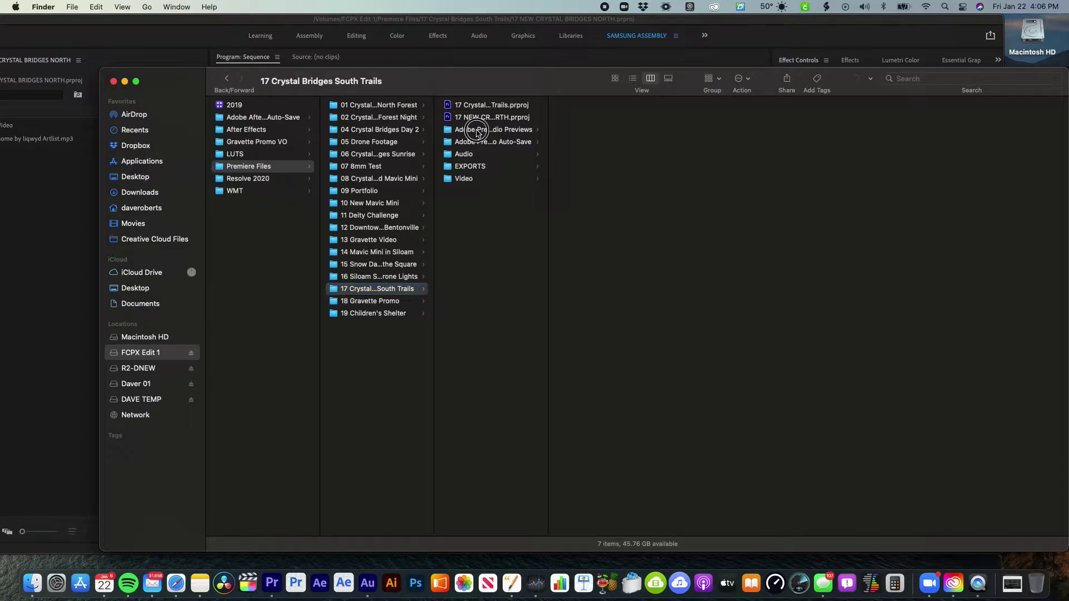
left_click(478, 143)
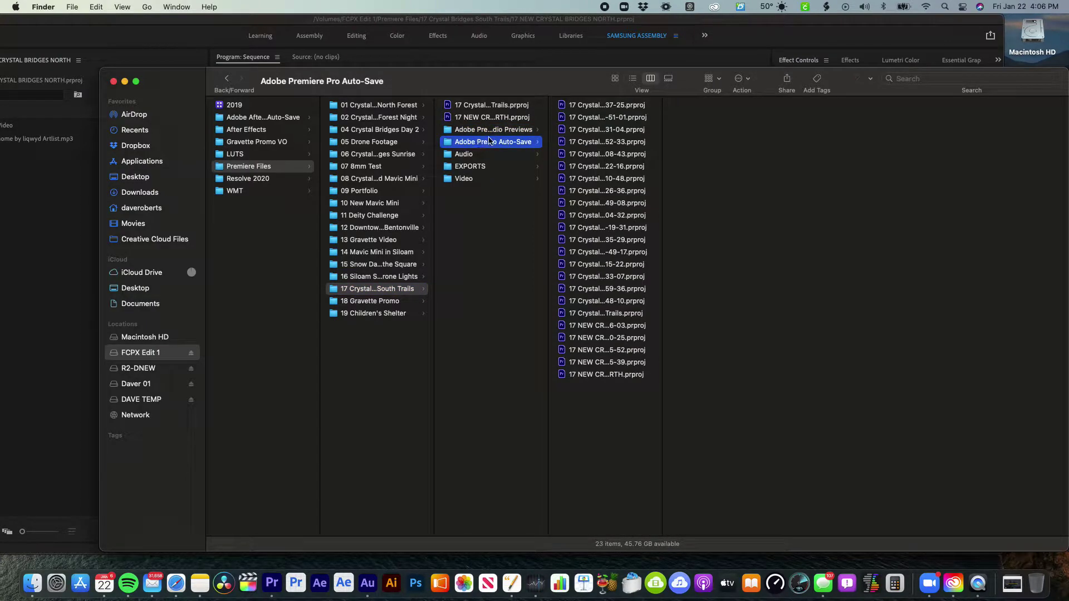
left_click(490, 131)
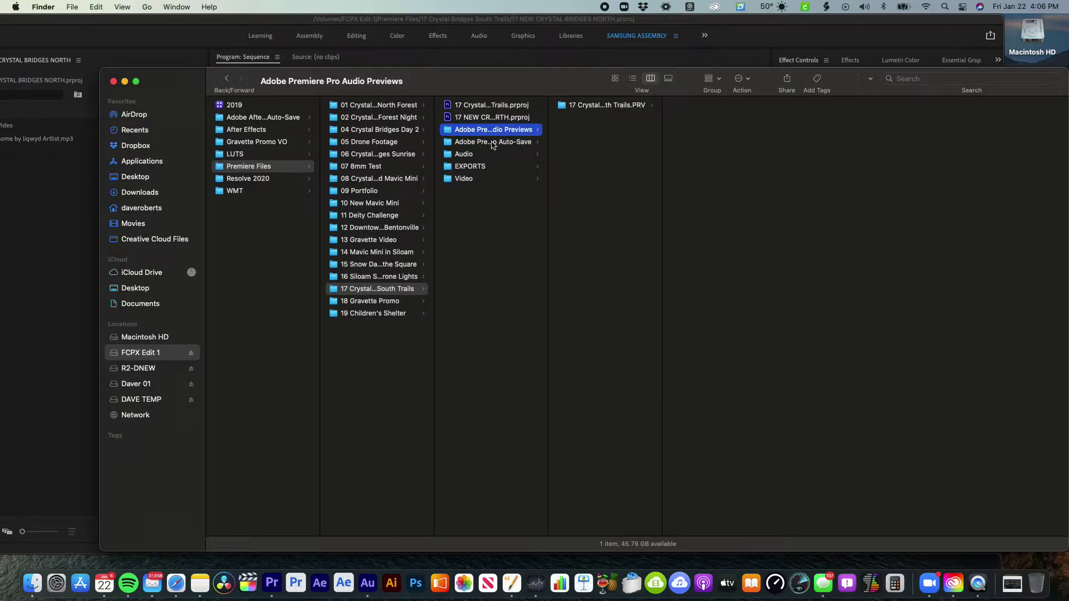
left_click(494, 143)
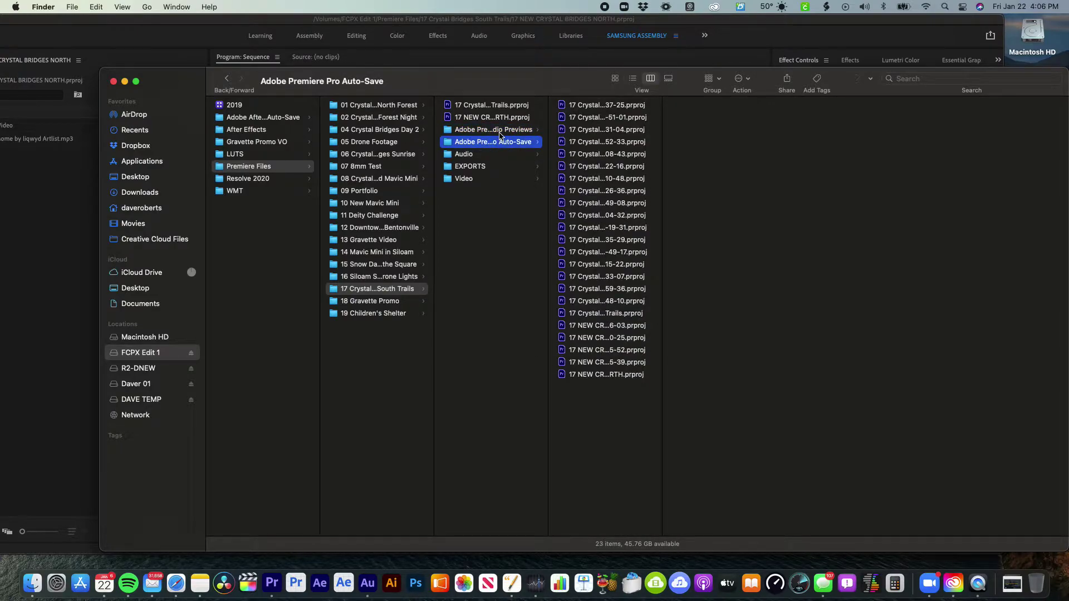
left_click(500, 131)
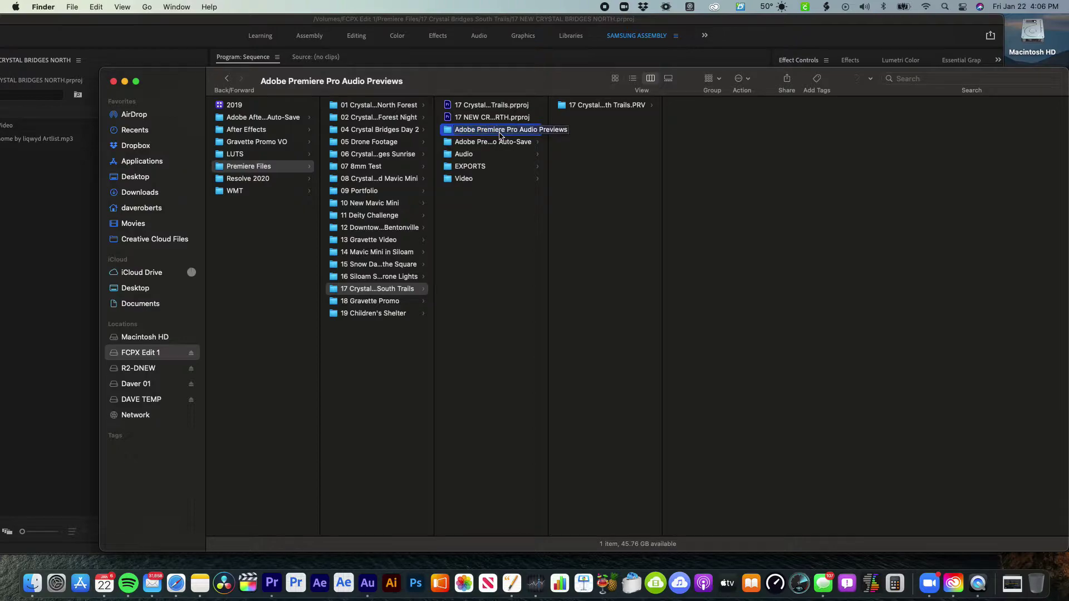
Check the file information of the 17 Crystal Bridges South Trails and 17 NEW CRYSTAL BRIDGES NORTH project files
left_click(482, 106)
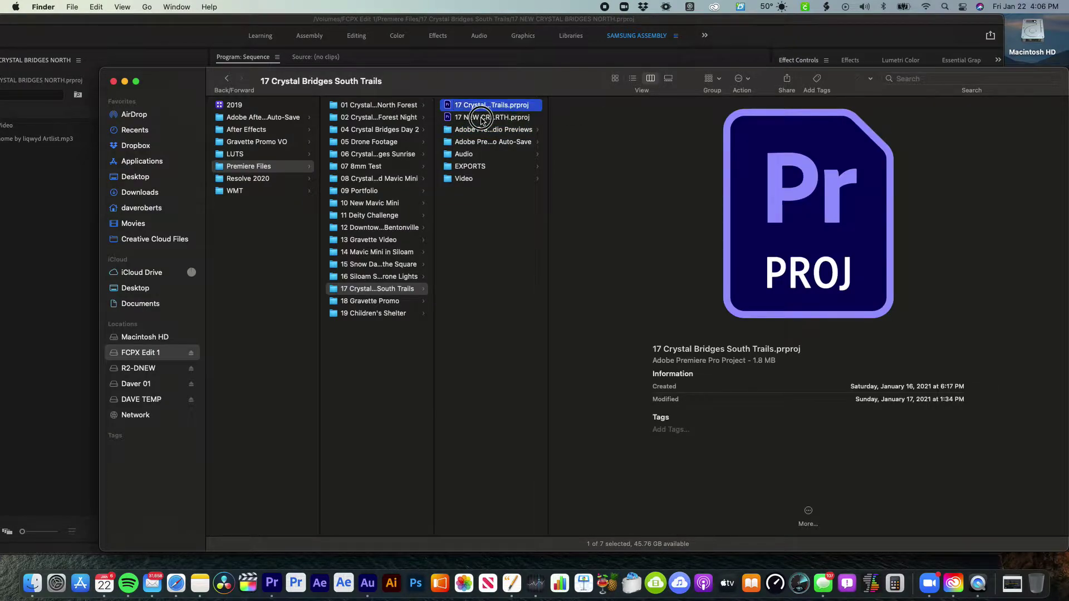
left_click(482, 117)
left_click(484, 105)
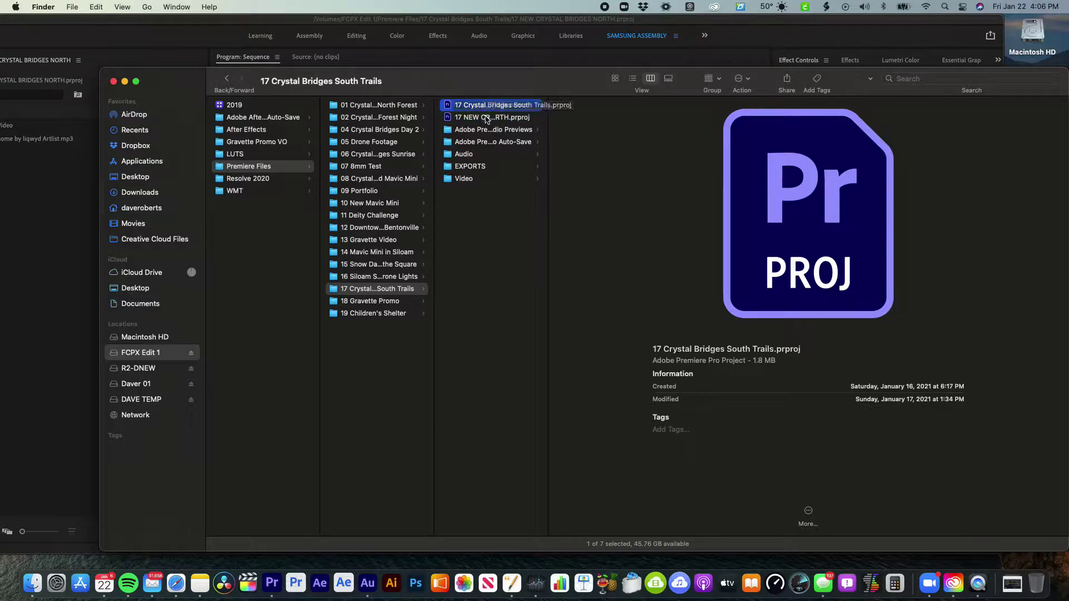
left_click(486, 118)
left_click(477, 83)
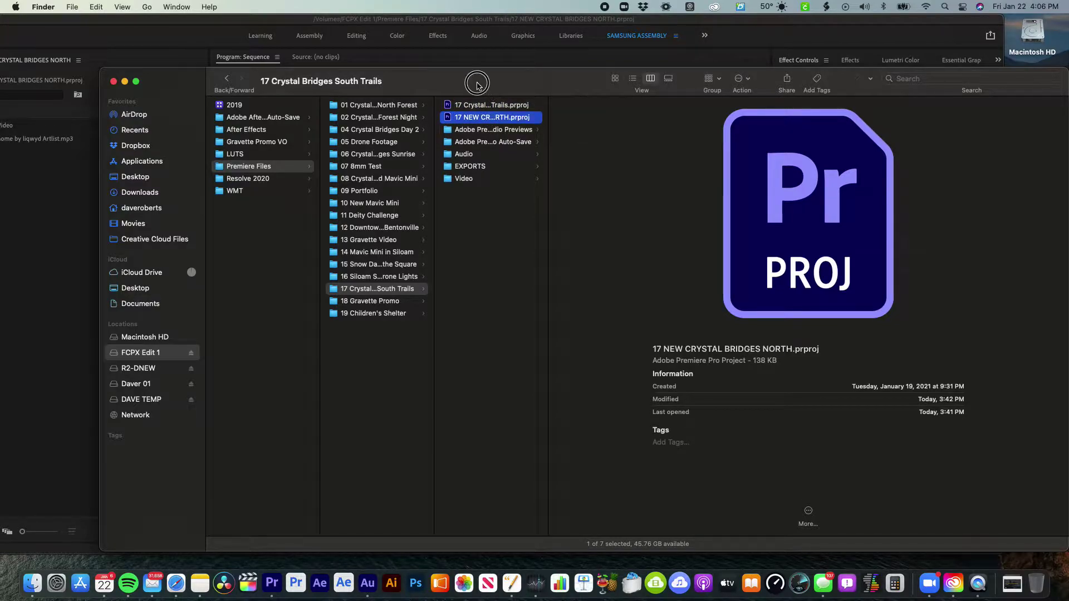
left_click_drag(477, 83, 477, 85)
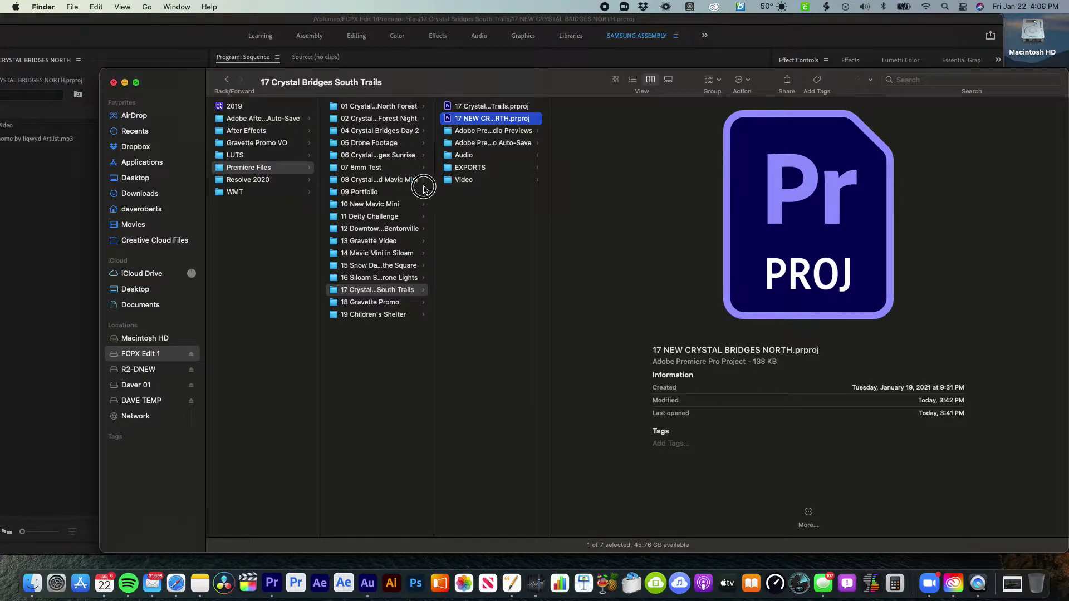
Open the project's Video folder and look through its list of BRAW clips
left_click(471, 180)
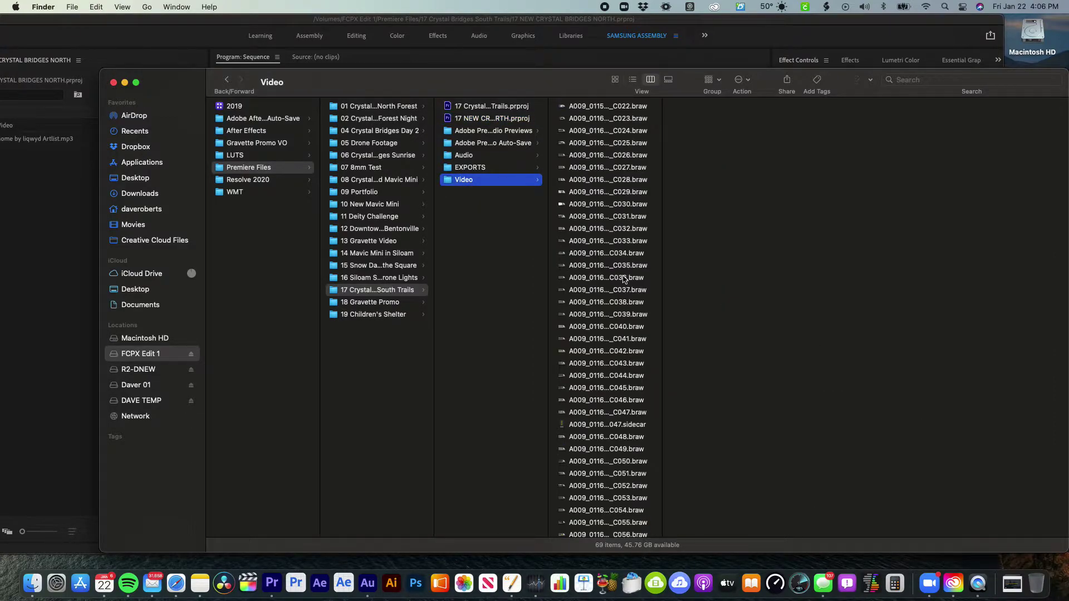
scroll(624, 279, "down", 15)
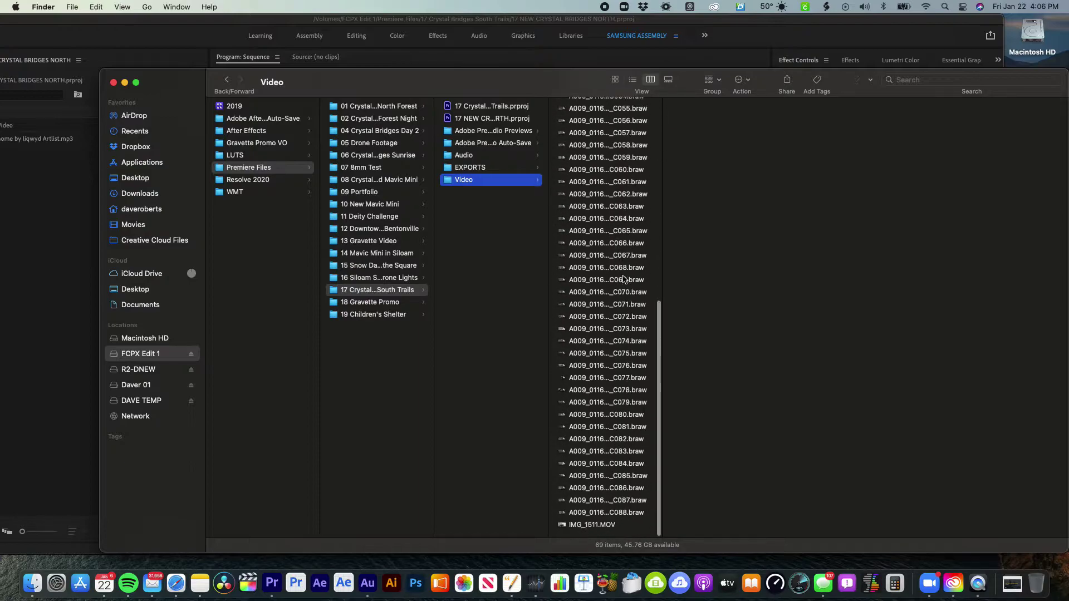
scroll(623, 279, "up", 15)
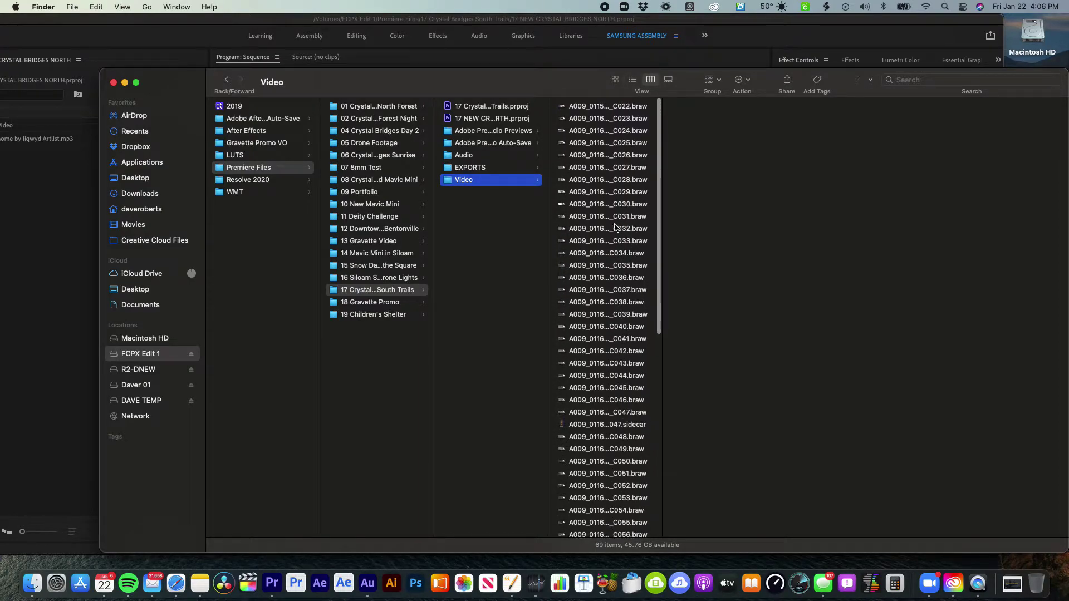
Preview the clip A009_01161521_C029.braw with Quick Look and close the preview
left_click(631, 192)
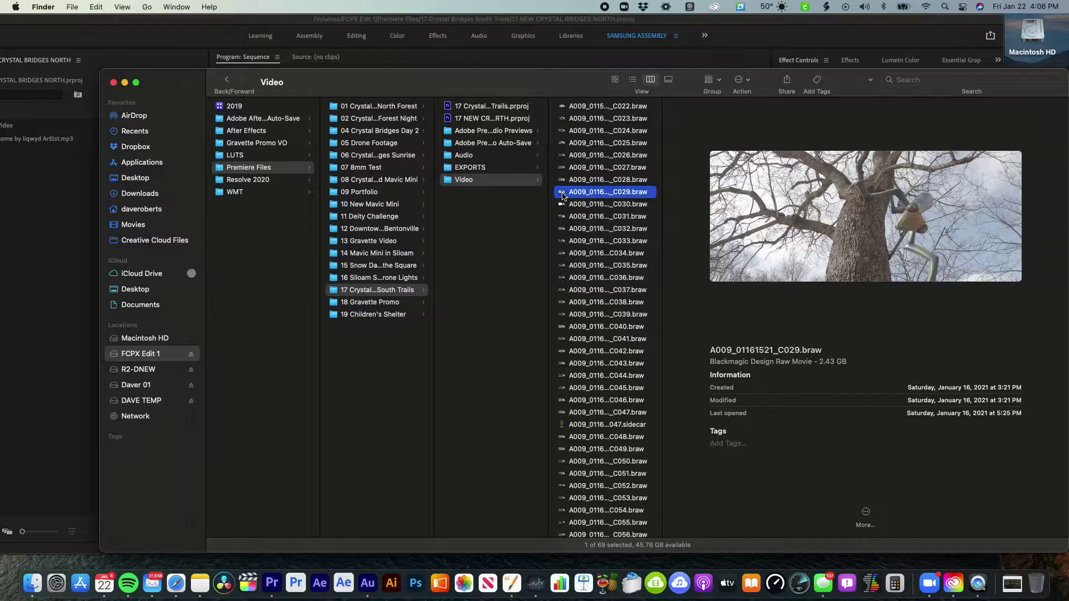
key("space")
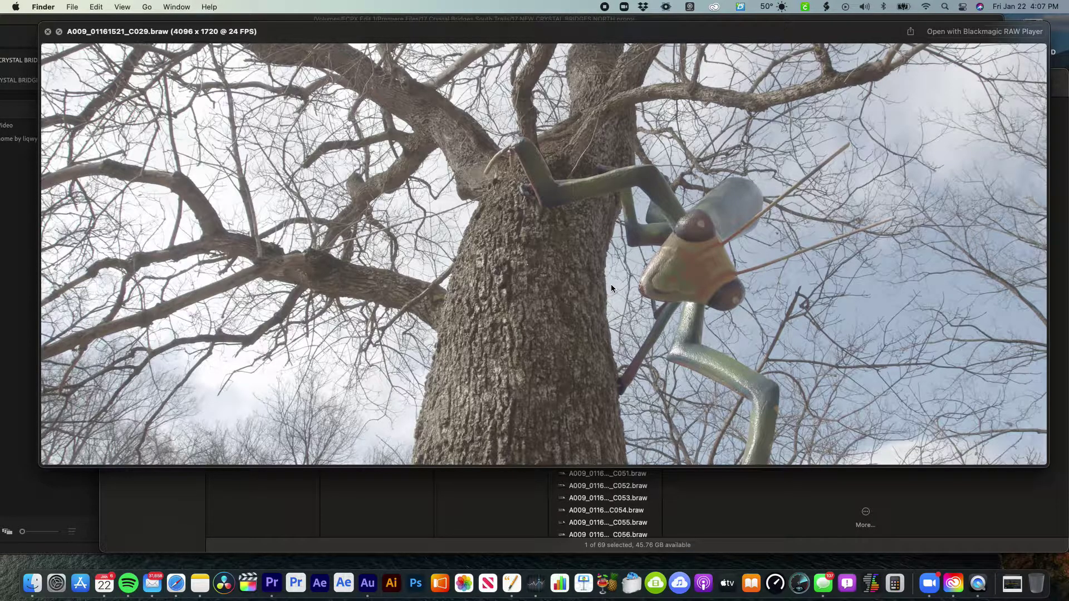
key("space")
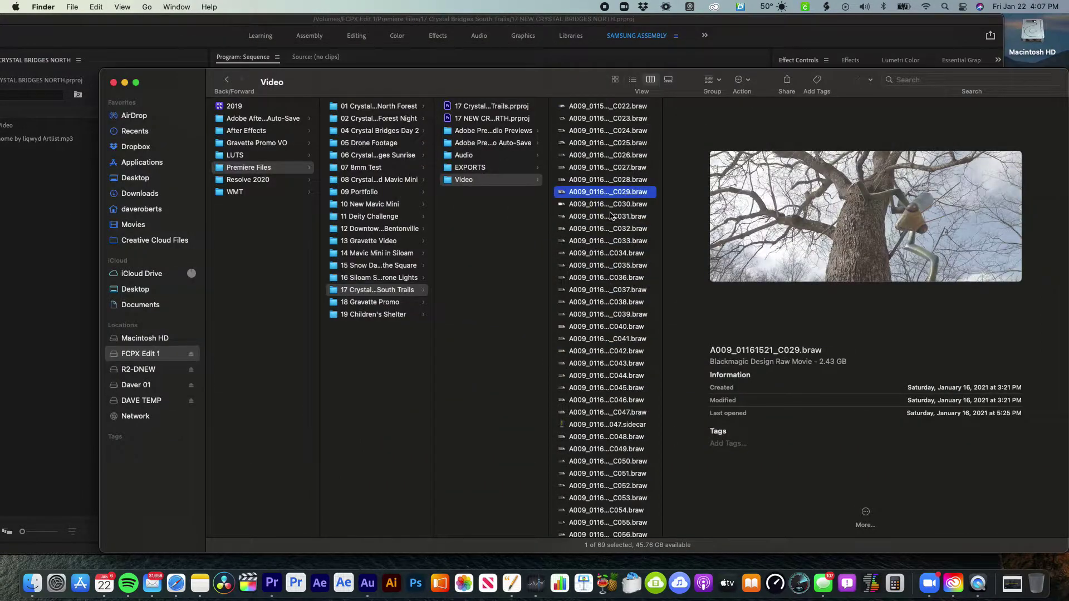
Open A009_01161521_C029.braw in Blackmagic RAW Player, scrub forward through the footage, and close the player window
double_click(564, 194)
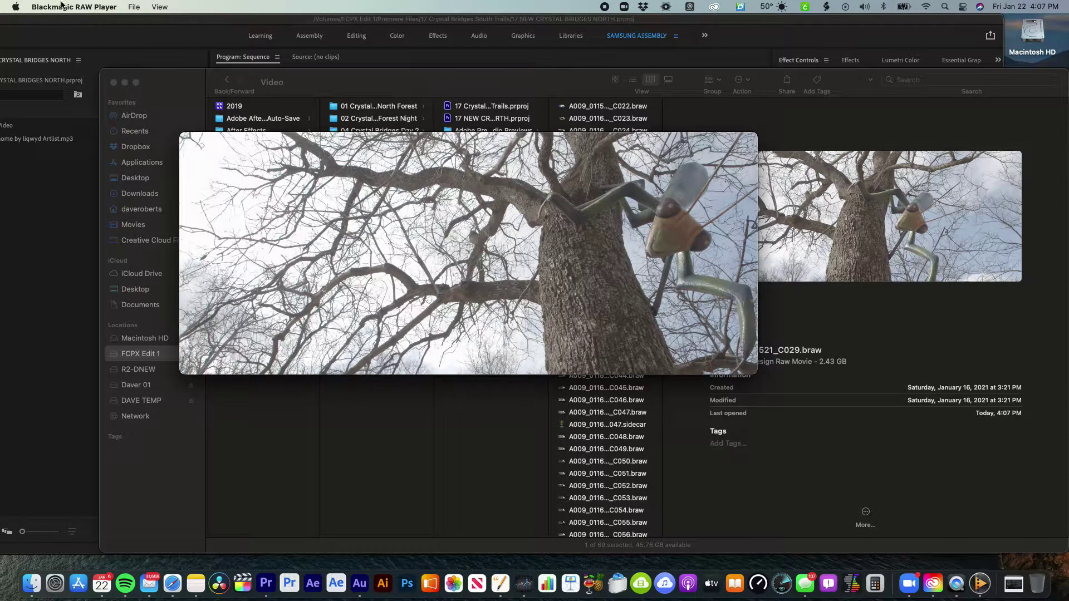
left_click_drag(346, 323, 491, 323)
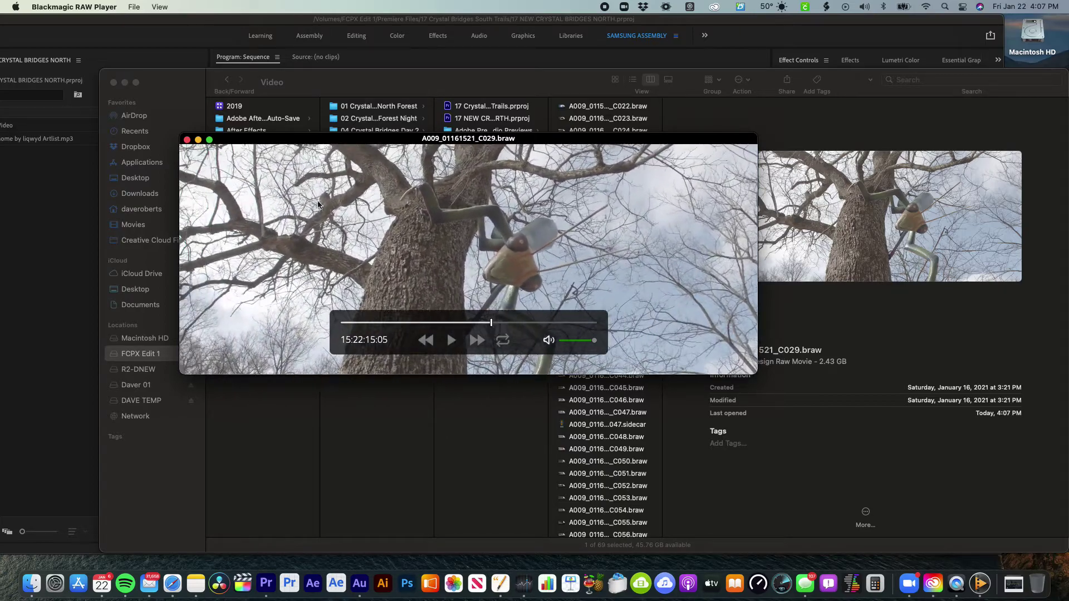
left_click(187, 140)
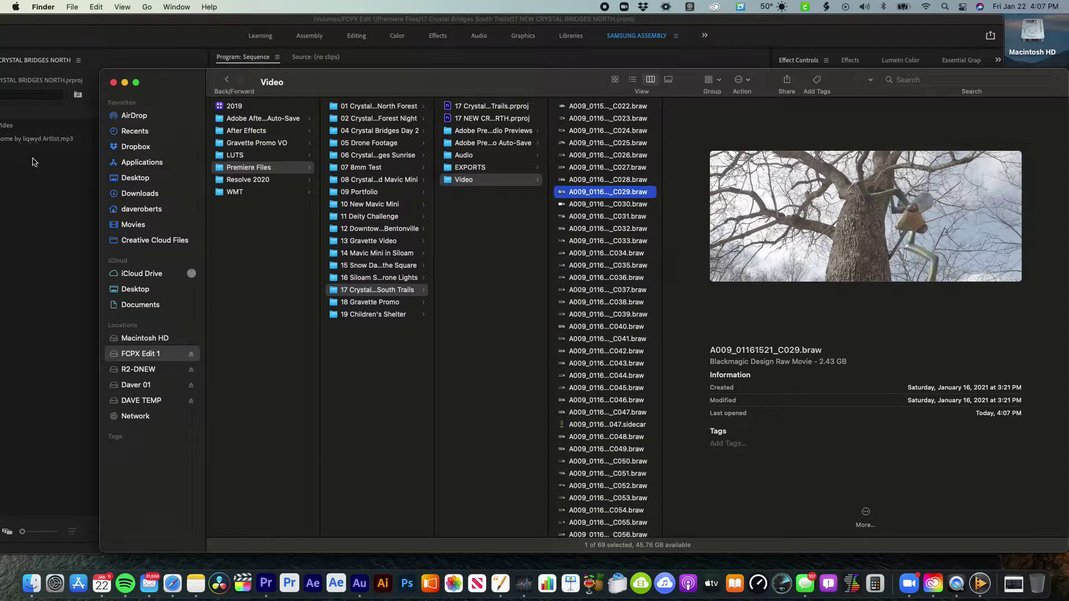
Bring the Premiere Pro window back into full view and switch to the Finder window showing the Video folder
left_click_drag(98, 24, 161, 21)
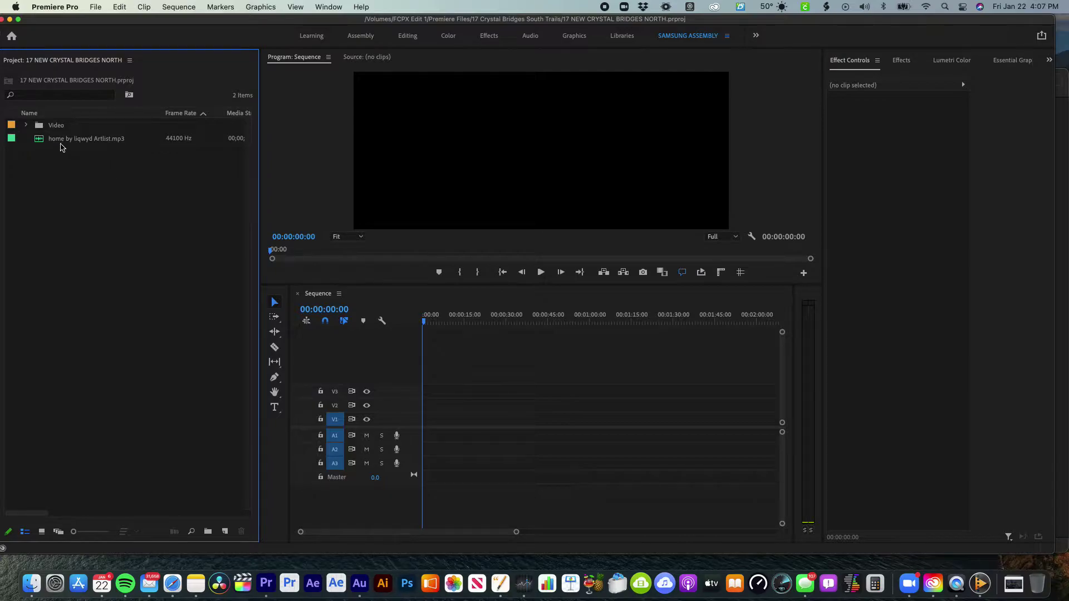
key("super+Tab")
key("super+Tab")
key("super+Tab")
key("super+Tab")
key("super+Tab")
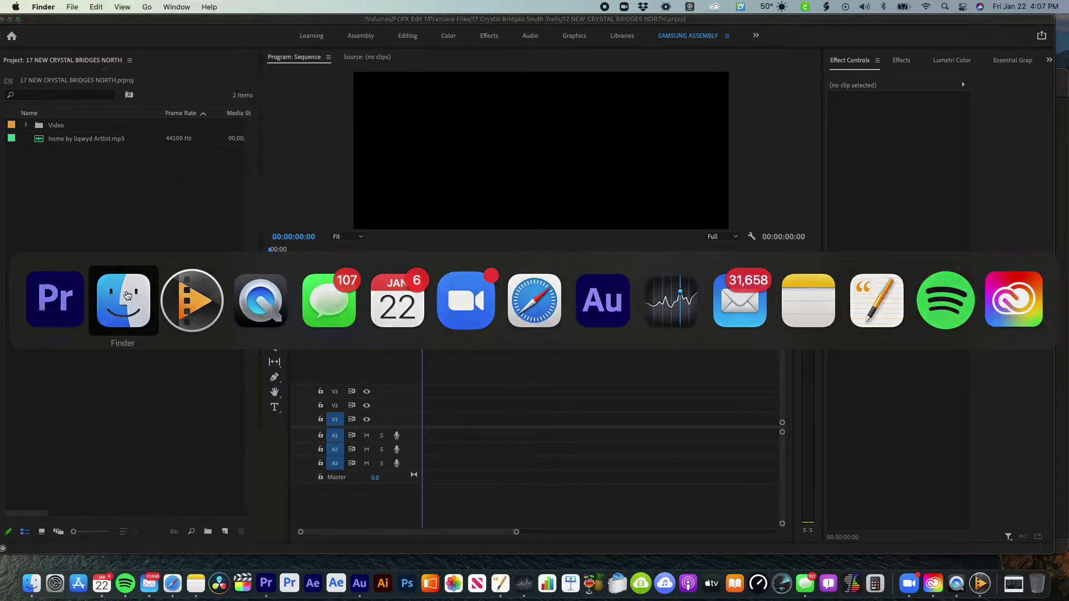
left_click(123, 300)
Look through the Video folder's BRAW clips and the sidecar file belonging to clip C047
scroll(624, 347, "down", 3)
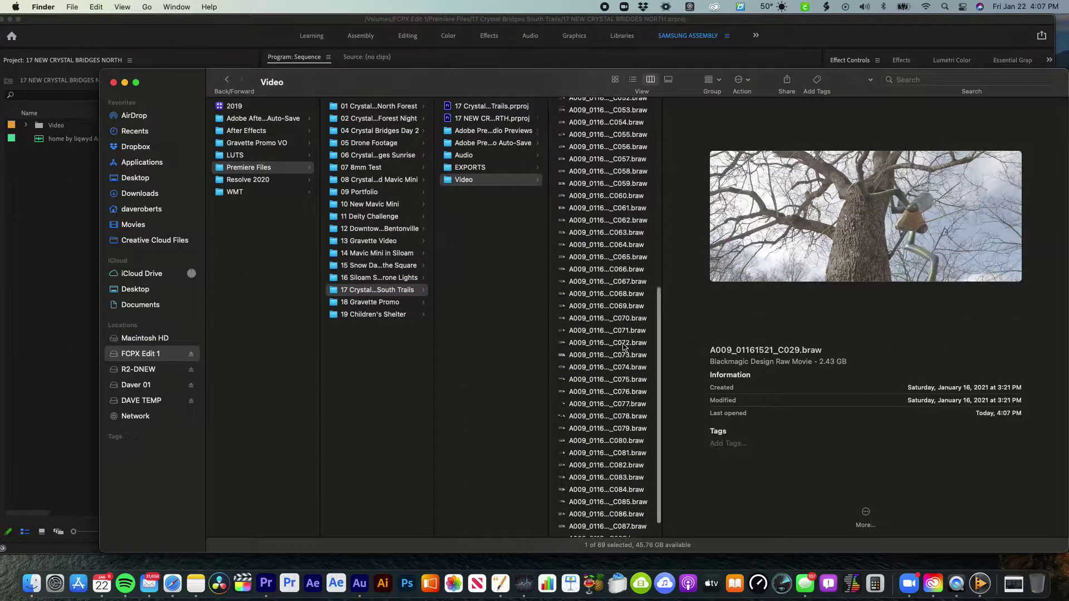
scroll(624, 346, "up", 5)
scroll(624, 346, "up", 5)
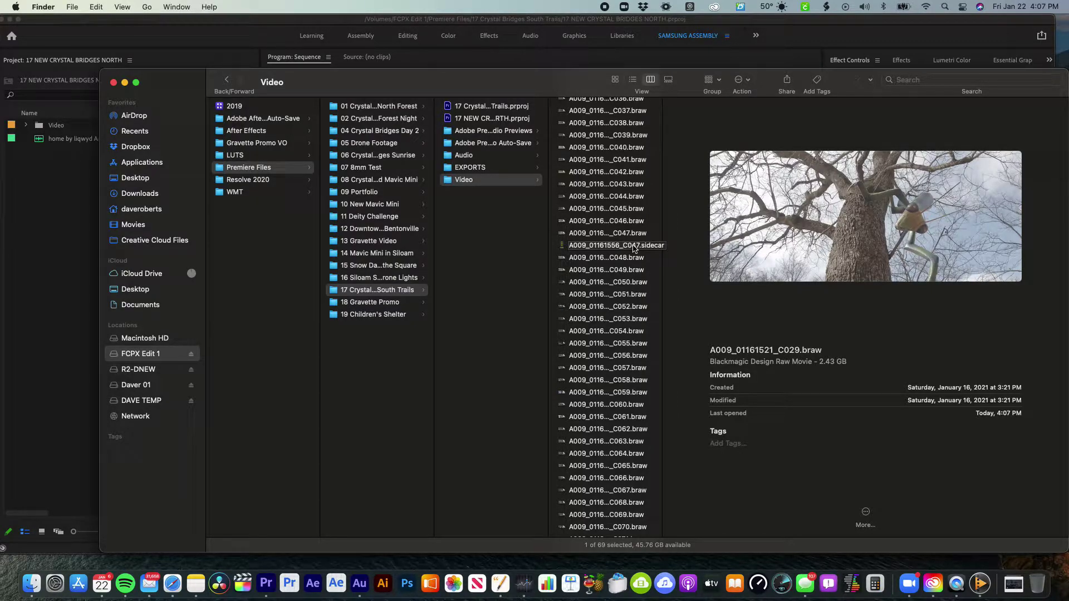
scroll(634, 248, "up", 1)
scroll(612, 254, "down", 1)
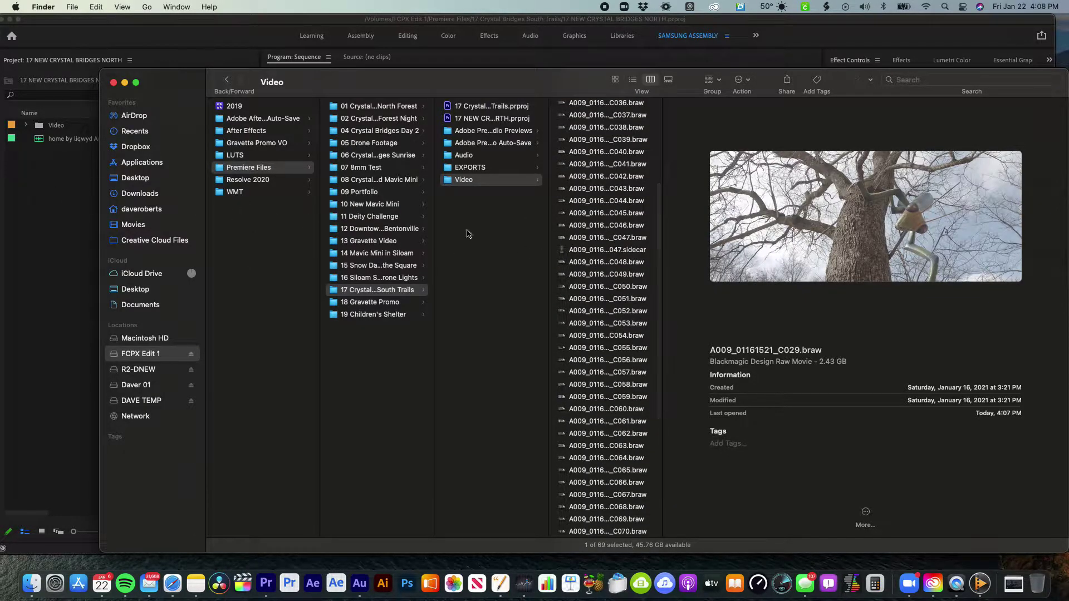
scroll(587, 254, "up", 1)
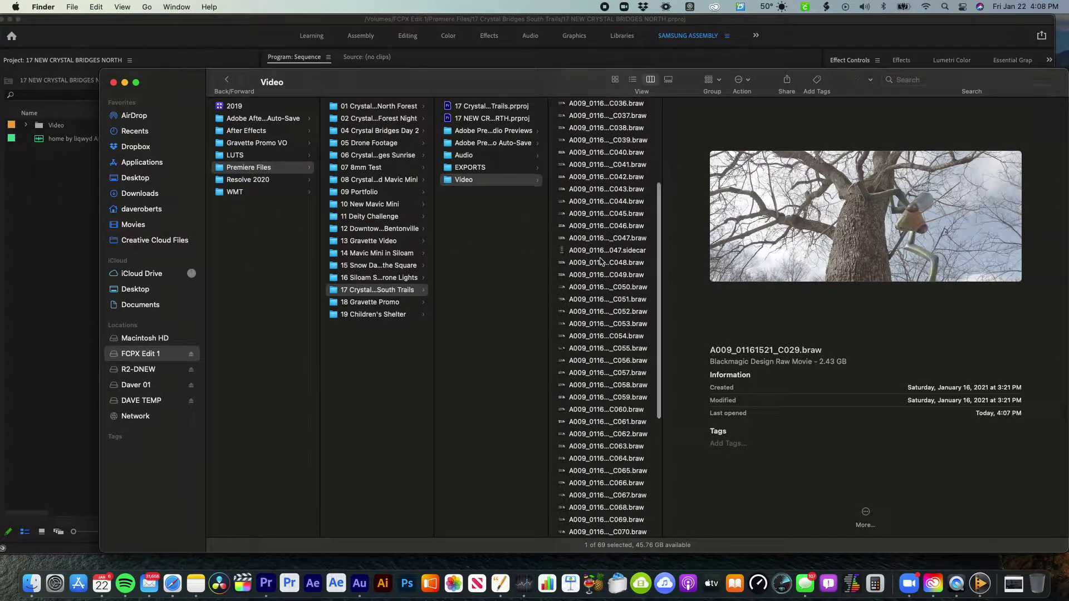
Close the Finder window, return to Premiere Pro, and expand the Video bin in the project
left_click(114, 83)
left_click(103, 184)
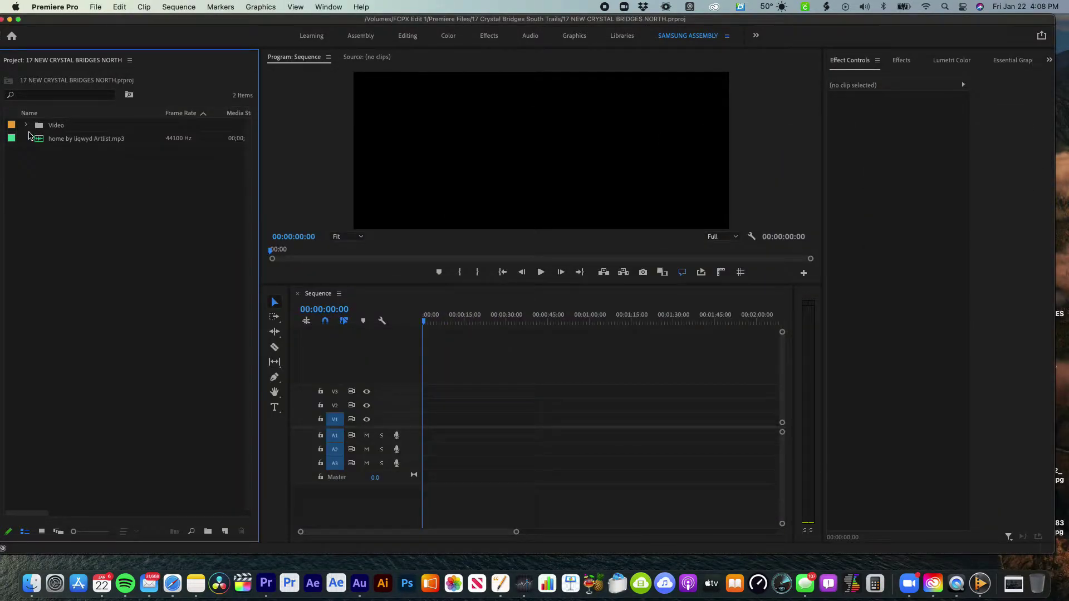
left_click(25, 125)
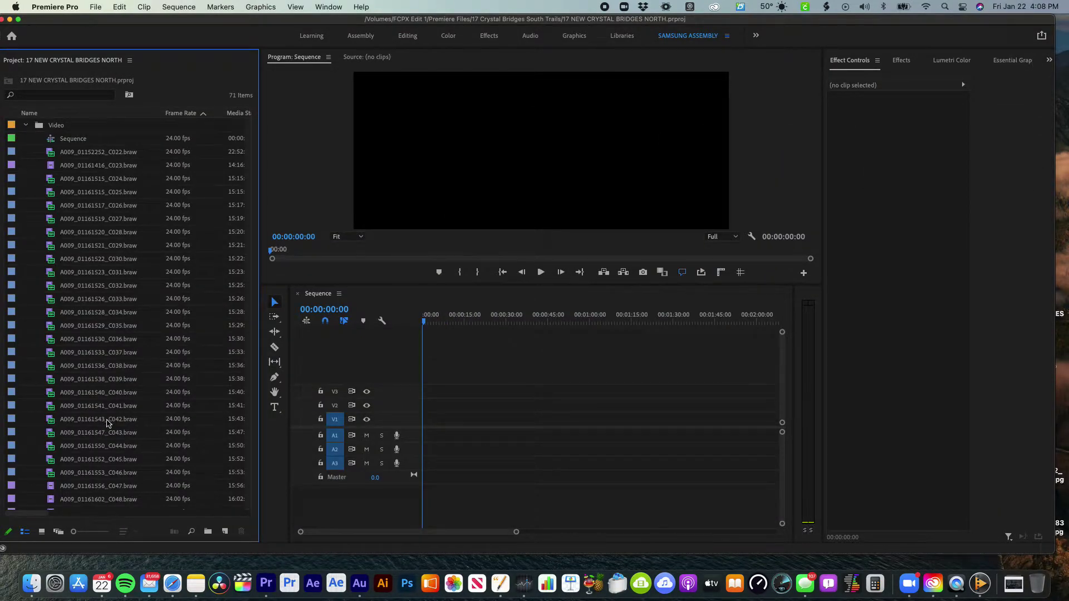
Load the clips A009_01161528_C034.braw and A009_01161526_C033.braw into the Source monitor in turn and scrub through each one
double_click(50, 313)
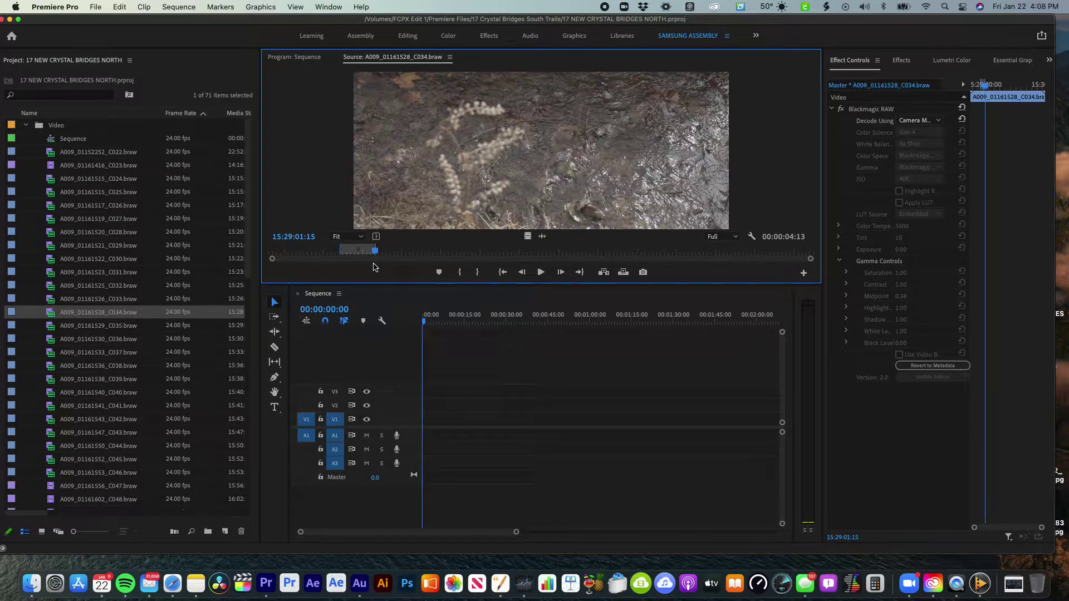
left_click(361, 253)
left_click_drag(361, 254, 333, 249)
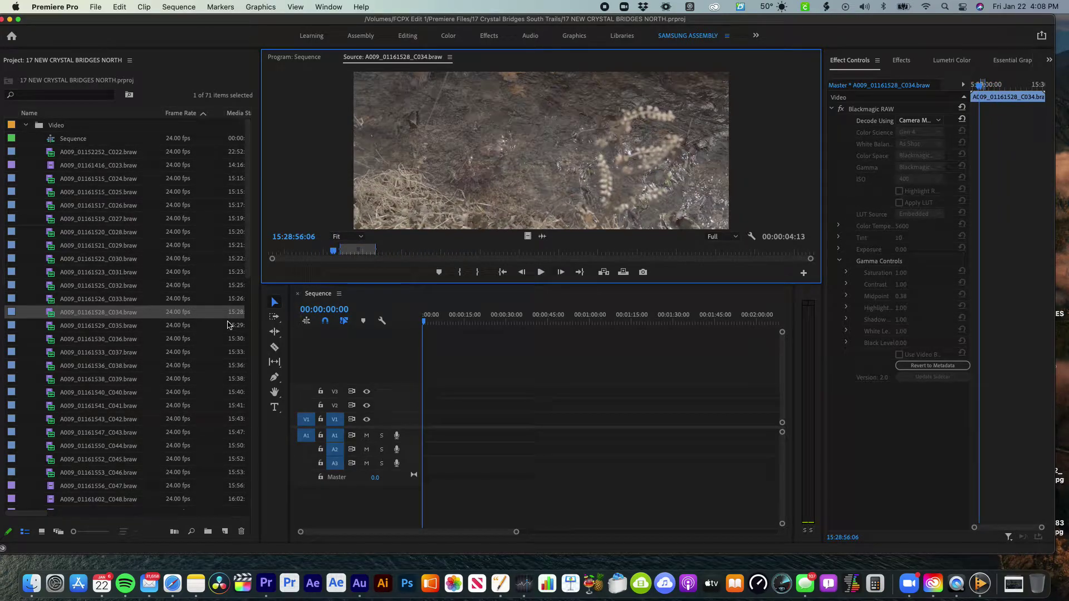
double_click(49, 299)
left_click_drag(393, 252, 707, 257)
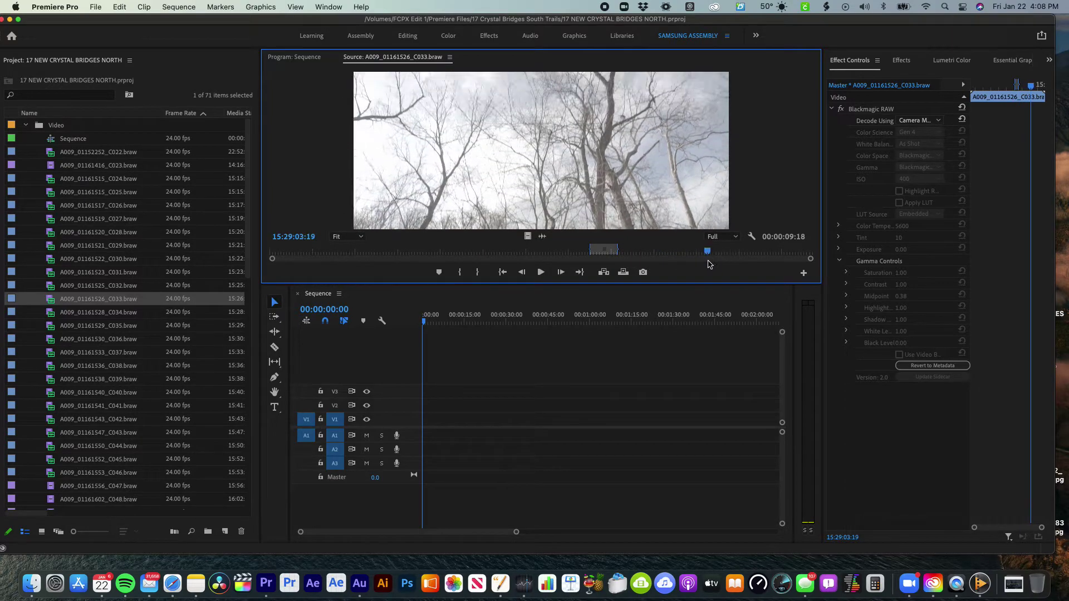
Load the clips A009_01161523_C031.braw, A009_01161515_C024.braw and A009_01161515_C025.braw into the Source monitor in turn to preview them
double_click(52, 275)
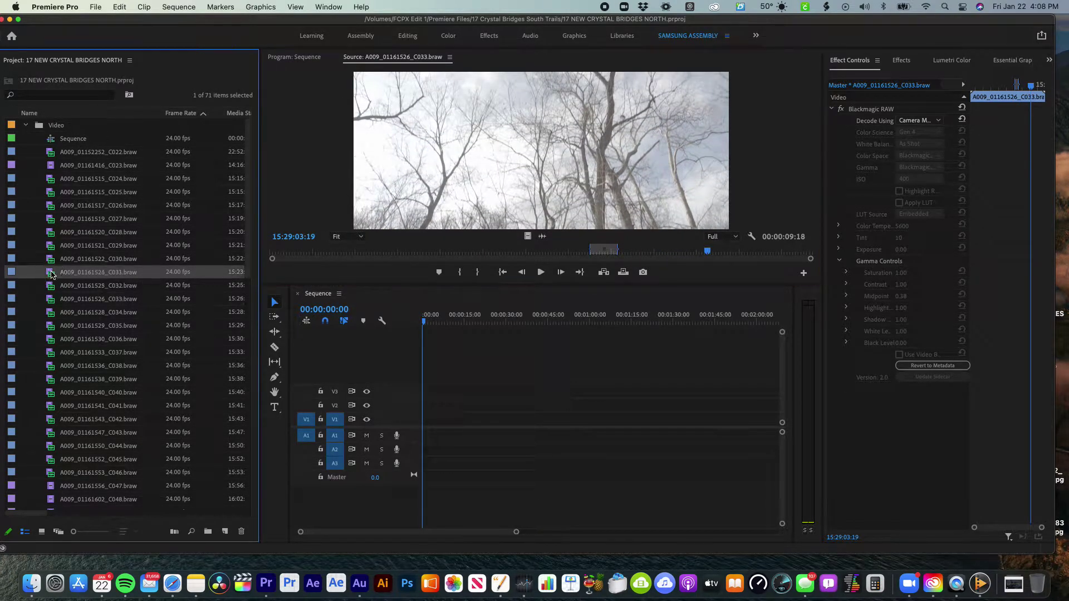
left_click_drag(367, 250, 503, 251)
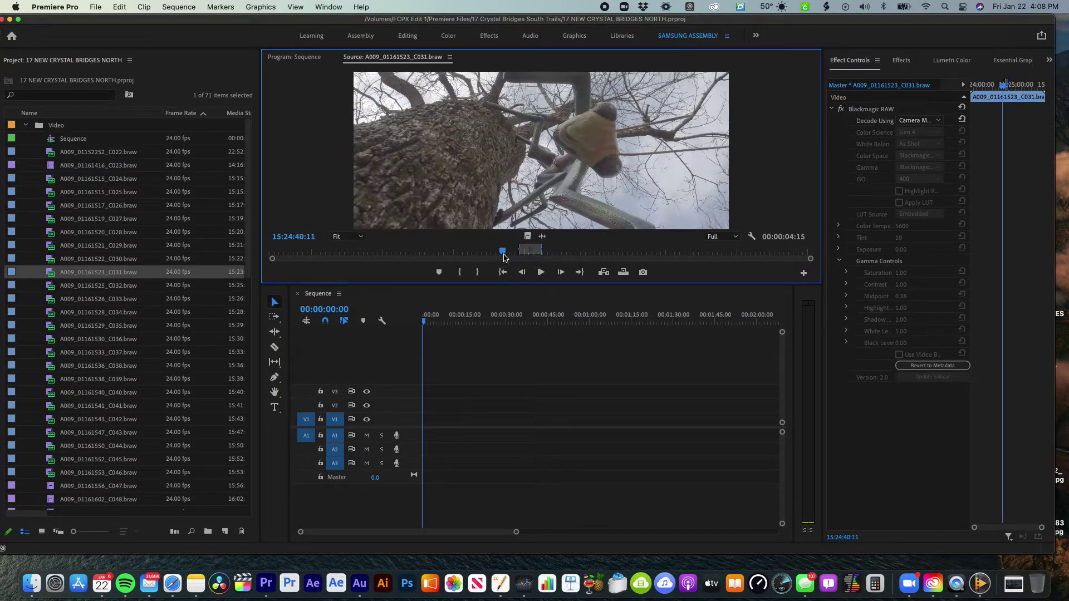
double_click(55, 180)
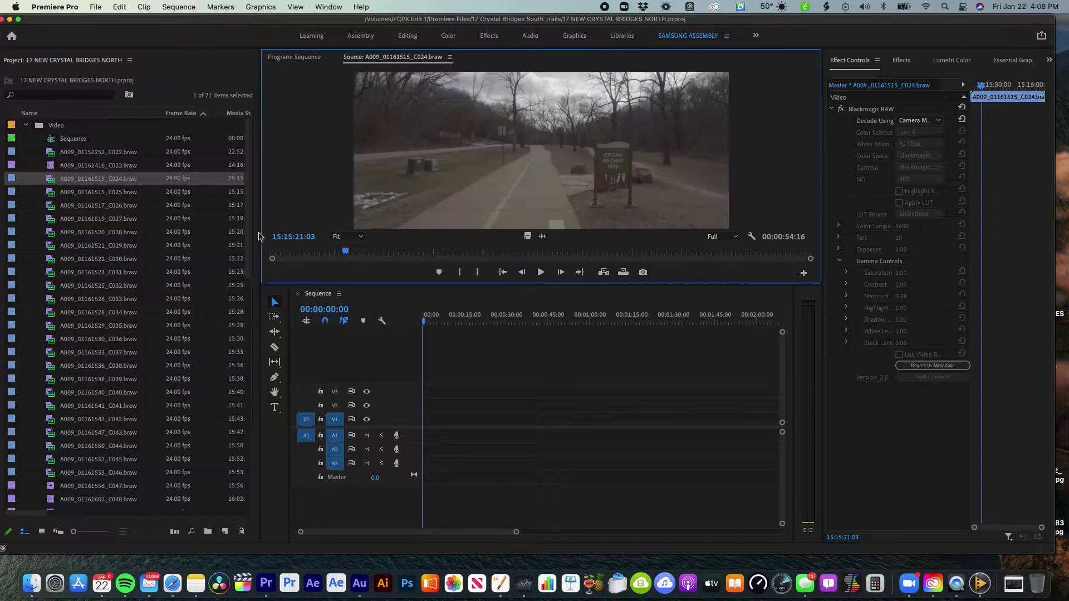
double_click(56, 192)
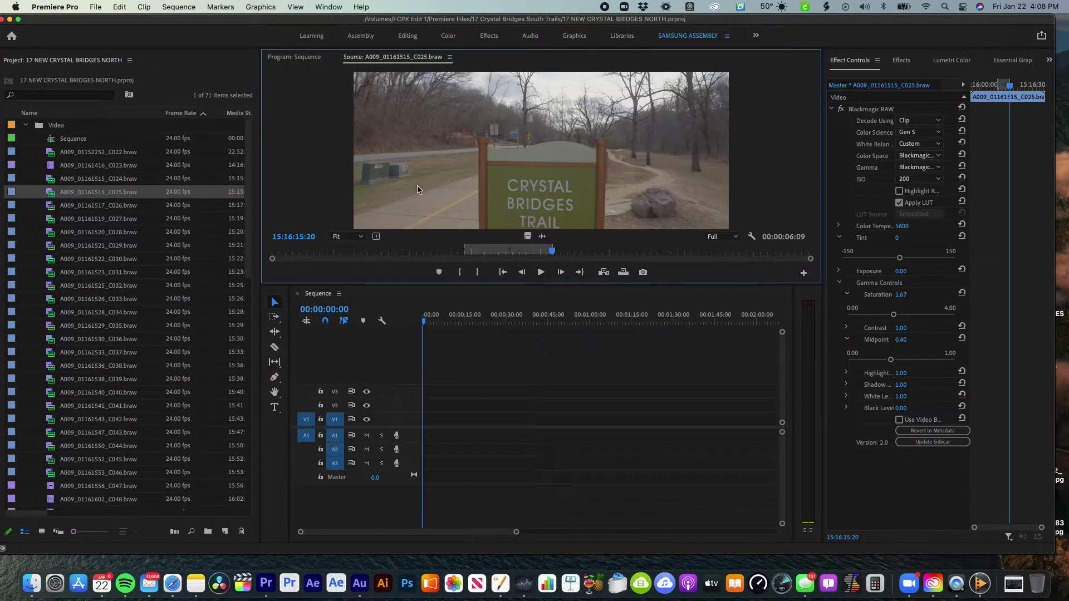
Adjust clip C025's marked range to 00:00:06:14 and place its video alone at the start of track V1 in the open sequence
left_click_drag(451, 253, 543, 253)
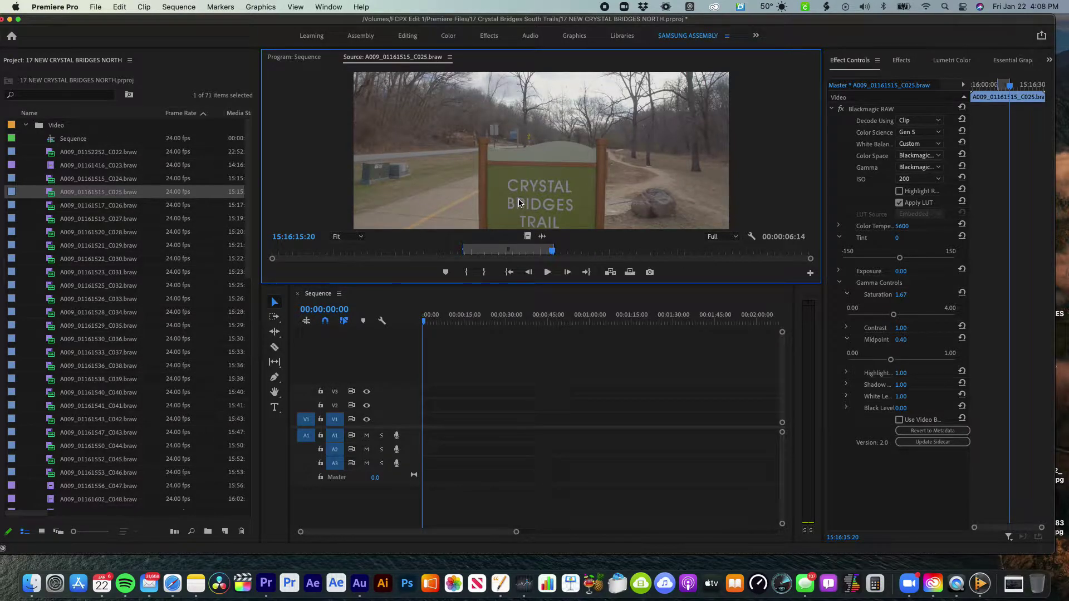
mouse_move(537, 215)
left_mouse_down()
mouse_move(536, 207)
mouse_move(465, 394)
mouse_move(425, 424)
mouse_move(484, 225)
mouse_move(530, 210)
left_mouse_up()
left_click_drag(527, 236, 426, 419)
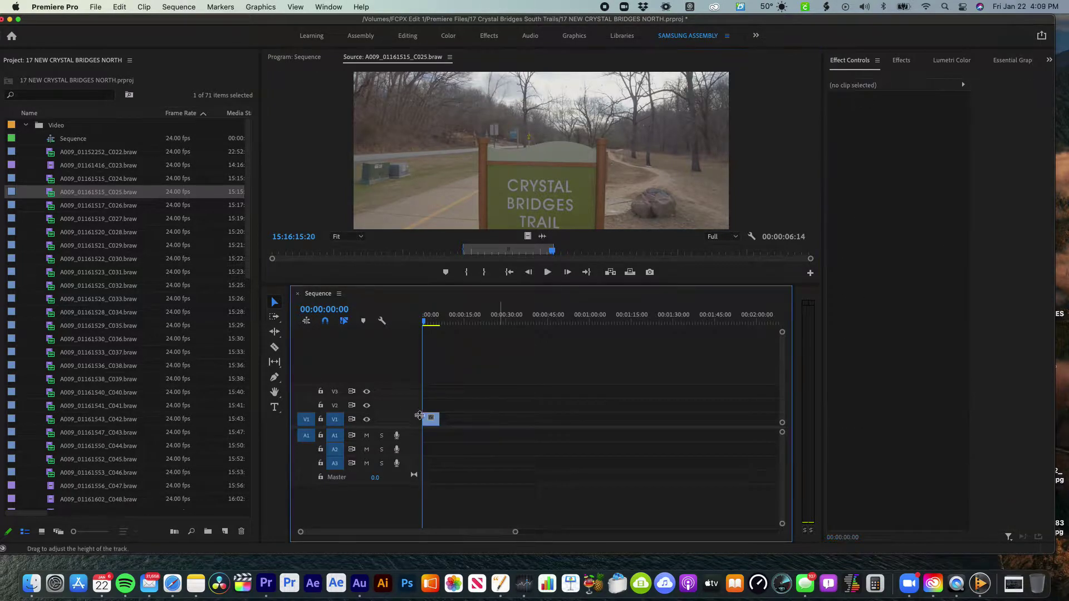
mouse_move(427, 320)
left_mouse_down()
mouse_move(416, 319)
mouse_move(431, 322)
left_mouse_up()
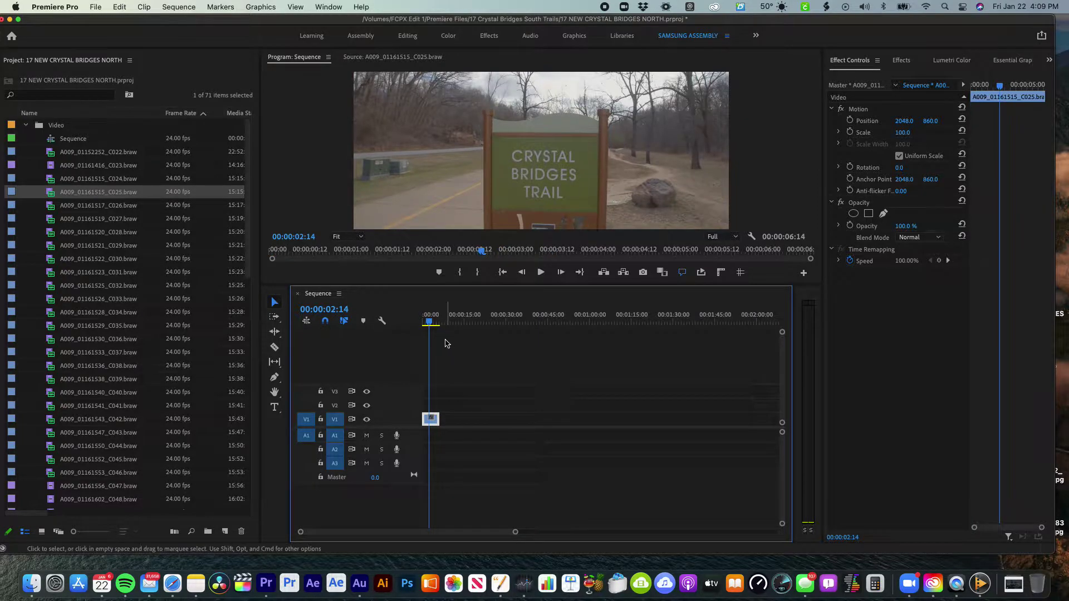
Review the open sequence's settings, including its frame size and video preview format, and close them without changes
left_click(178, 7)
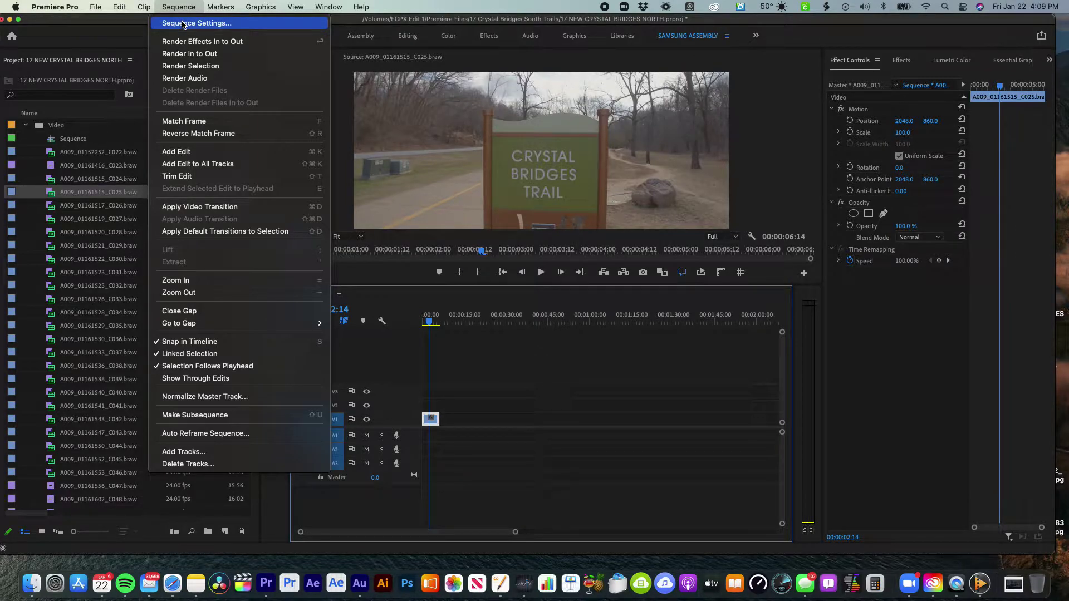
left_click(183, 24)
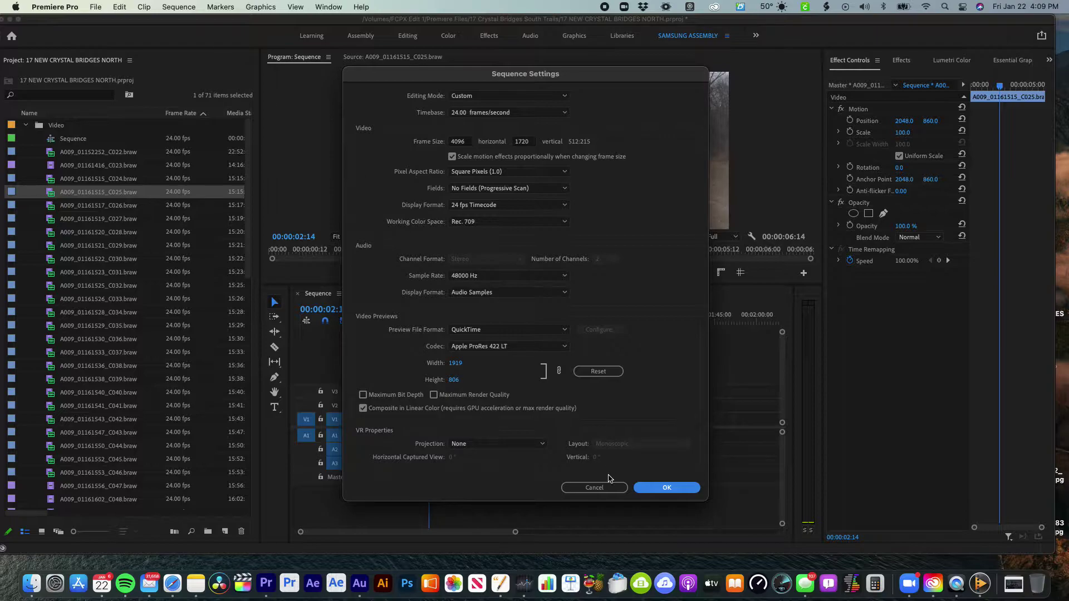
left_click(594, 488)
Start a new sequence with the Custom editing mode and a timebase of 24.00 frames/second
left_click(94, 7)
mouse_move(97, 24)
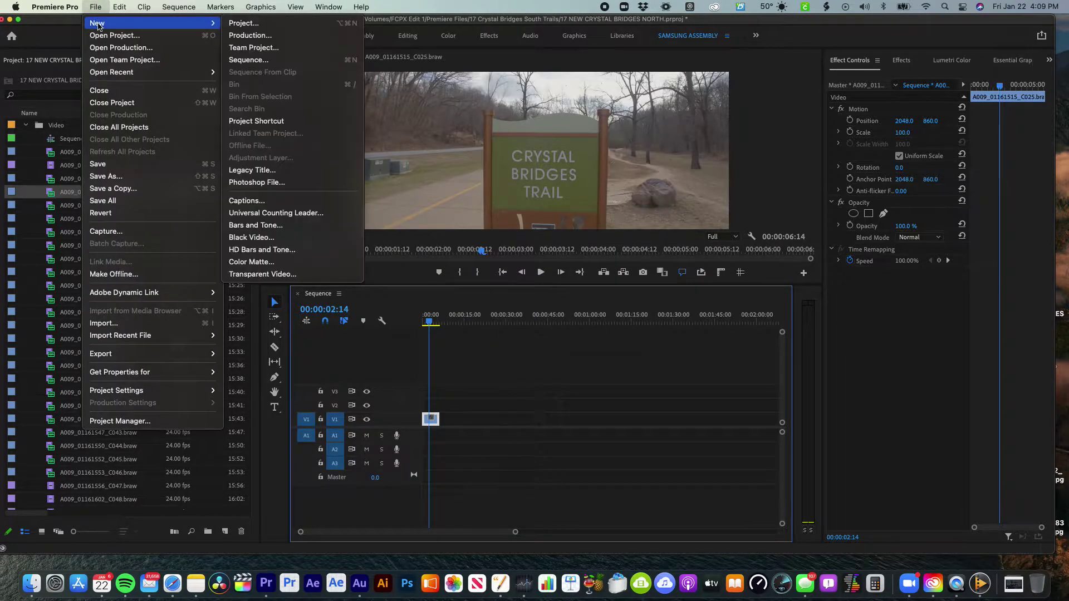
left_click(264, 61)
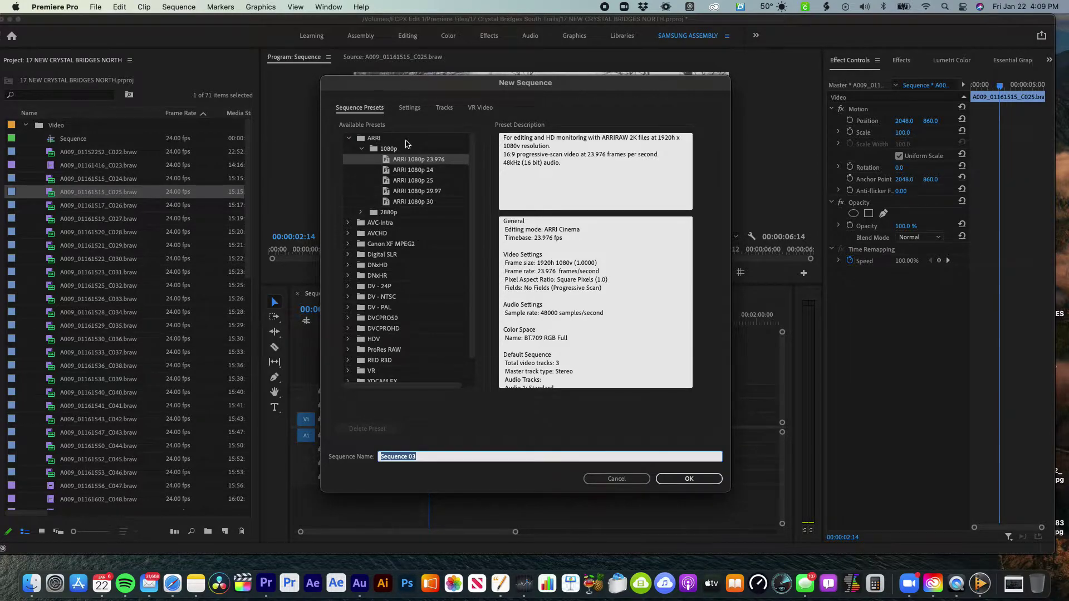
left_click(409, 109)
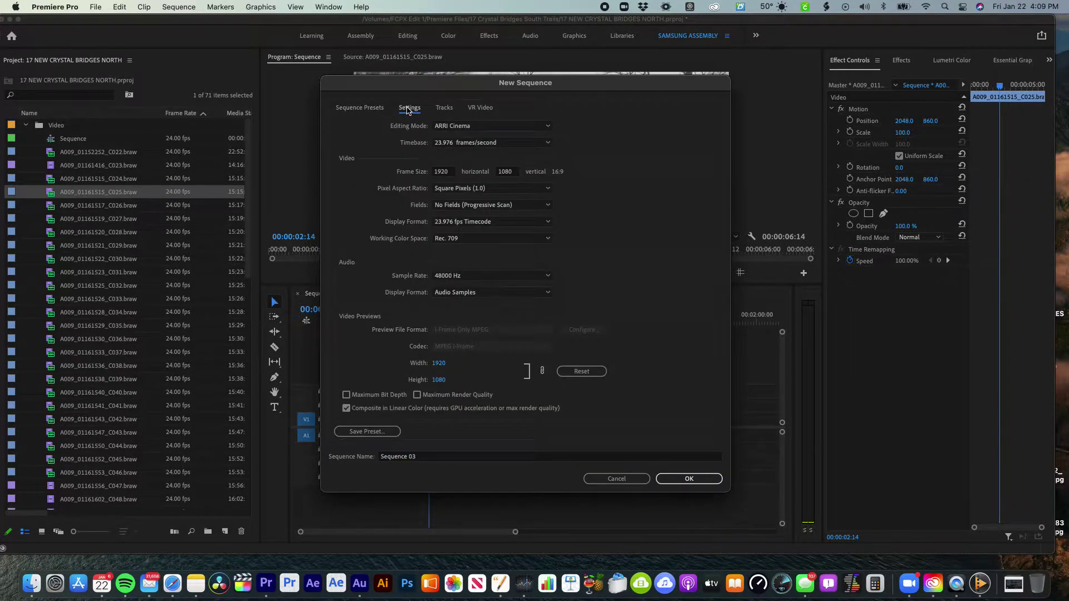
left_click(446, 125)
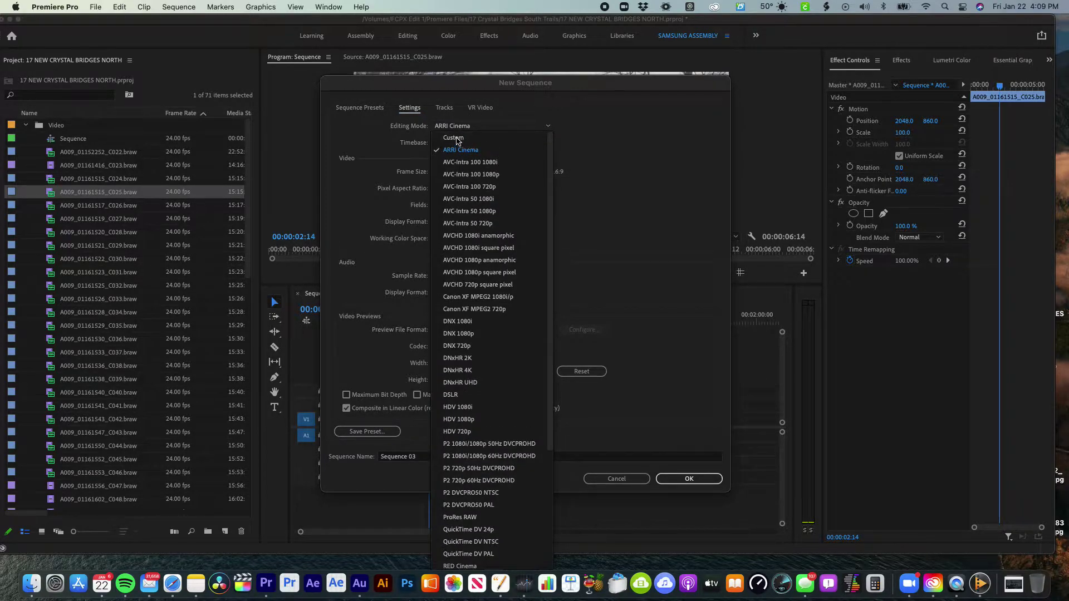
left_click(457, 138)
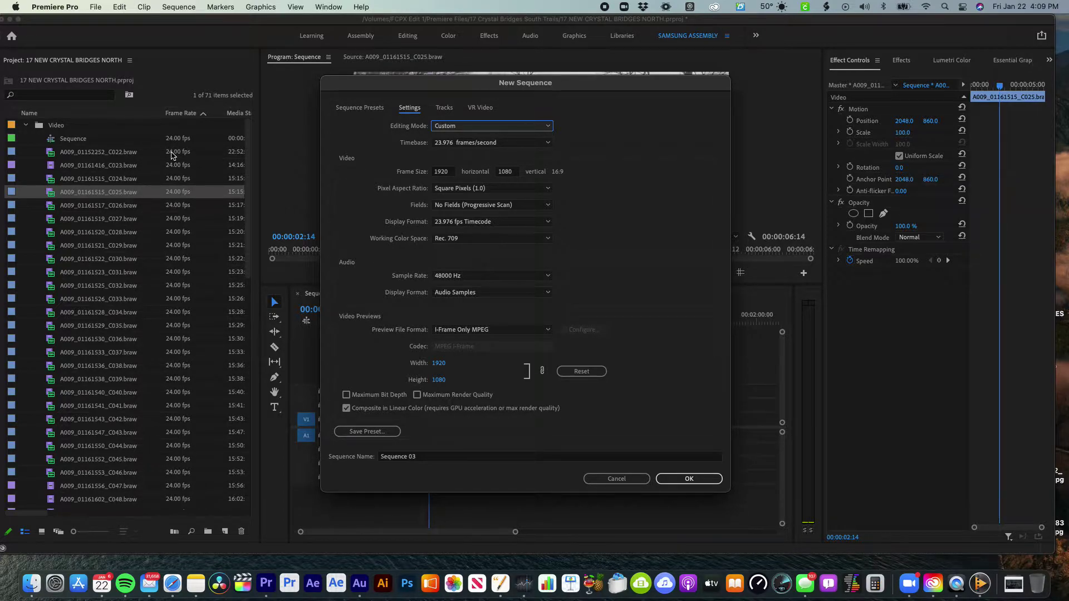
left_click(529, 142)
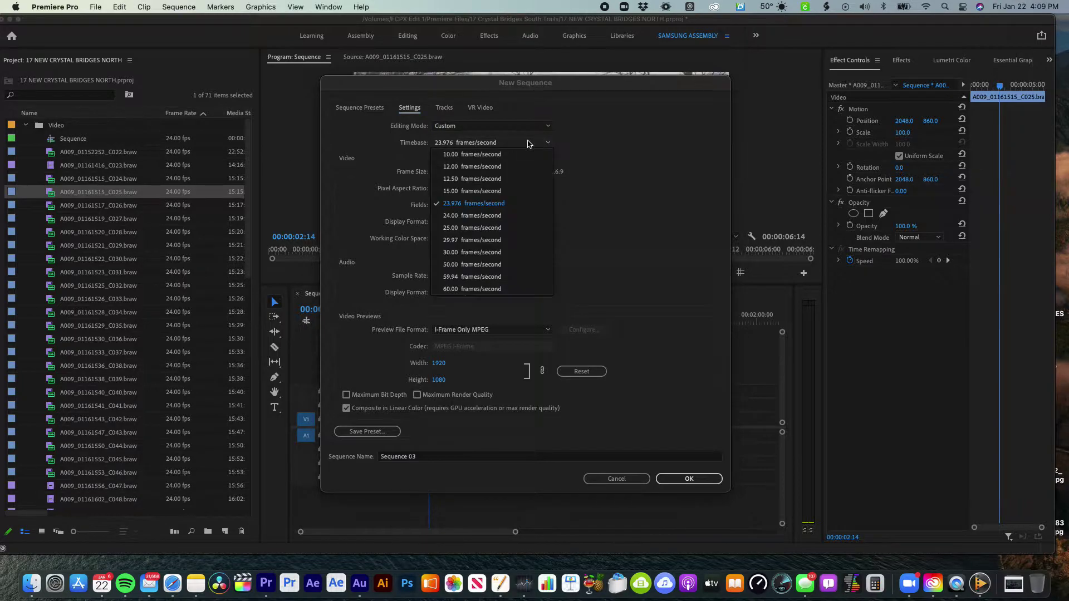
left_click(510, 222)
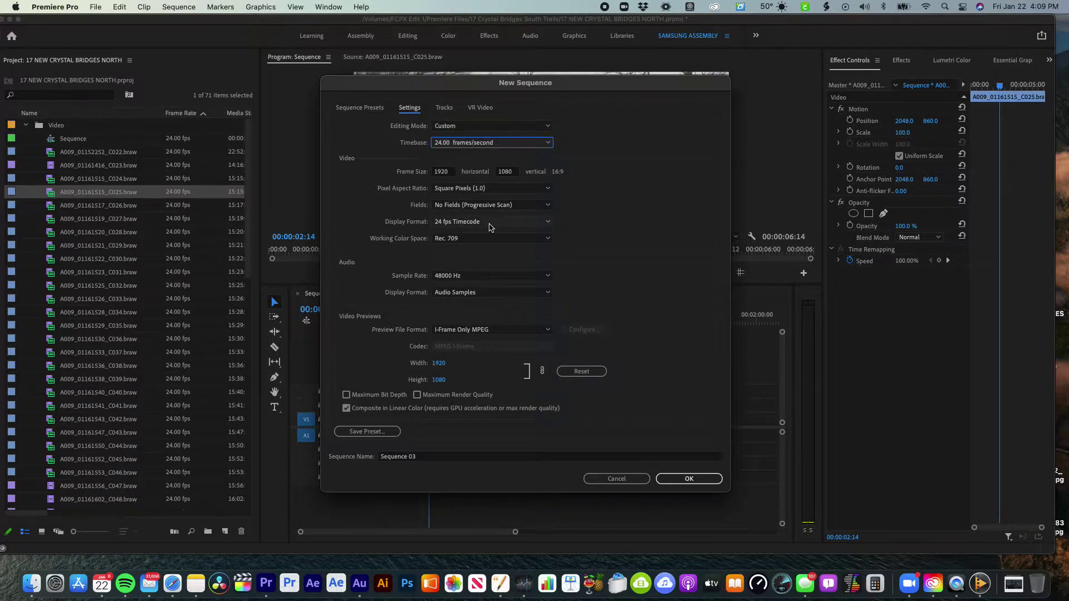
Examine the new sequence's frame size and the available audio sample rates, leaving both as they are
double_click(445, 172)
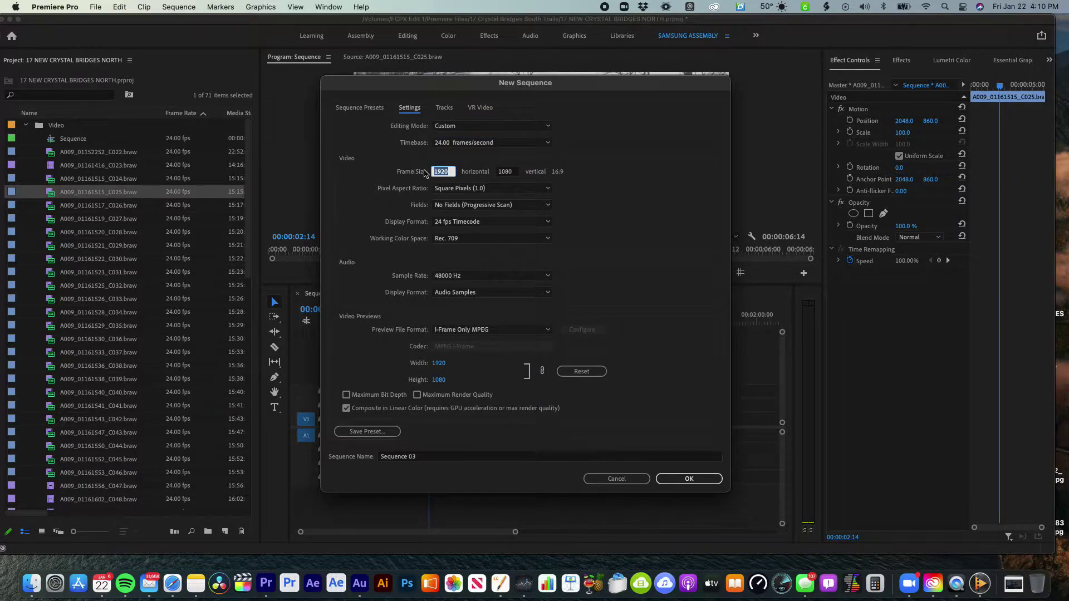
left_click(412, 83)
left_click_drag(412, 83, 445, 80)
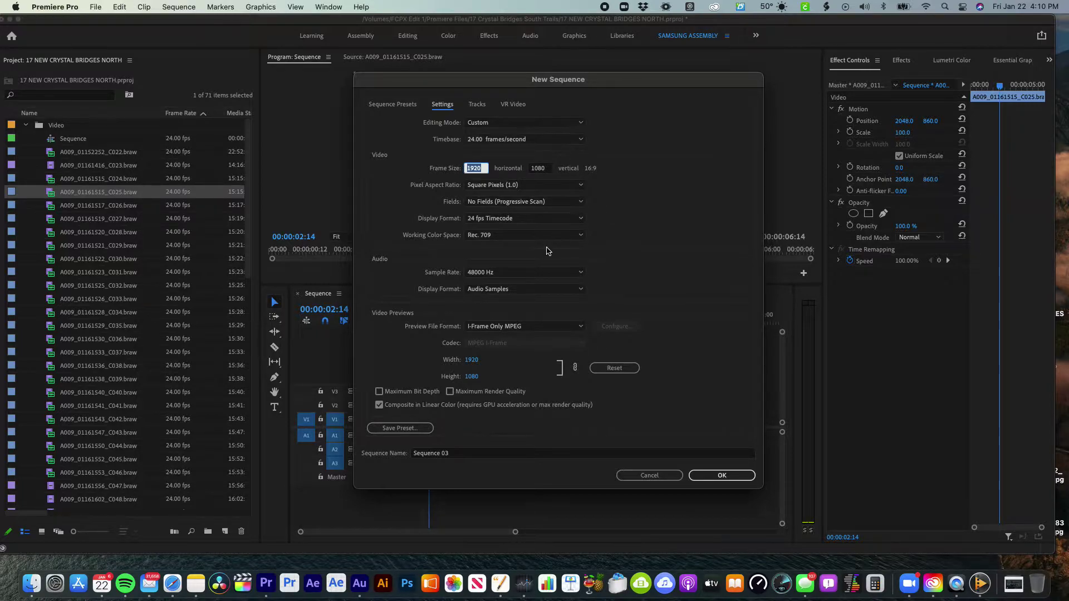
left_click(547, 278)
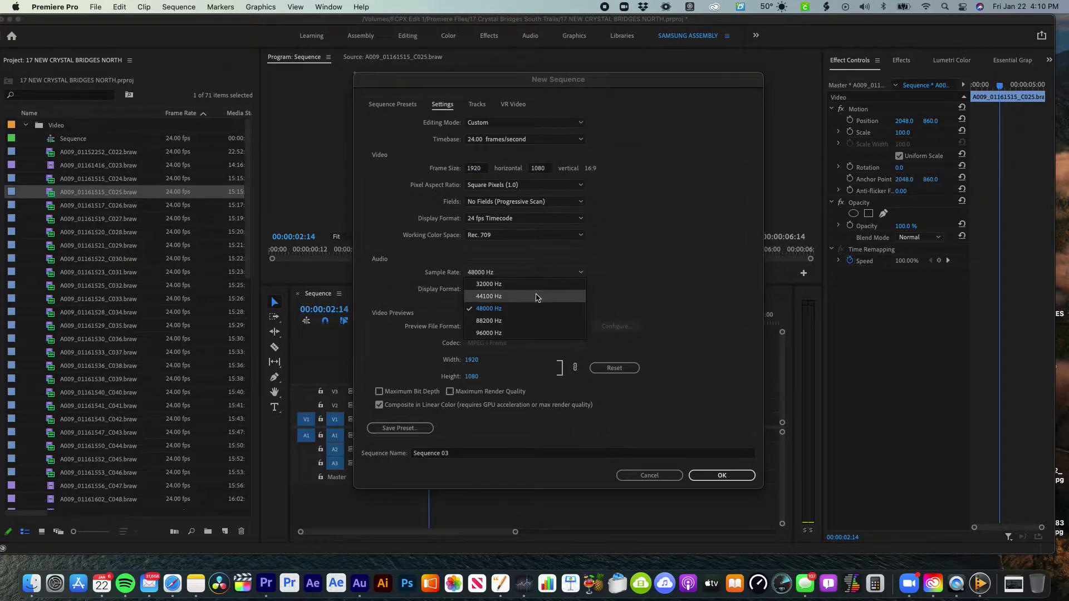
left_click(636, 301)
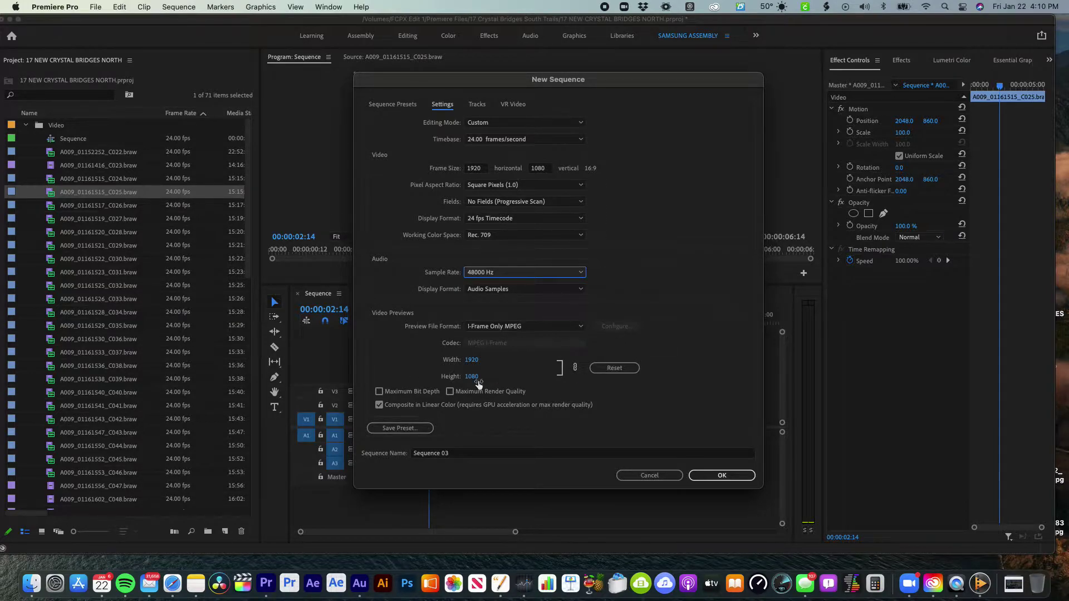
Set the new sequence's preview file format to QuickTime with the Apple ProRes 422 LT codec
left_click(572, 331)
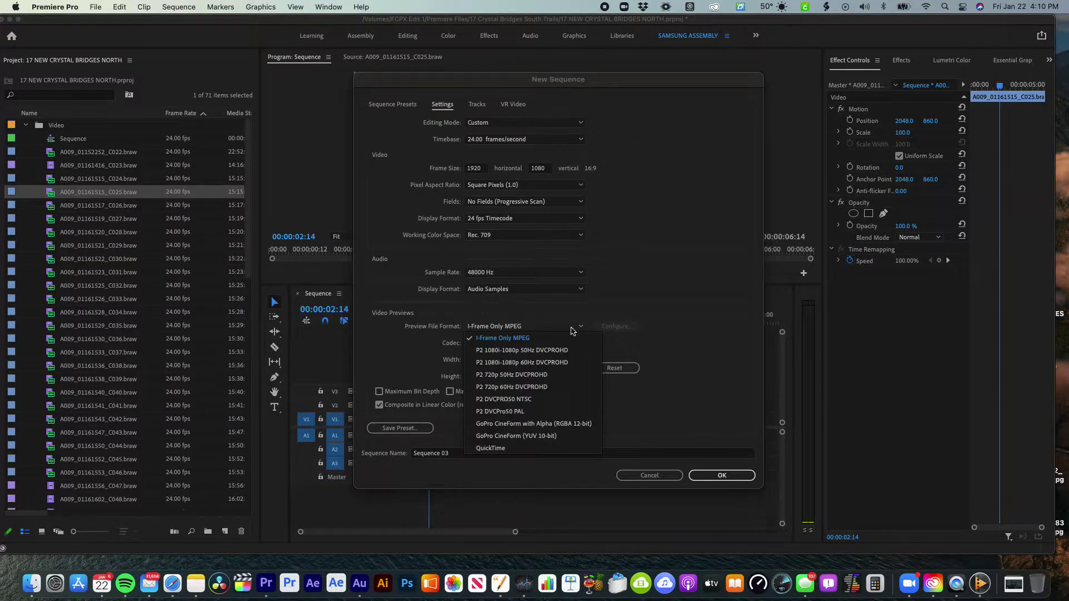
left_click(522, 448)
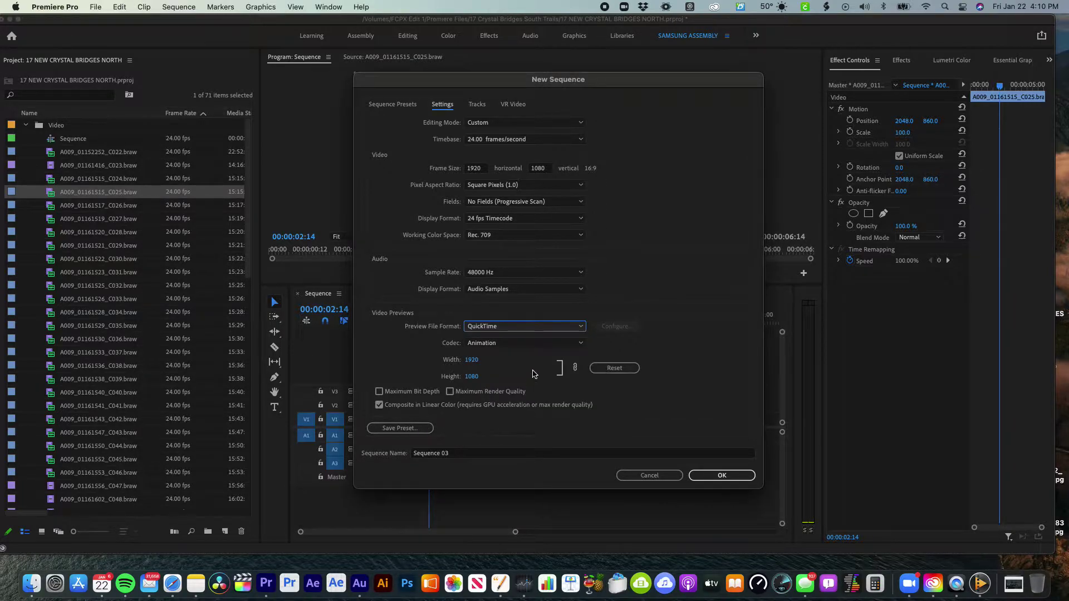
left_click(544, 344)
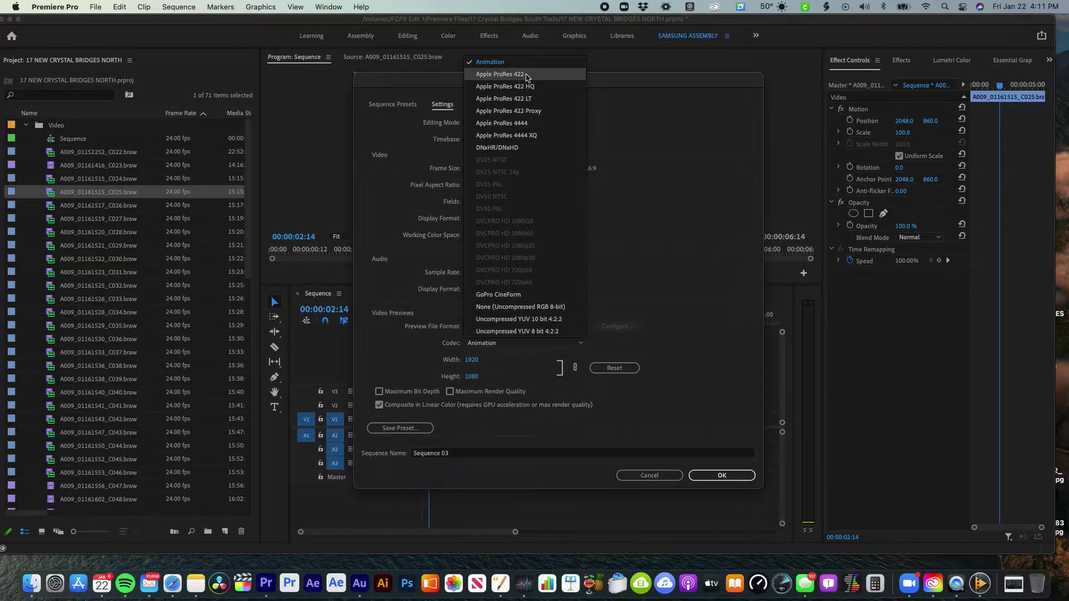
left_click(523, 103)
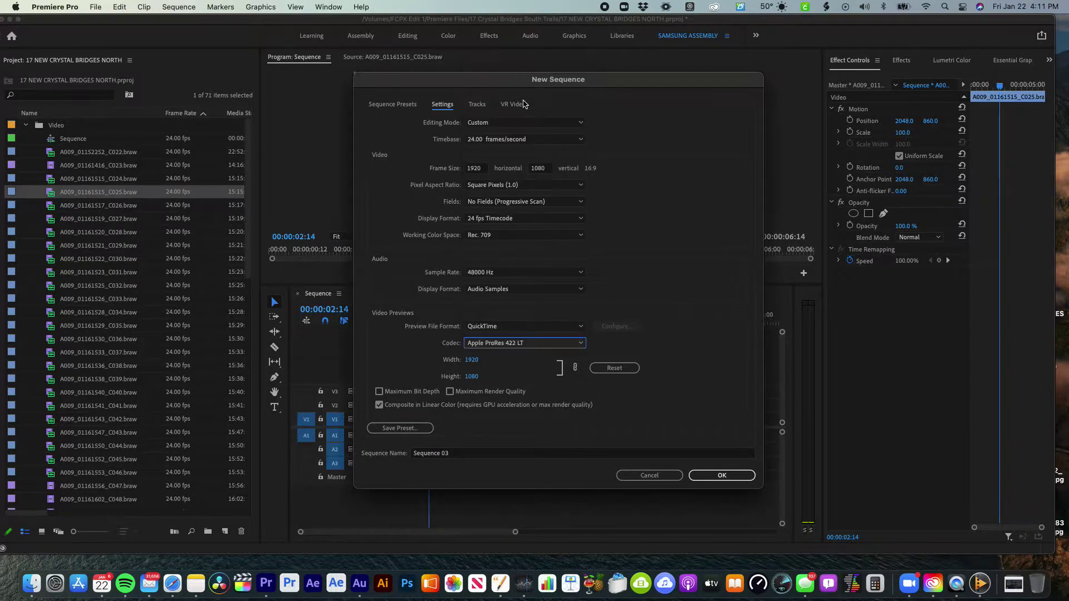
Set the video preview height to 720 with the proportions linked, and create the new sequence
left_click(471, 376)
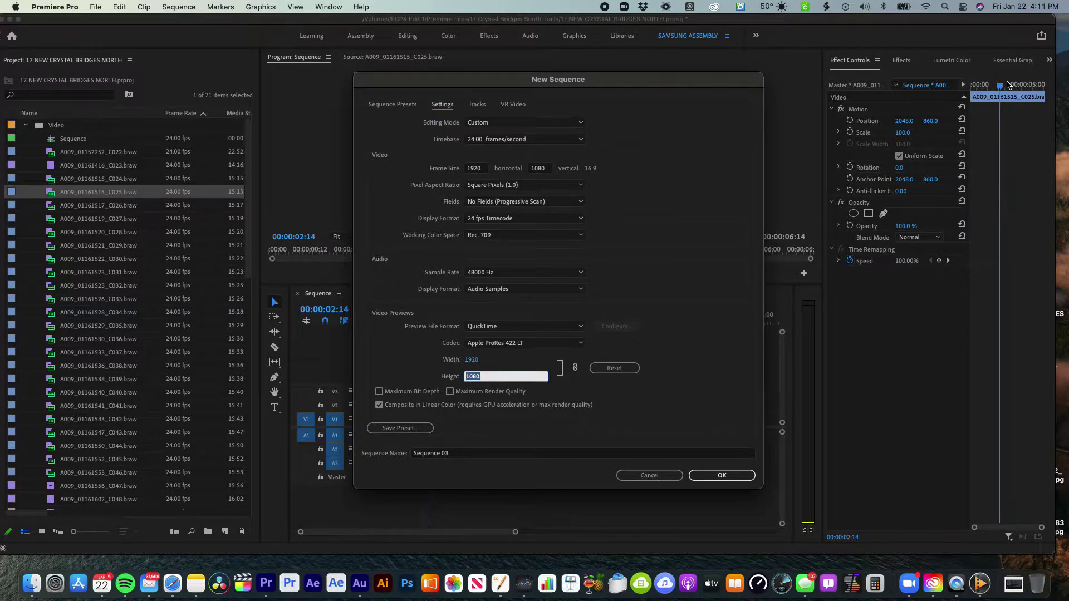
type("720")
key("Return")
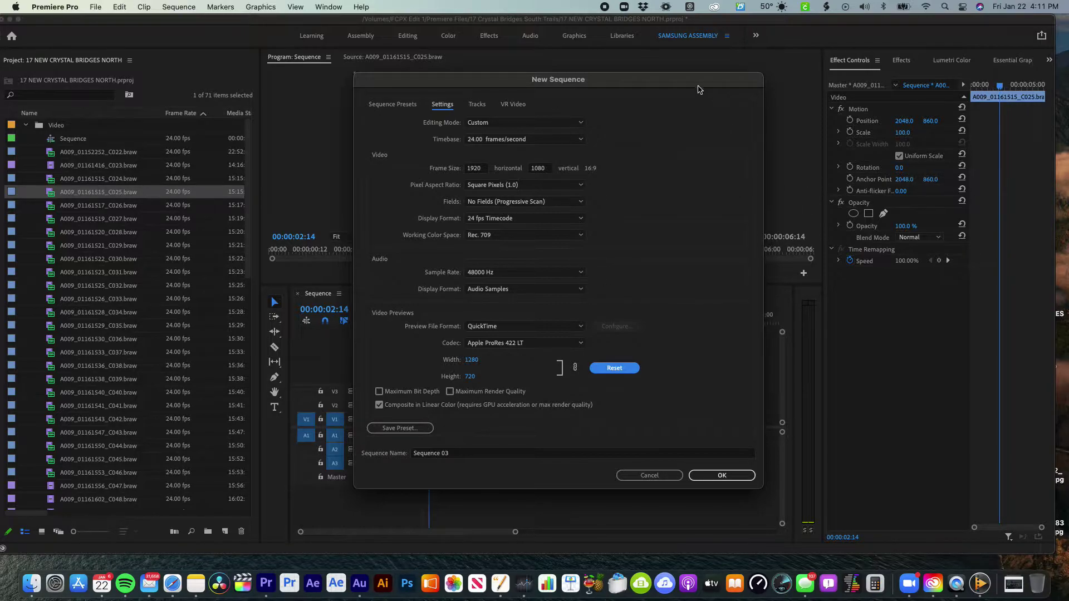
left_click_drag(683, 85, 689, 76)
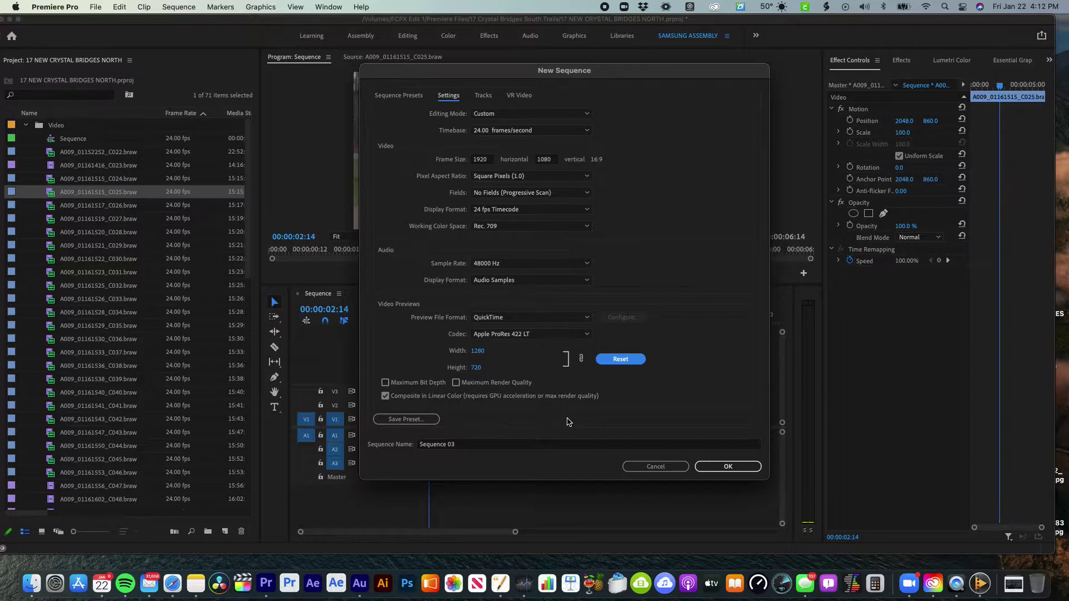
left_click(729, 466)
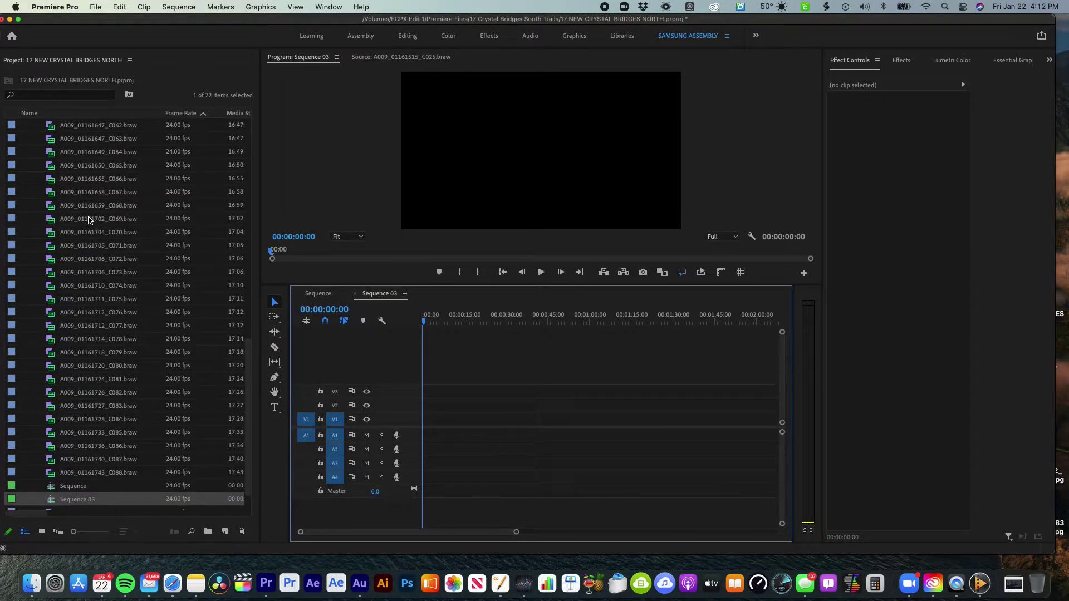
Place the video of A009_01161515_C025.braw at the start of track V1 in the new sequence, changing the sequence settings to match the clip
scroll(87, 220, "up", 10)
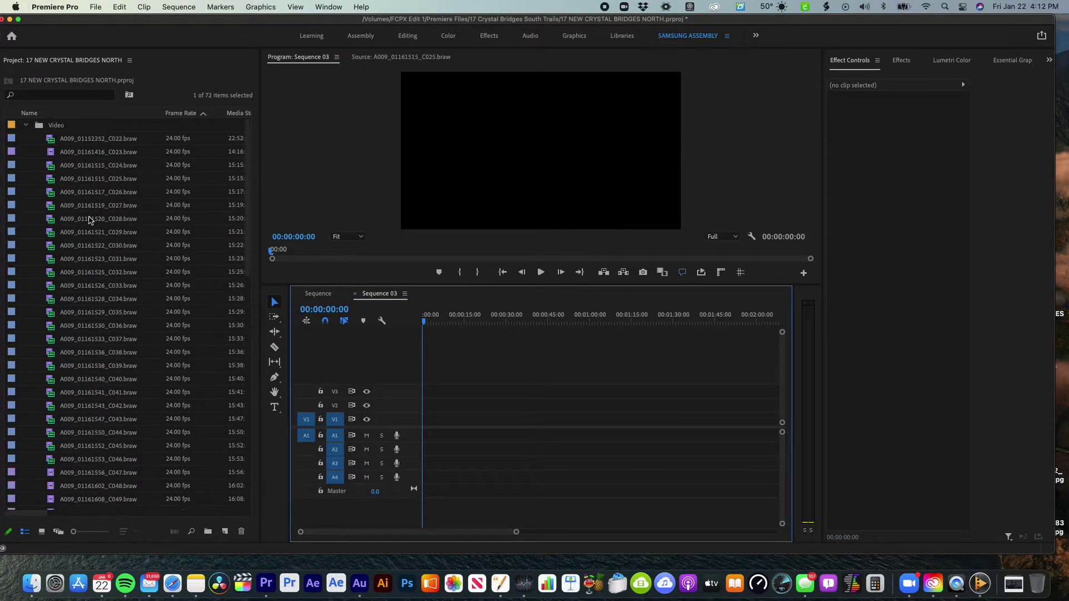
double_click(52, 182)
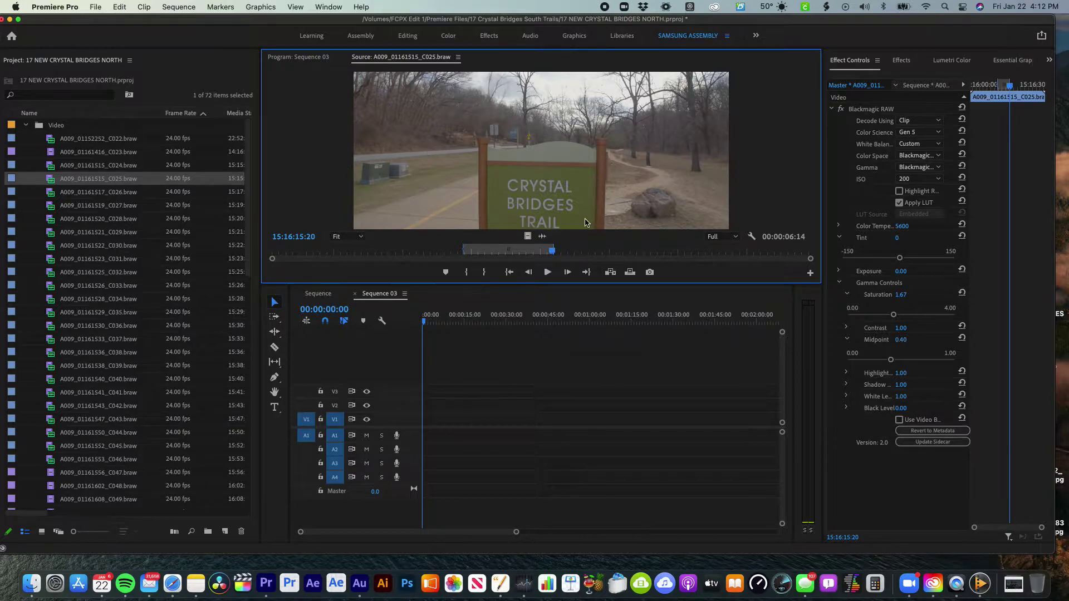
left_click_drag(527, 236, 428, 418)
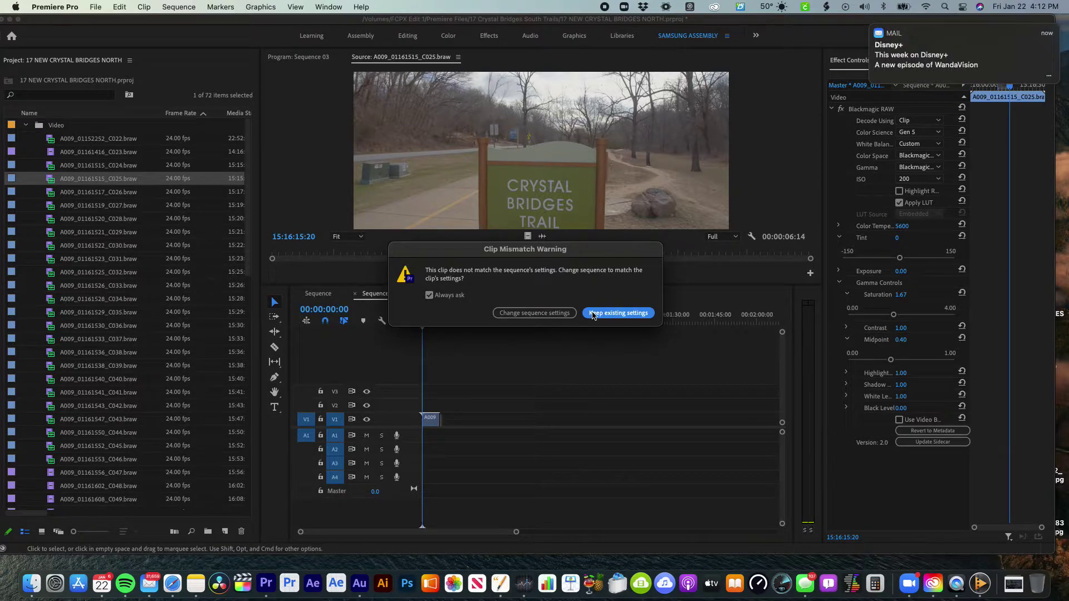
left_click(563, 314)
Play a short stretch of the placed C025 clip from near the start of the new sequence
left_click(427, 320)
key("space")
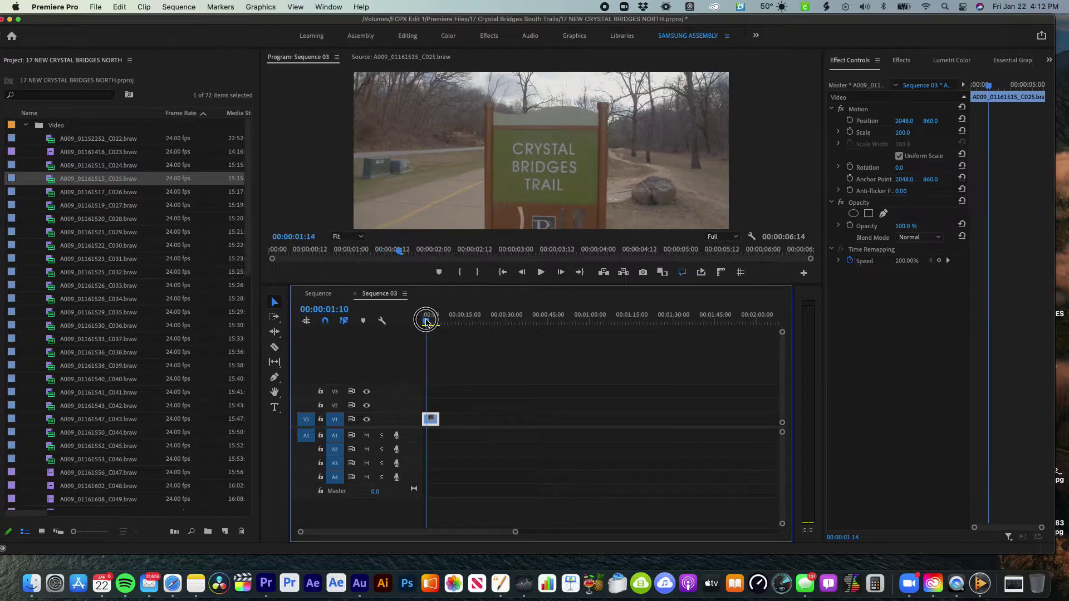
key("space")
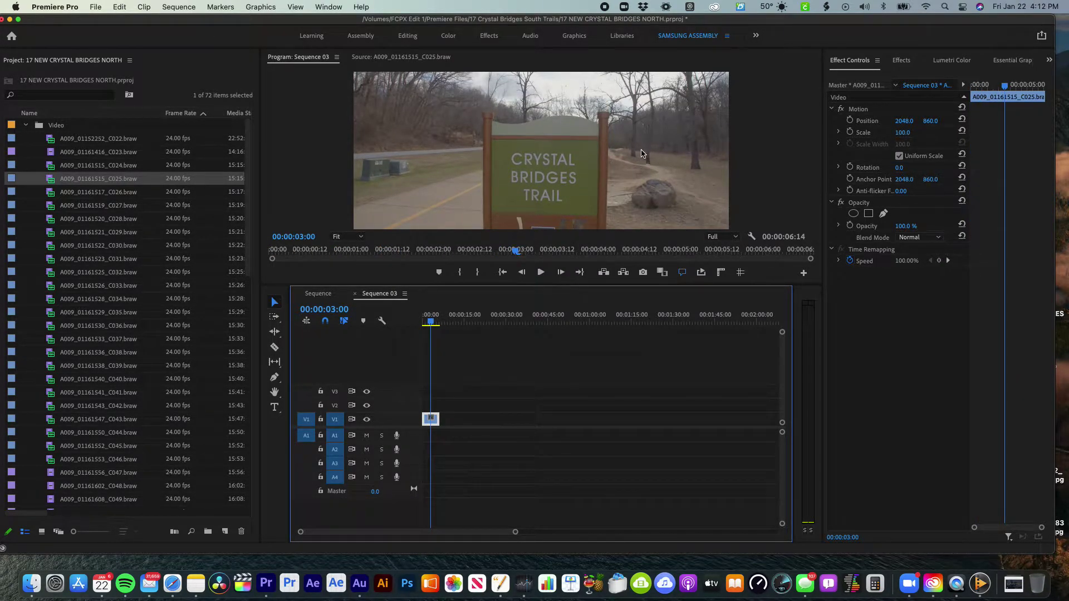
Change Sequence 03's preview file format to QuickTime with the Apple ProRes 422 LT codec in its sequence settings
left_click(184, 7)
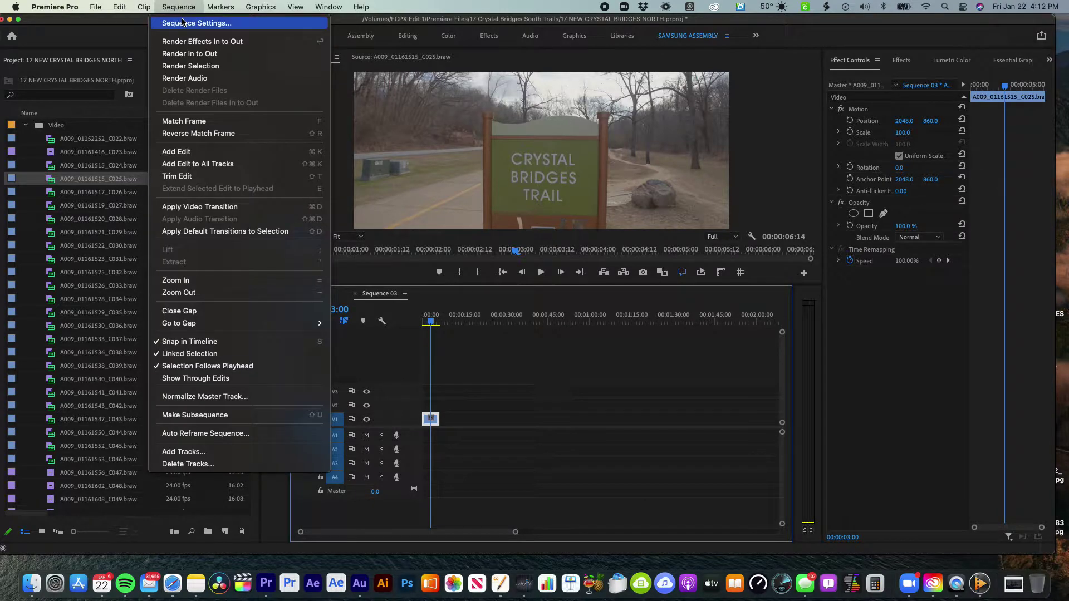
left_click(182, 23)
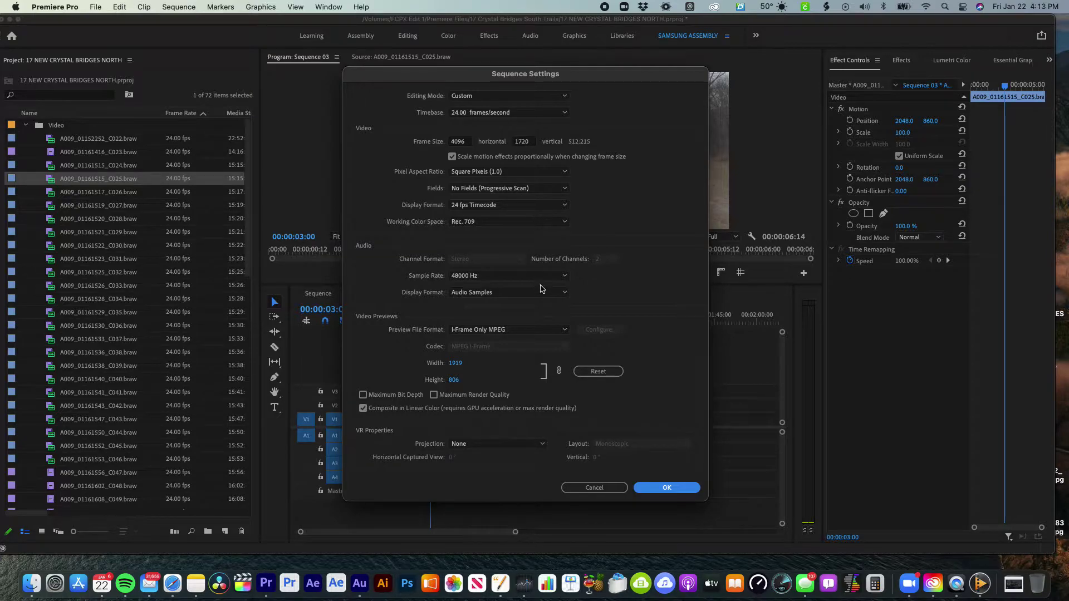
left_click(543, 330)
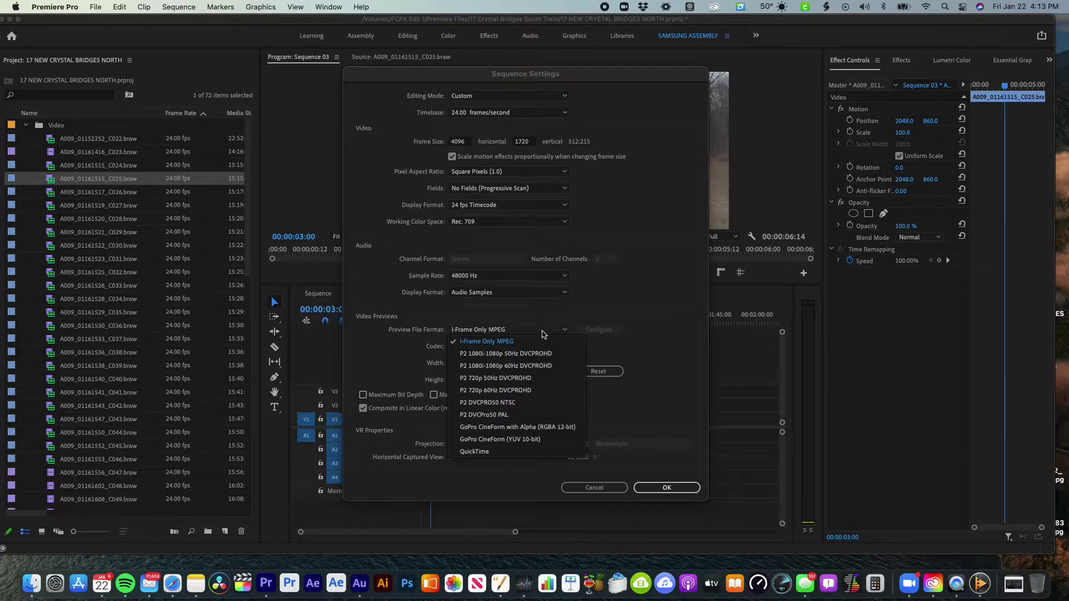
left_click(508, 451)
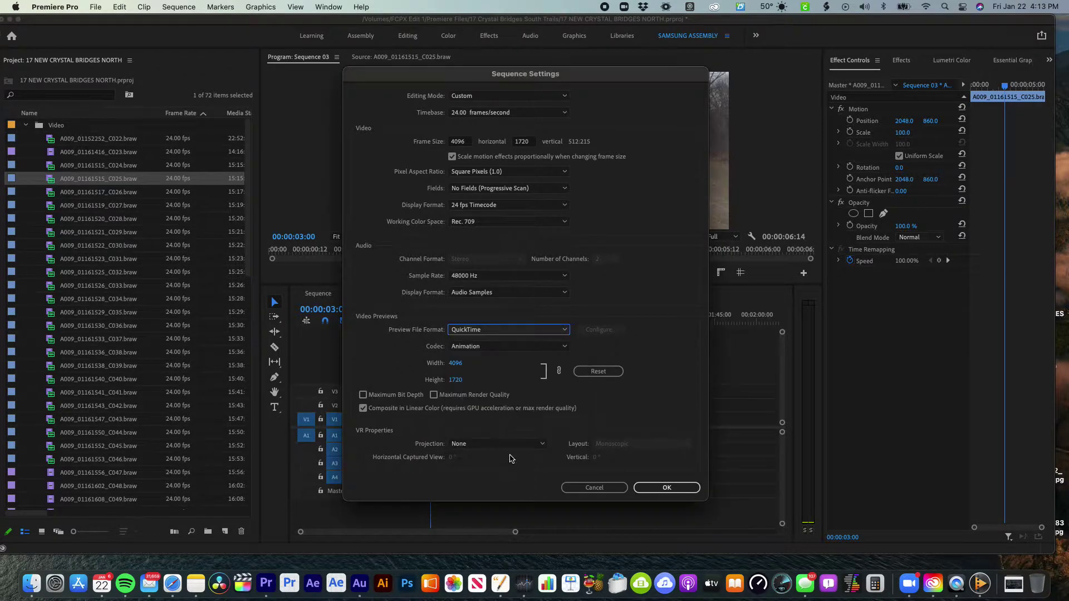
left_click(536, 348)
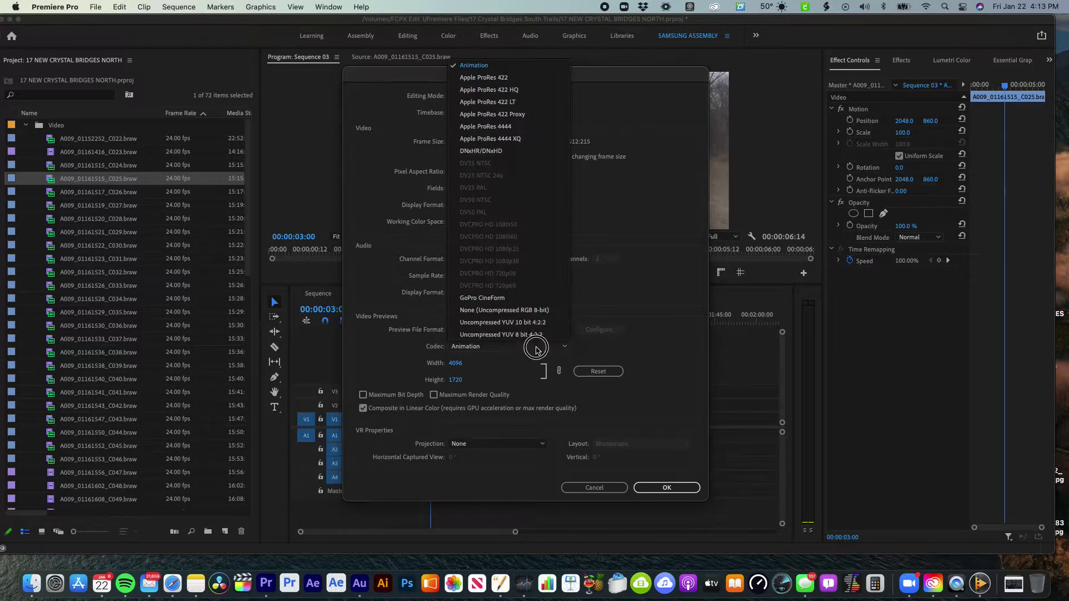
left_click(515, 103)
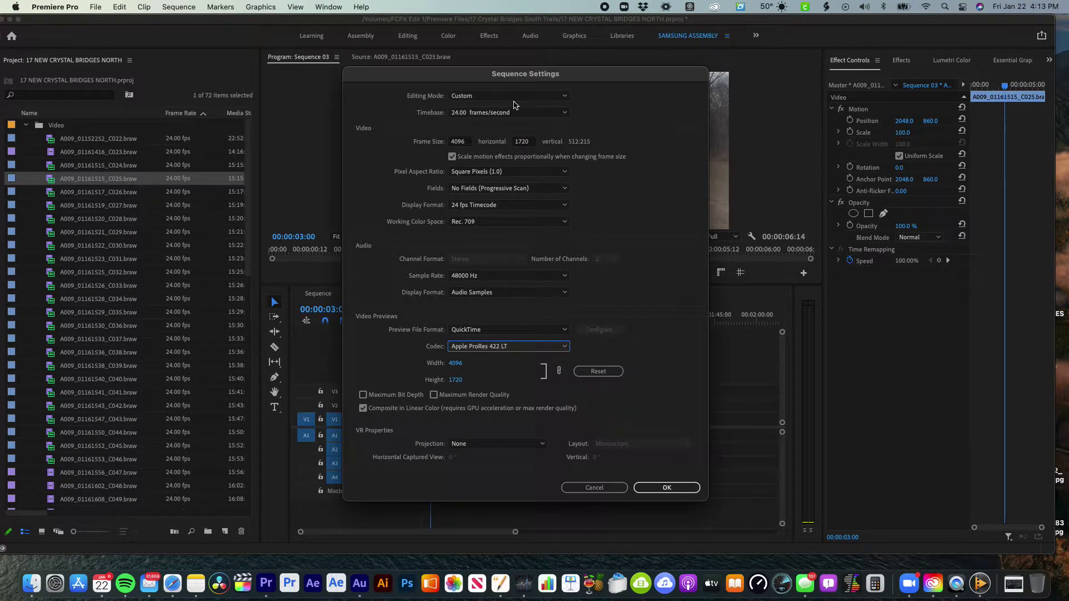
Set the video preview width to 1920 with linked proportions and apply the sequence settings, accepting deletion of the existing previews
left_click(454, 379)
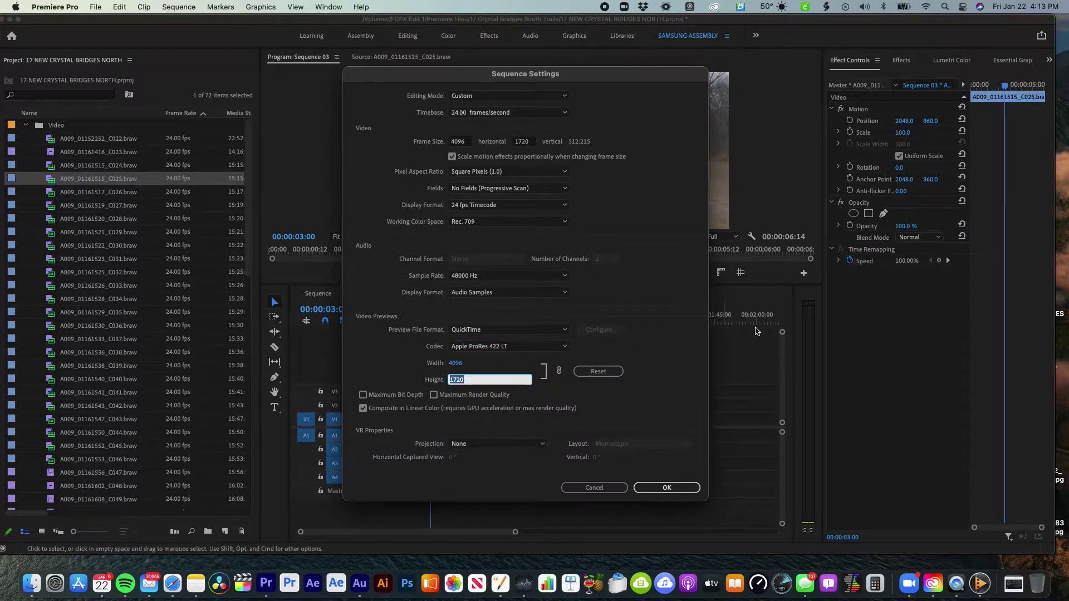
left_click(455, 364)
type("19")
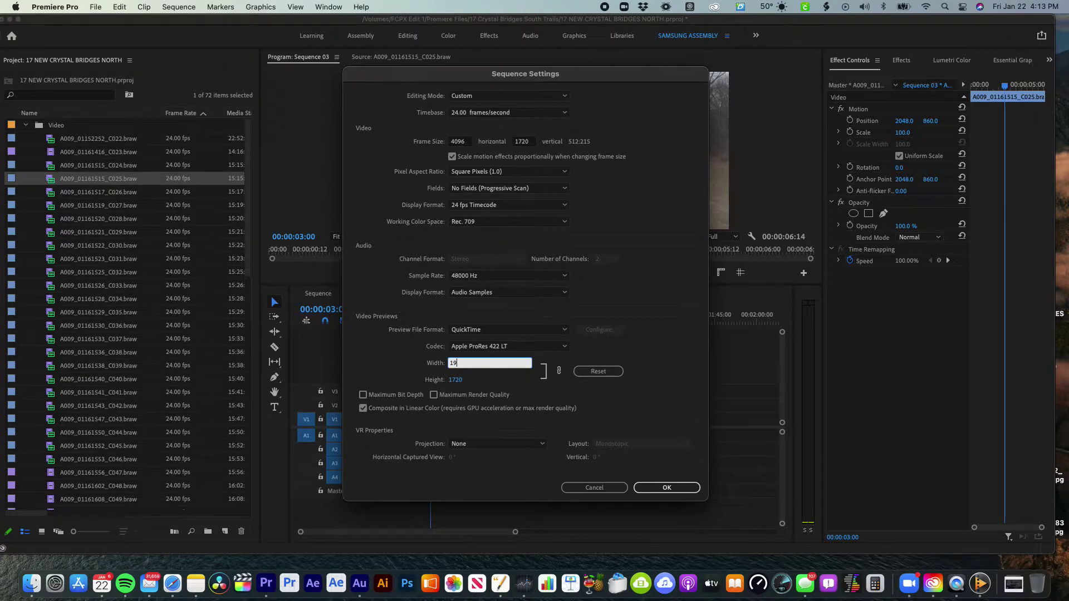
type("20")
key("Tab")
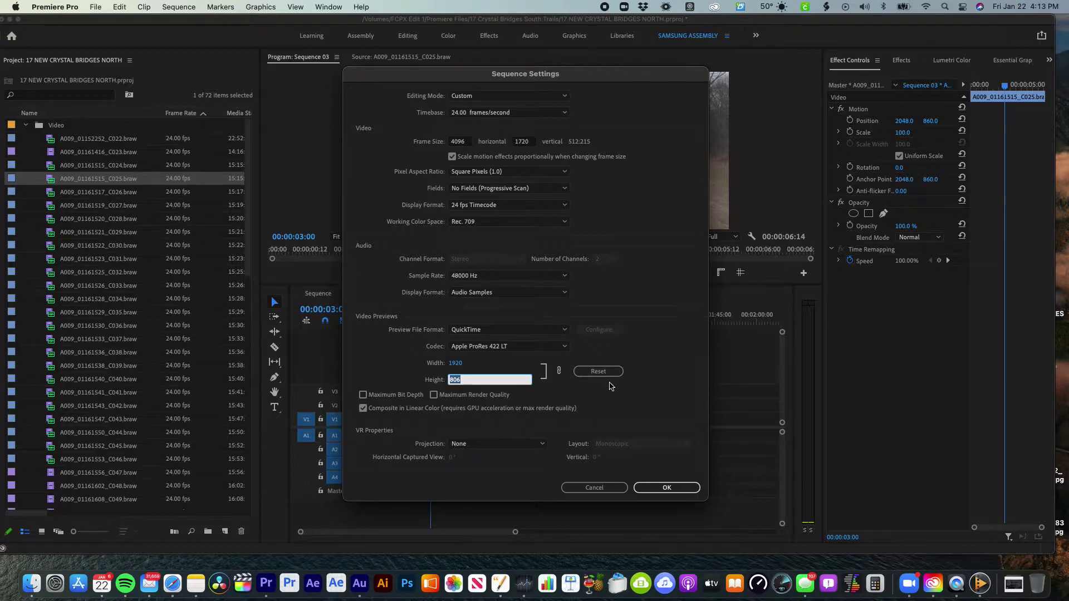
left_click(663, 489)
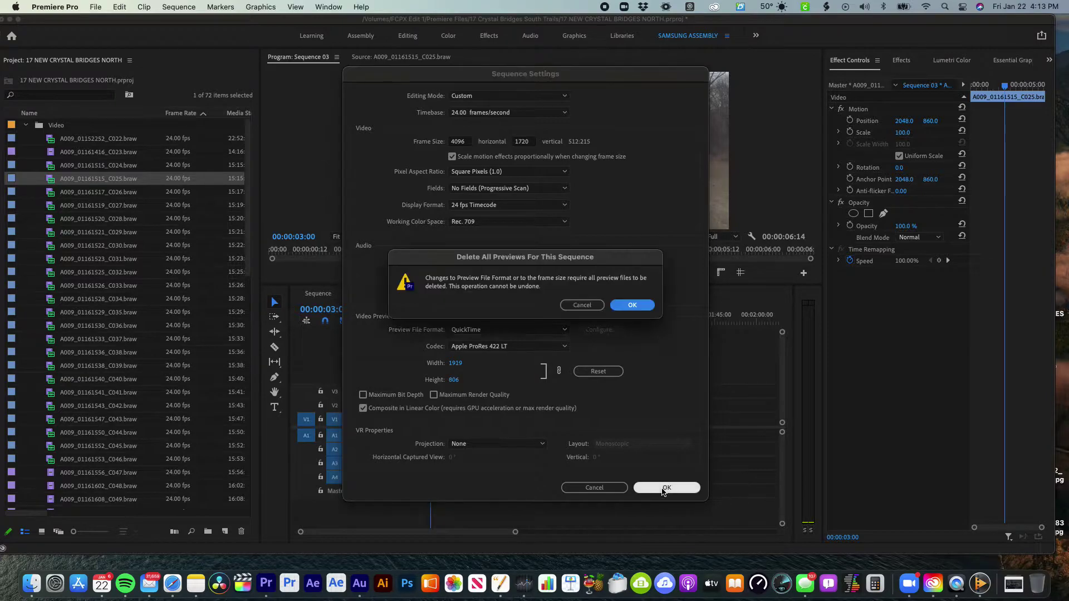
left_click(632, 305)
Play a short stretch of the C025 clip in Sequence 03 to check playback with the changed preview settings
left_click(427, 323)
key("space")
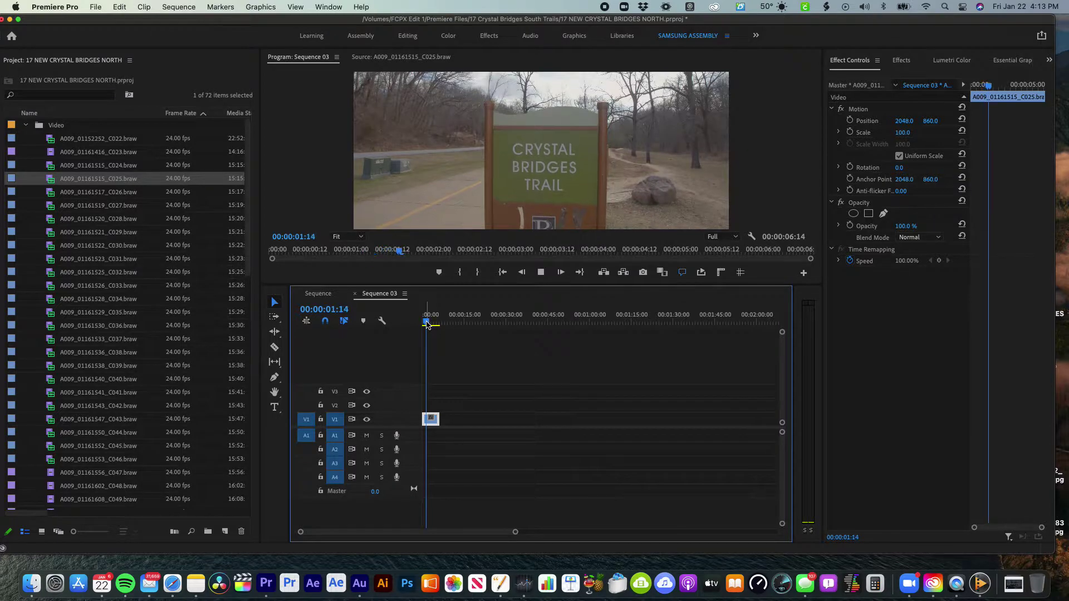
key("space")
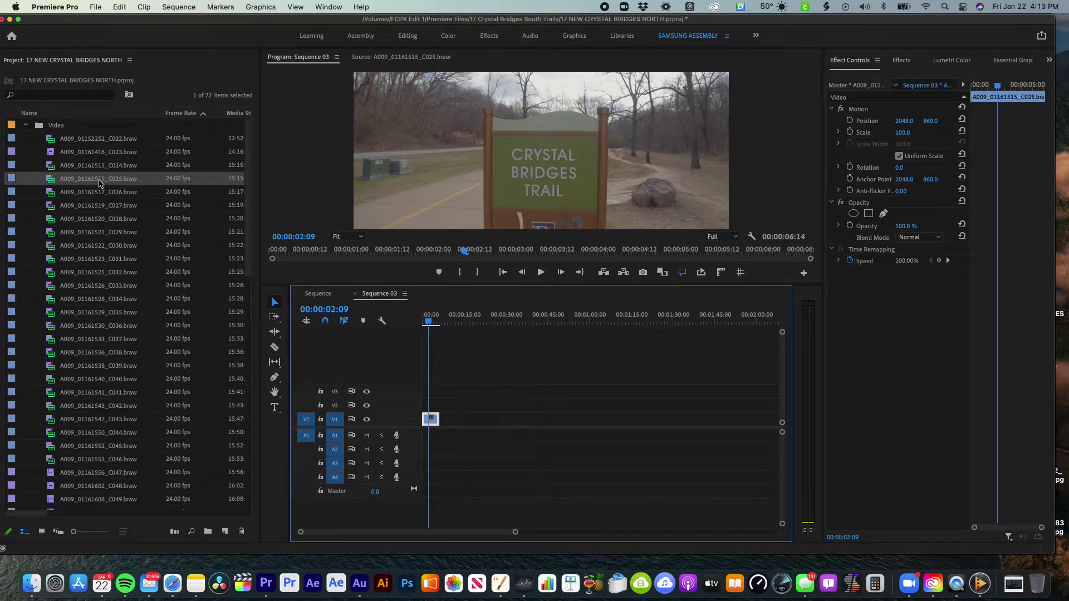
Close the older timeline named Sequence and move Sequence 03's playhead to about 00:00:01:14
left_click(25, 125)
left_click(25, 127)
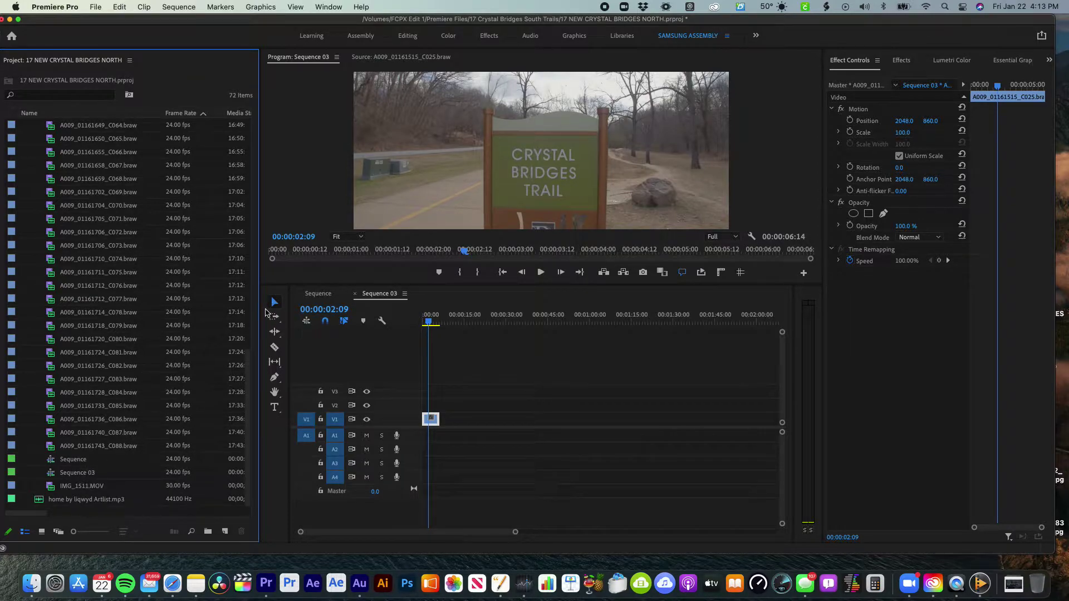
left_click(297, 293)
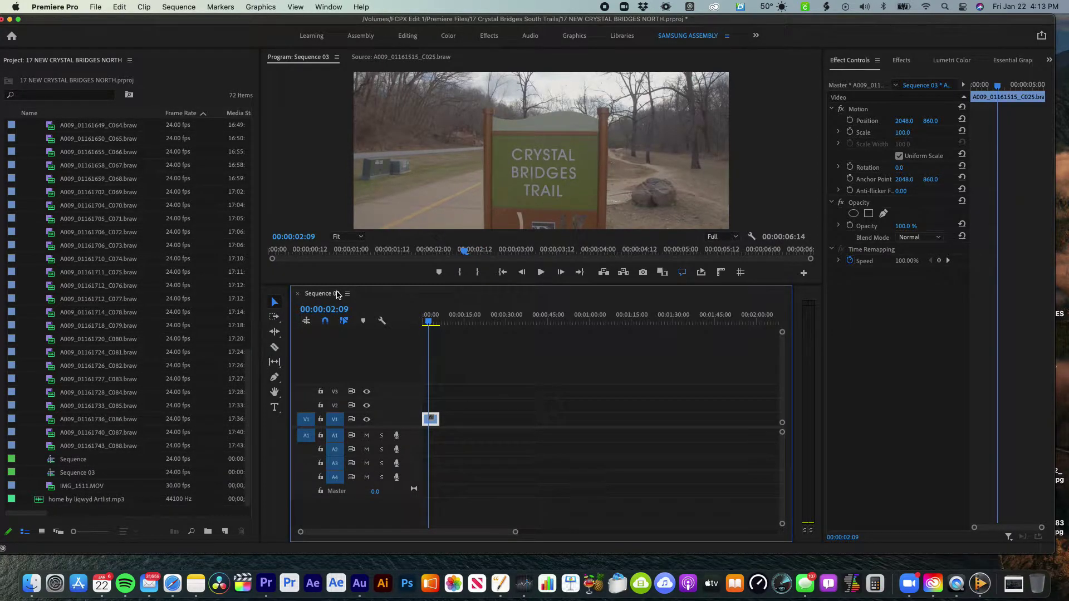
left_click_drag(429, 320, 426, 319)
Open clips C025, C026 and C027 from the Video bin one after another in the Source monitor to preview them
scroll(105, 248, "up", 10)
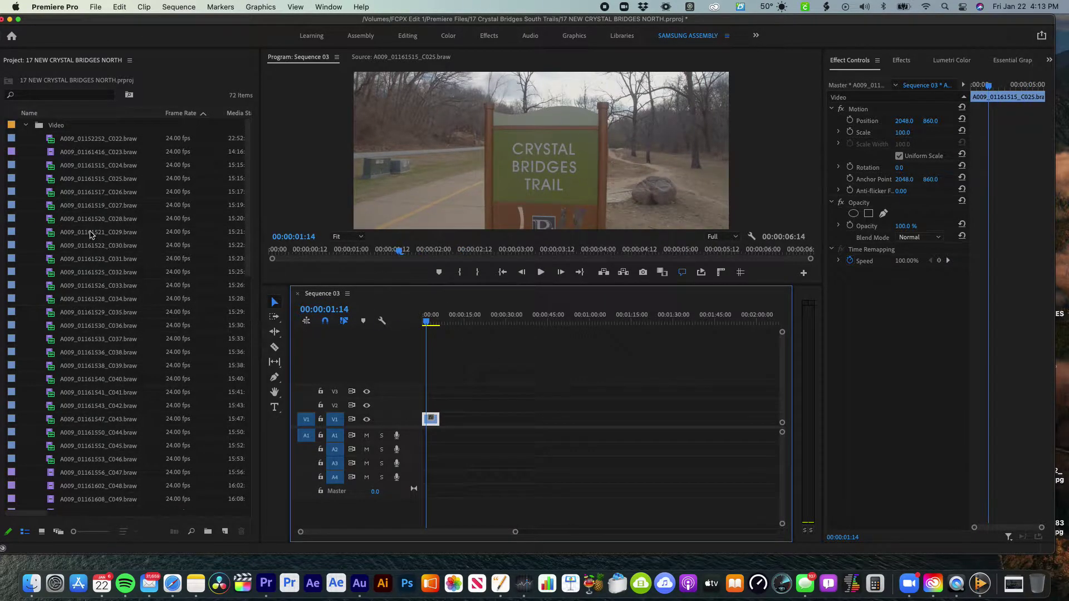
double_click(51, 181)
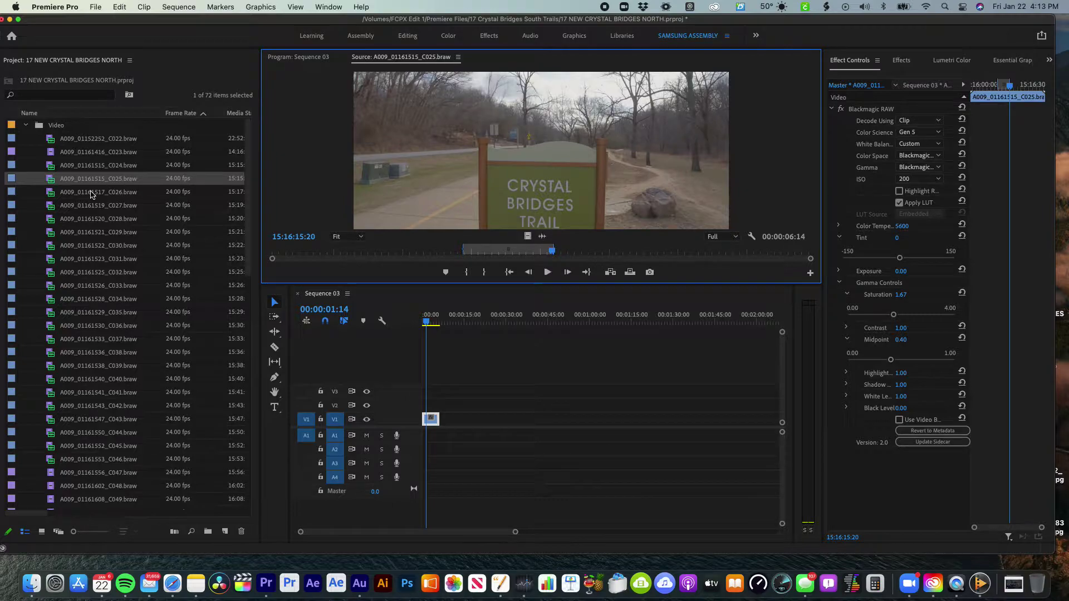
double_click(50, 192)
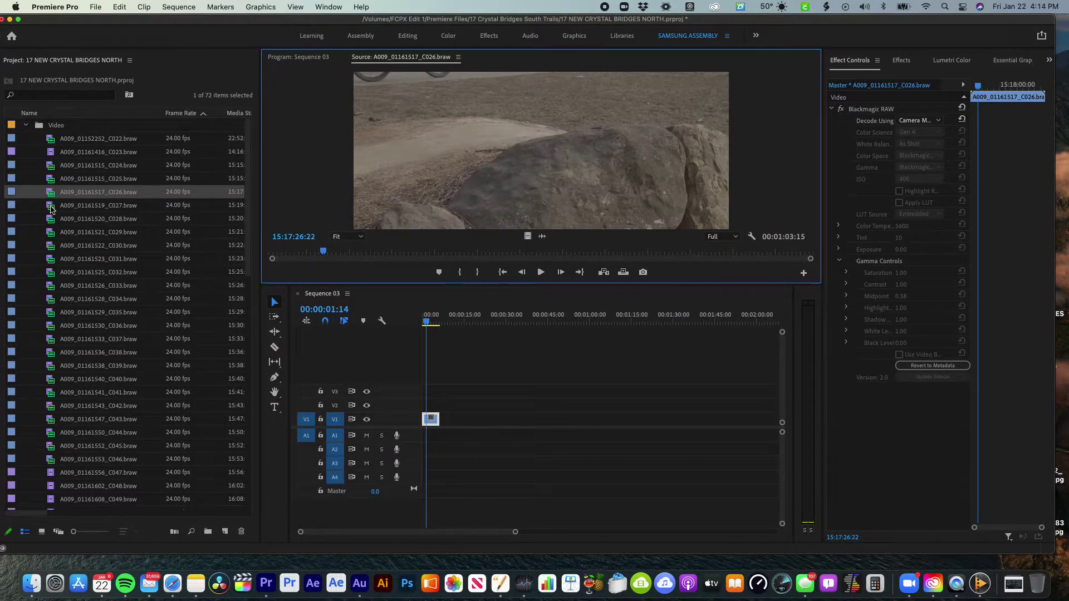
left_click(50, 205)
double_click(50, 205)
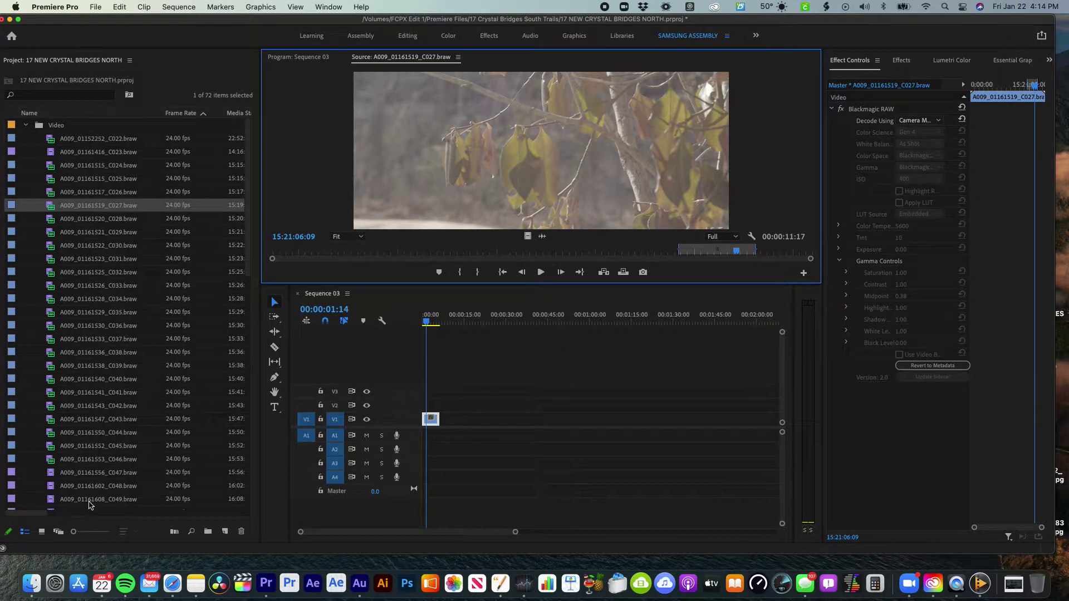
Show the Video bin's clips as thumbnails in icon view and browse through the footage
left_click(42, 533)
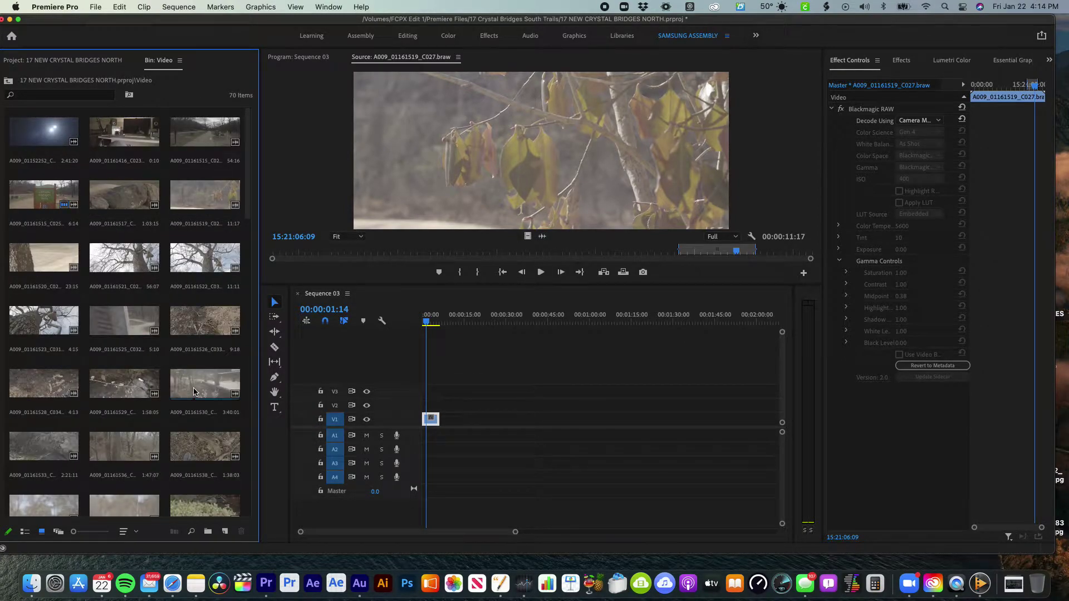
scroll(195, 392, "down", 10)
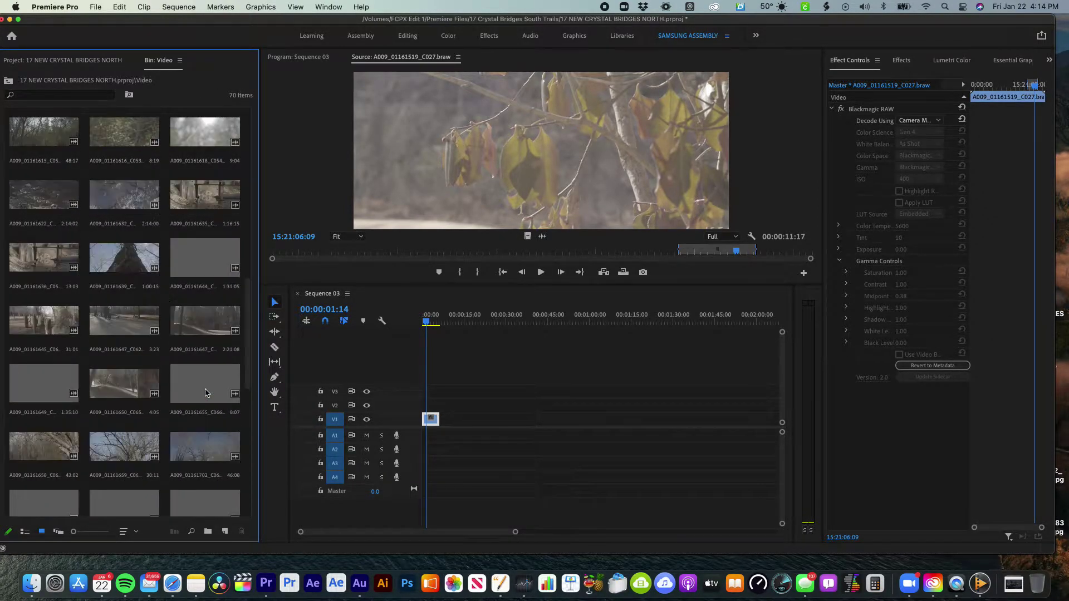
scroll(204, 393, "down", 10)
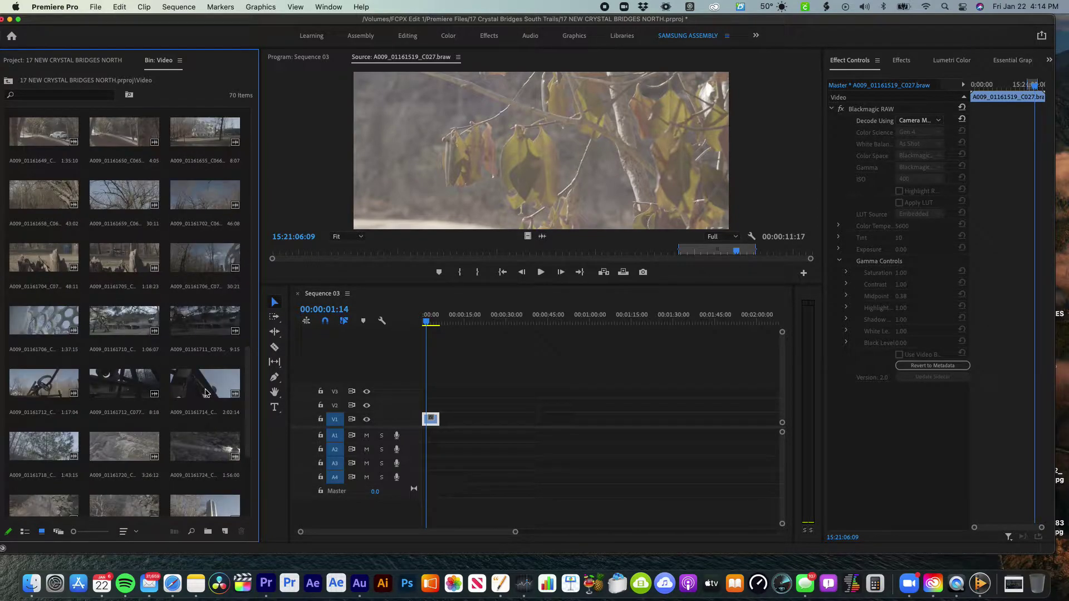
scroll(205, 393, "up", 10)
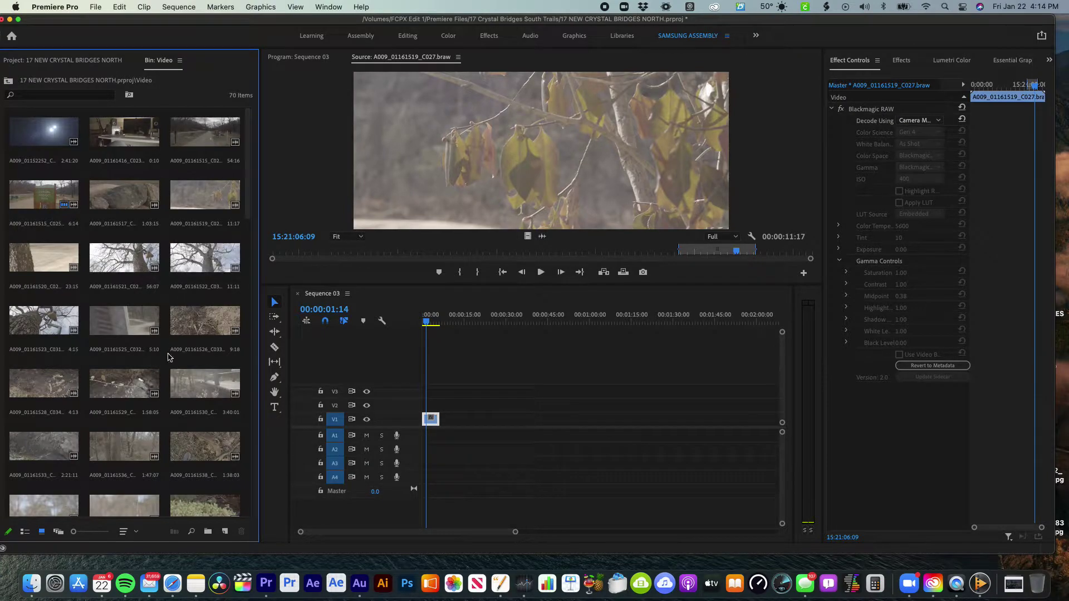
Enlarge the Video bin's thumbnails to one per row to inspect clips, and reduce them to two per row
left_click_drag(74, 534, 102, 531)
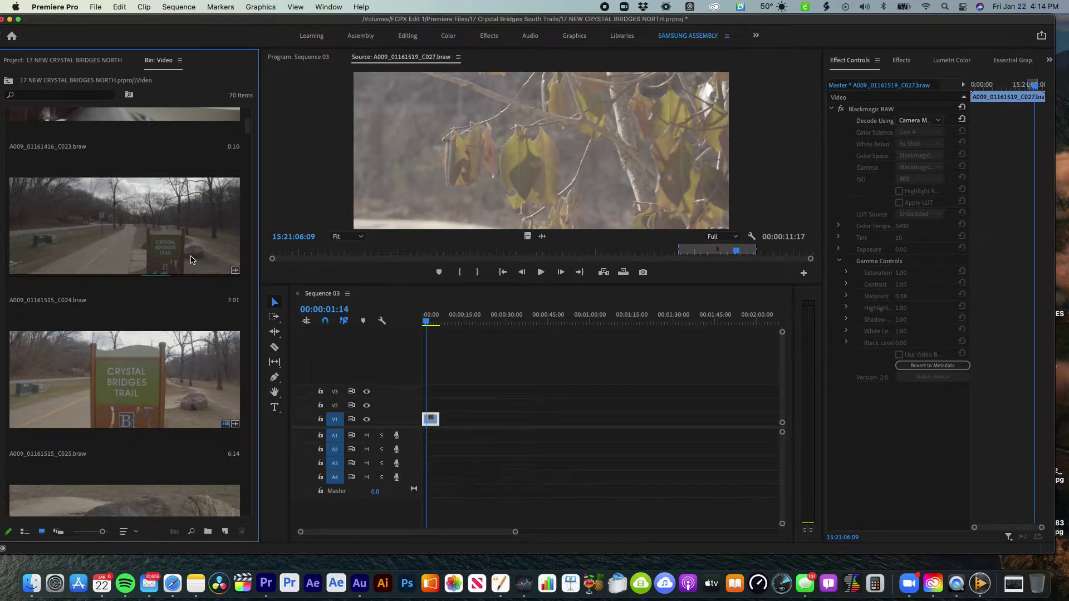
scroll(152, 363, "down", 10)
scroll(151, 363, "up", 4)
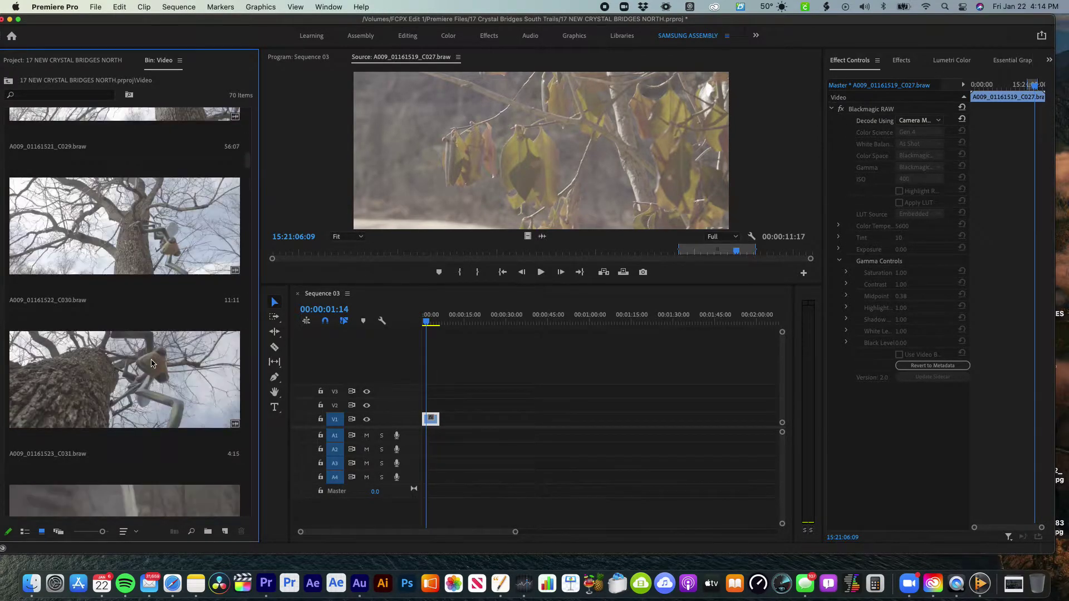
left_click_drag(102, 536, 76, 535)
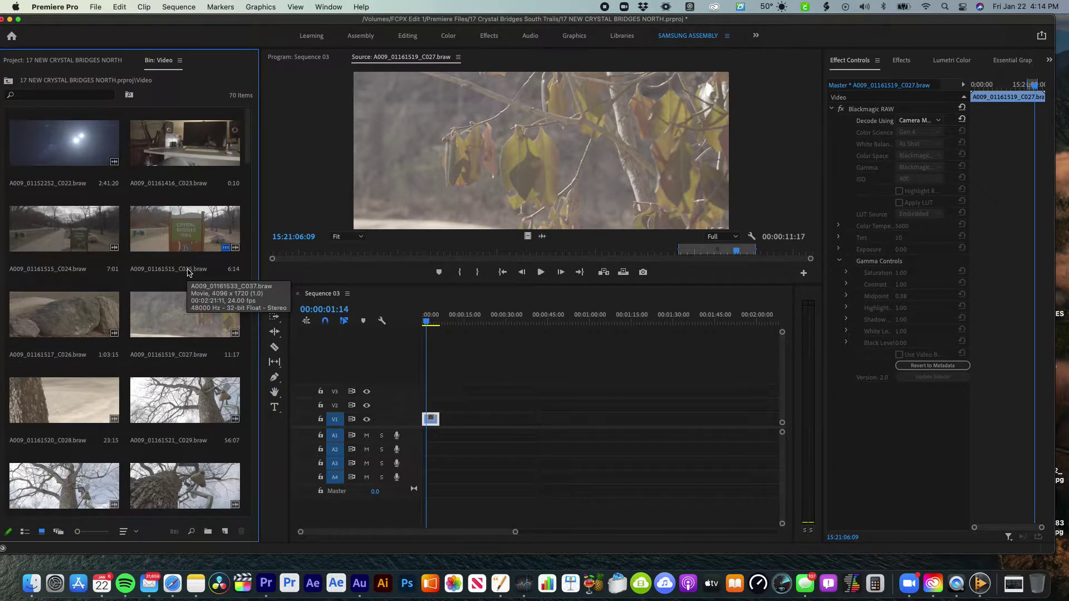
Open A009_01161541_C041.braw as source and mark an in point at 15:41:32:06 and an out point at about 15:41:35:01
scroll(188, 273, "down", 5)
double_click(171, 232)
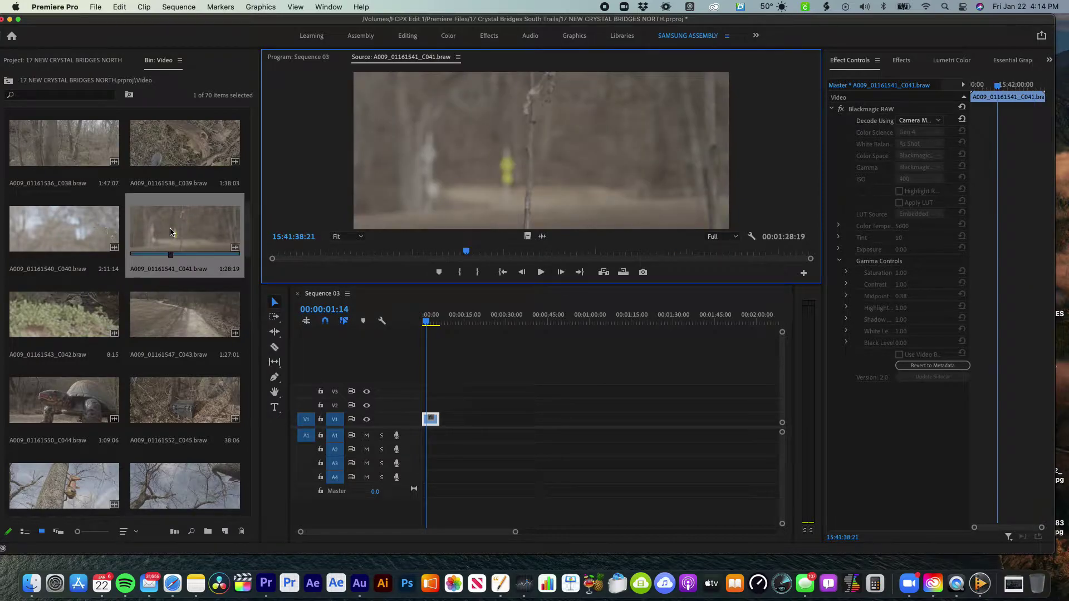
left_click(494, 252)
left_click_drag(494, 253, 428, 257)
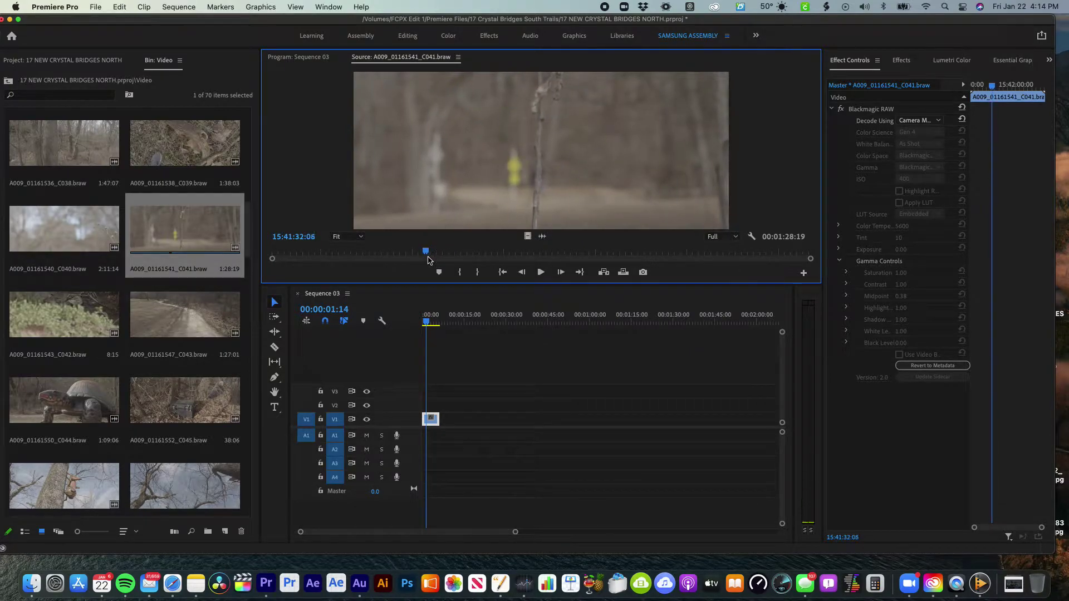
key("i")
key("space")
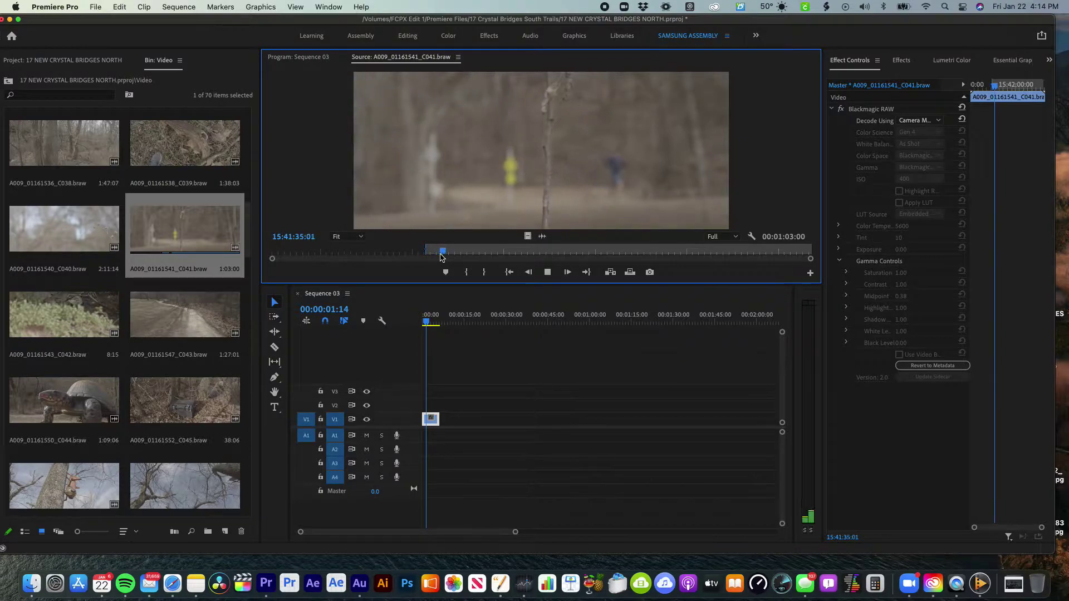
key("o")
key("space")
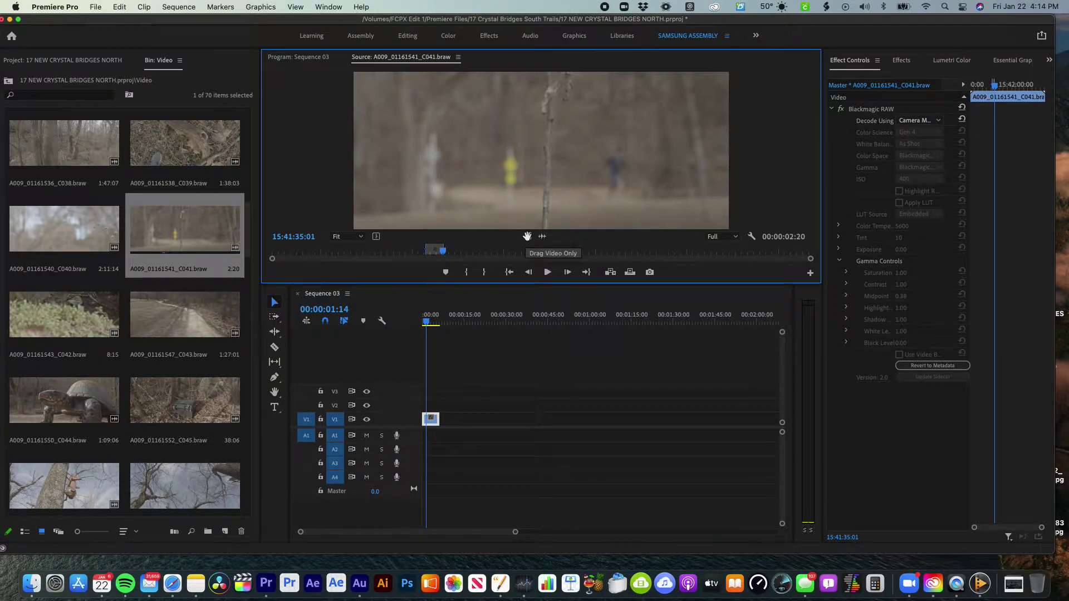
Place only the video of the marked C041 range directly after the C025 clip on track V1 and play it
left_click_drag(526, 236, 434, 419)
left_click(441, 321)
left_click_drag(440, 321, 441, 321)
key("space")
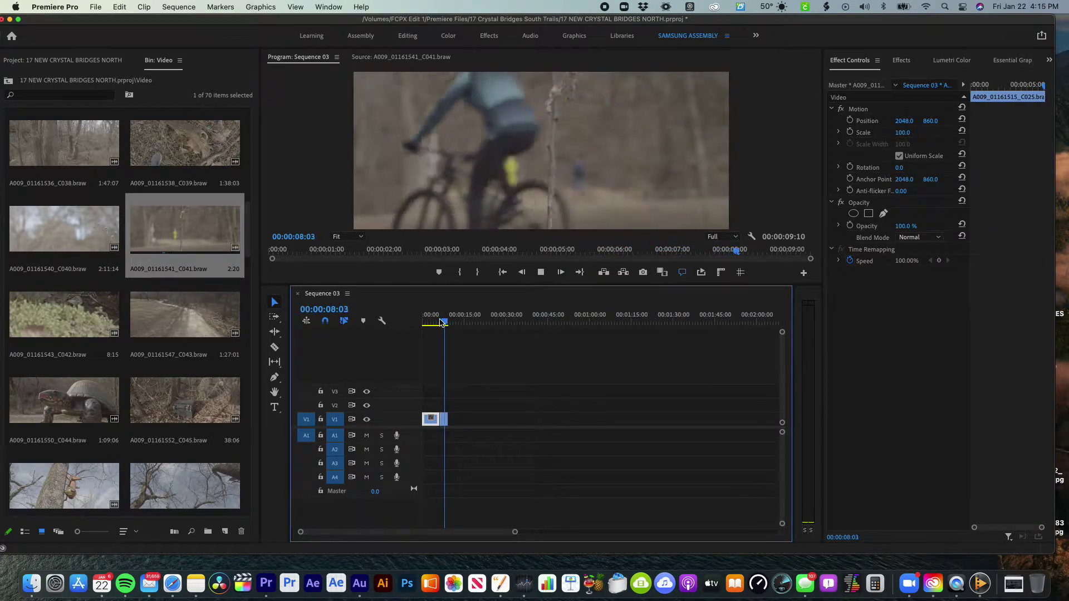
key("space")
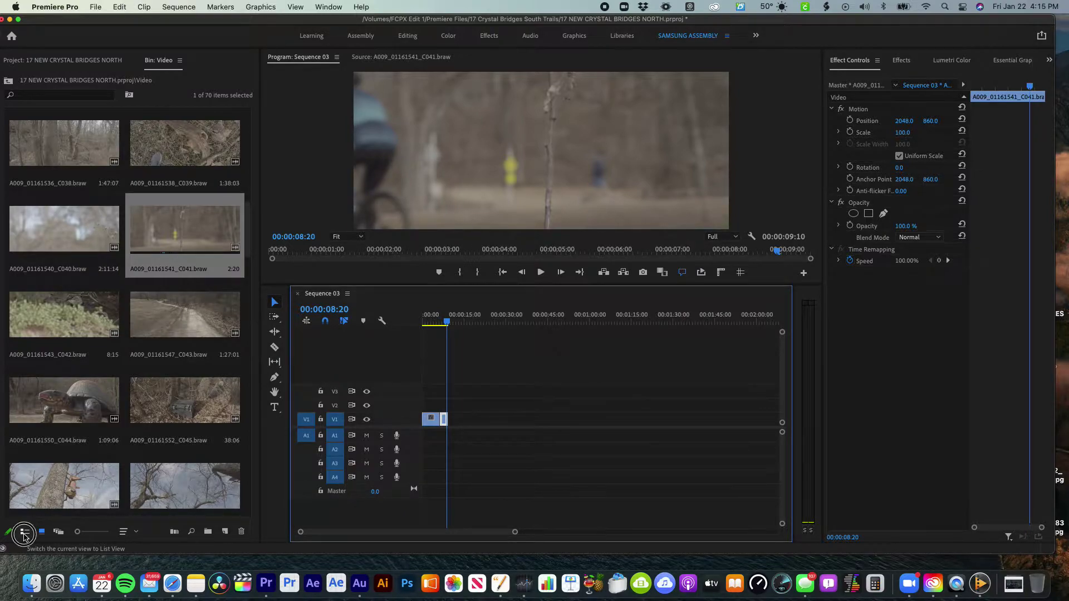
Return the Video bin to list view and play back the two clips of Sequence 03 from the start
left_click(24, 533)
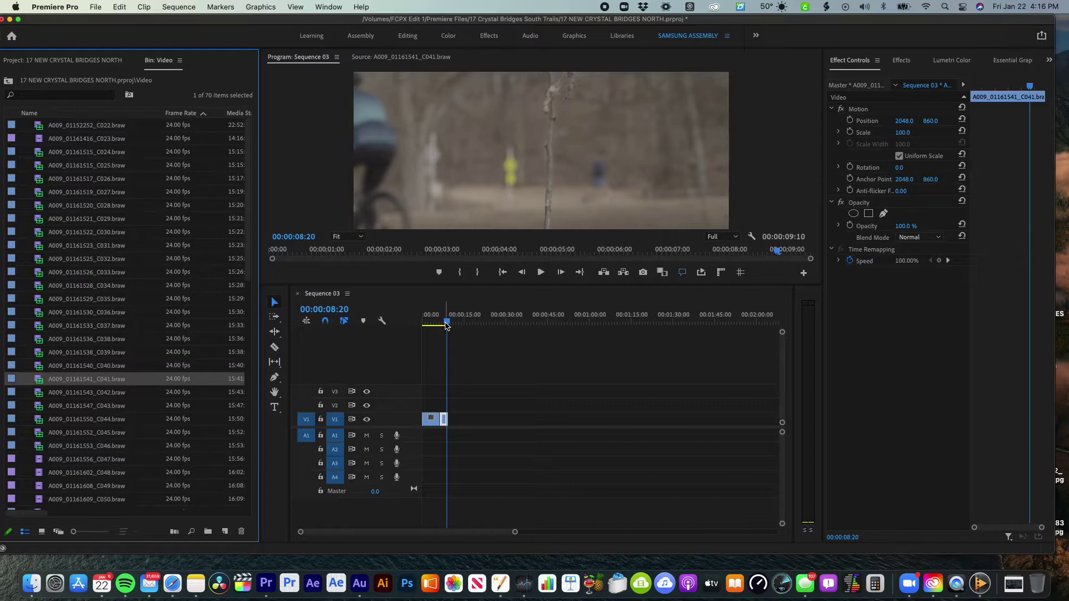
left_click_drag(446, 326, 440, 326)
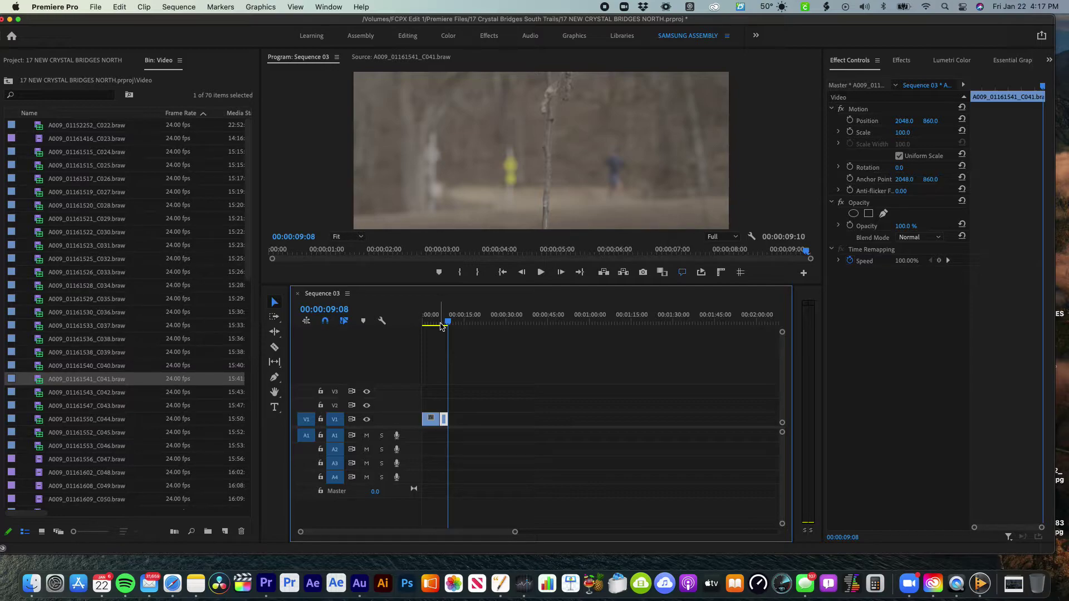
left_click_drag(440, 326, 414, 328)
key("space")
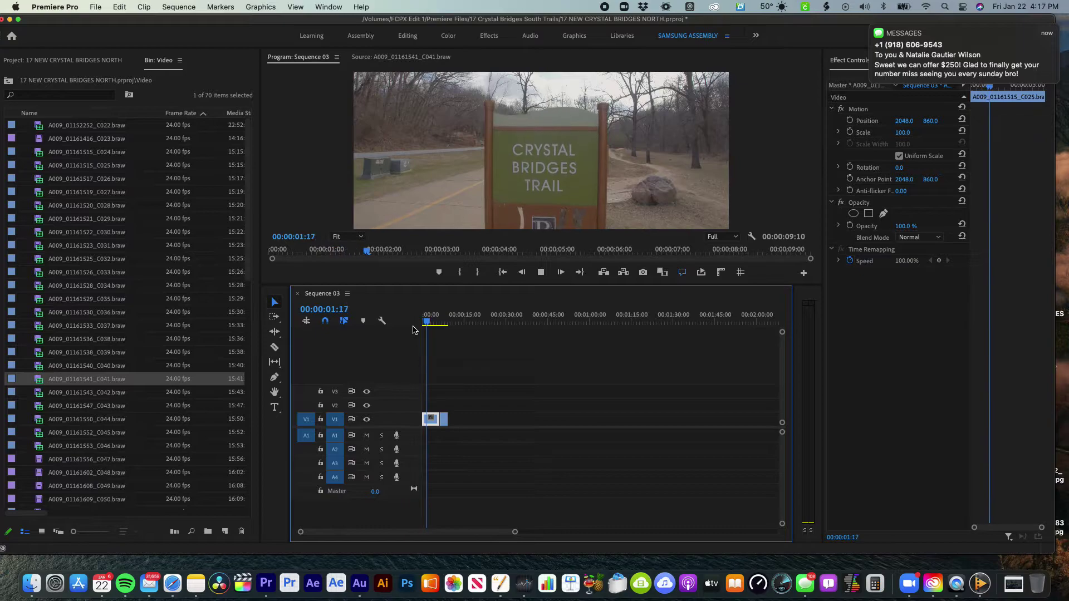
left_click(434, 323)
key("space")
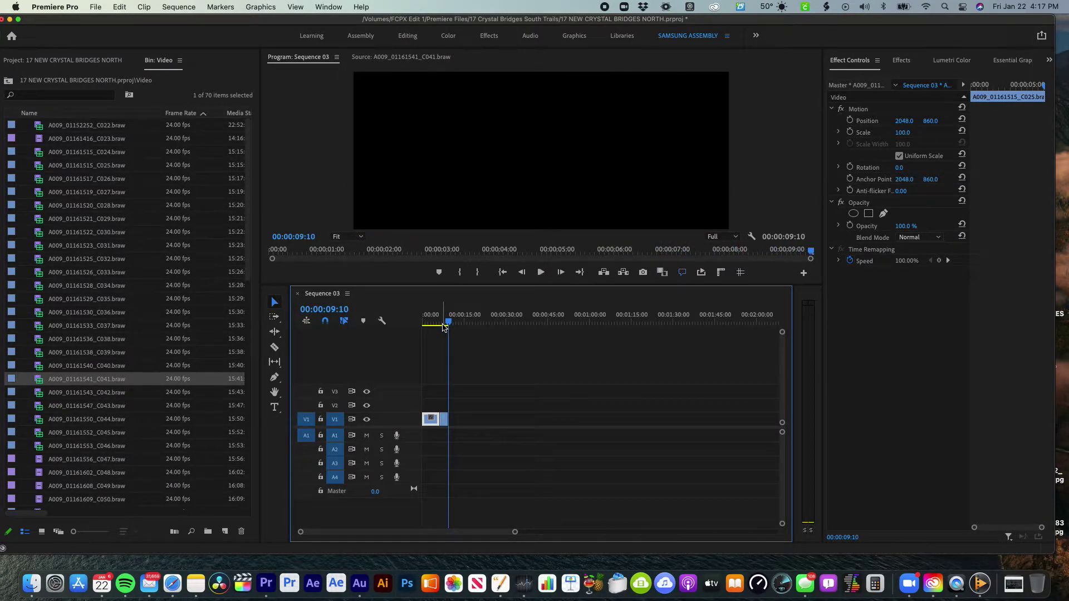
Review A009_01161543_C042.braw by scrubbing through it as source, and open A009_01161547_C043.braw for inspection
left_click(35, 392)
double_click(35, 392)
left_click_drag(382, 258, 538, 255)
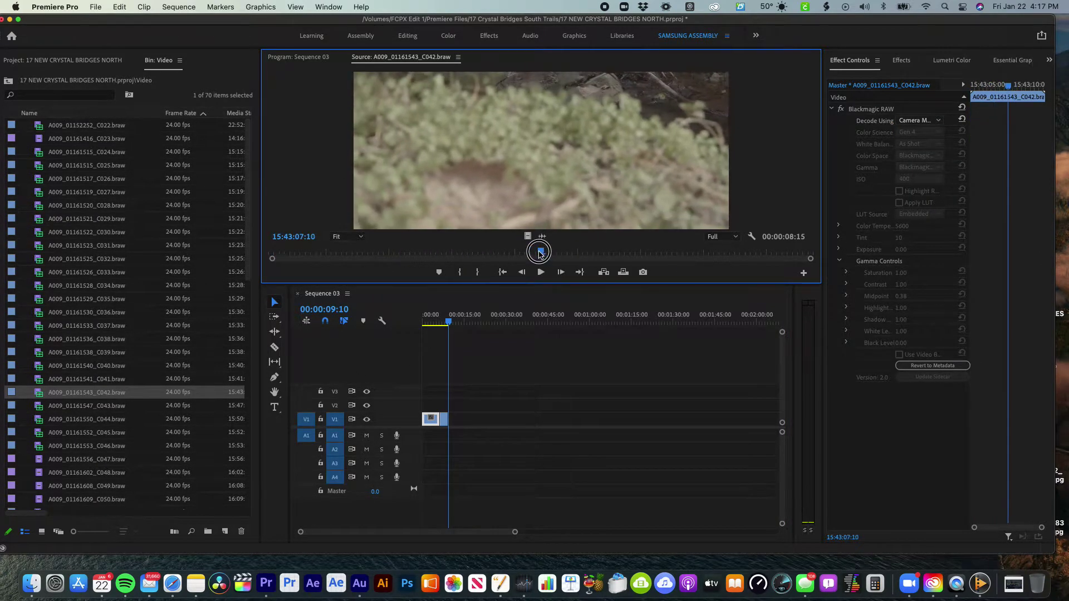
left_click(37, 406)
double_click(37, 406)
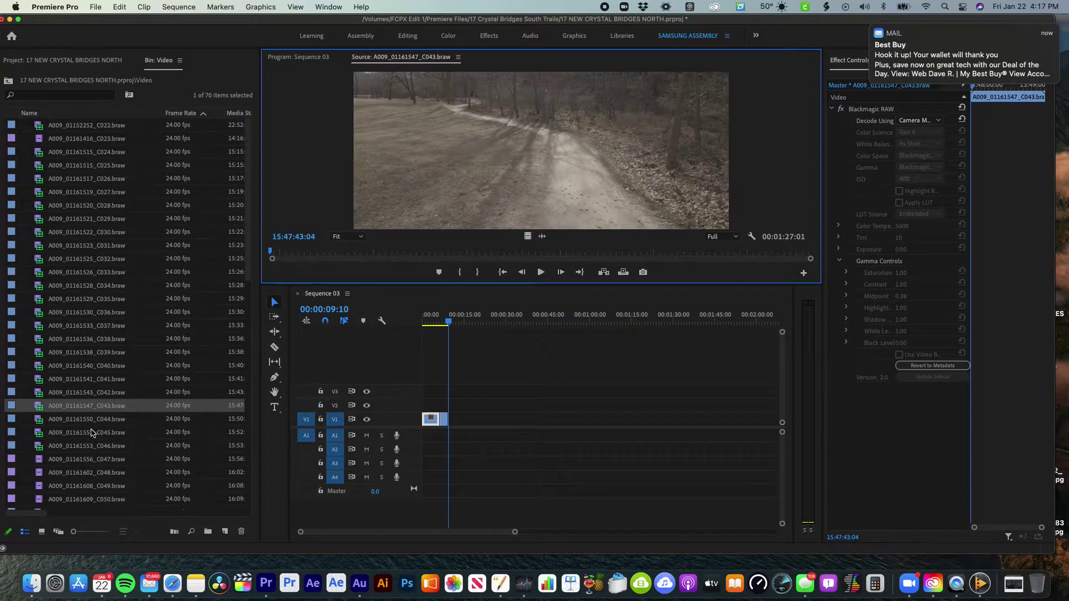
Open the turtle clip A009_01161550_C044.braw as source and mark a range of about 9 seconds with in and out points
double_click(39, 421)
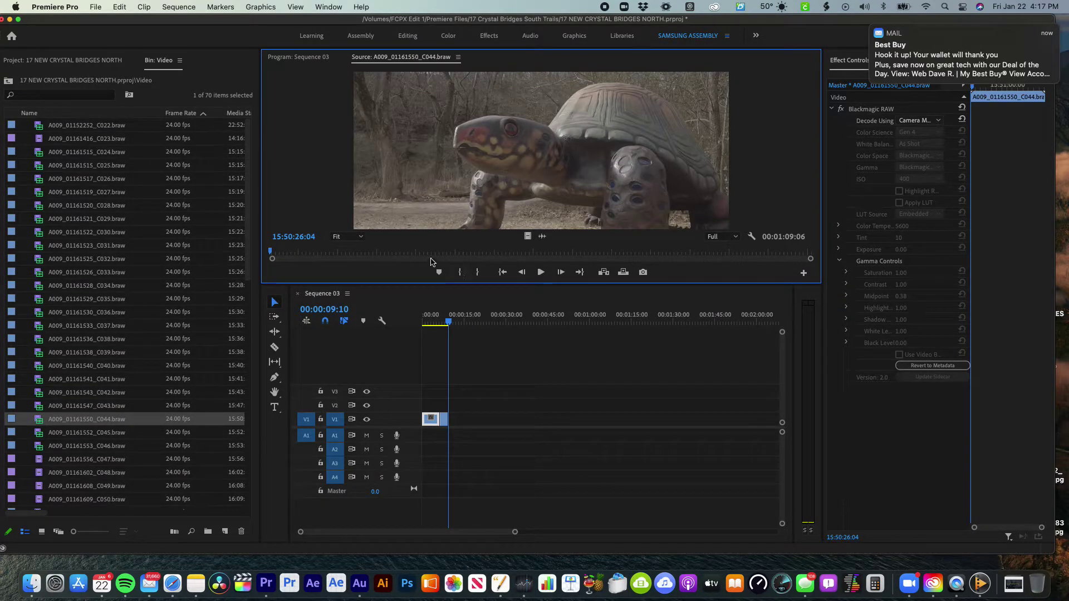
left_click_drag(401, 254, 357, 256)
key("space")
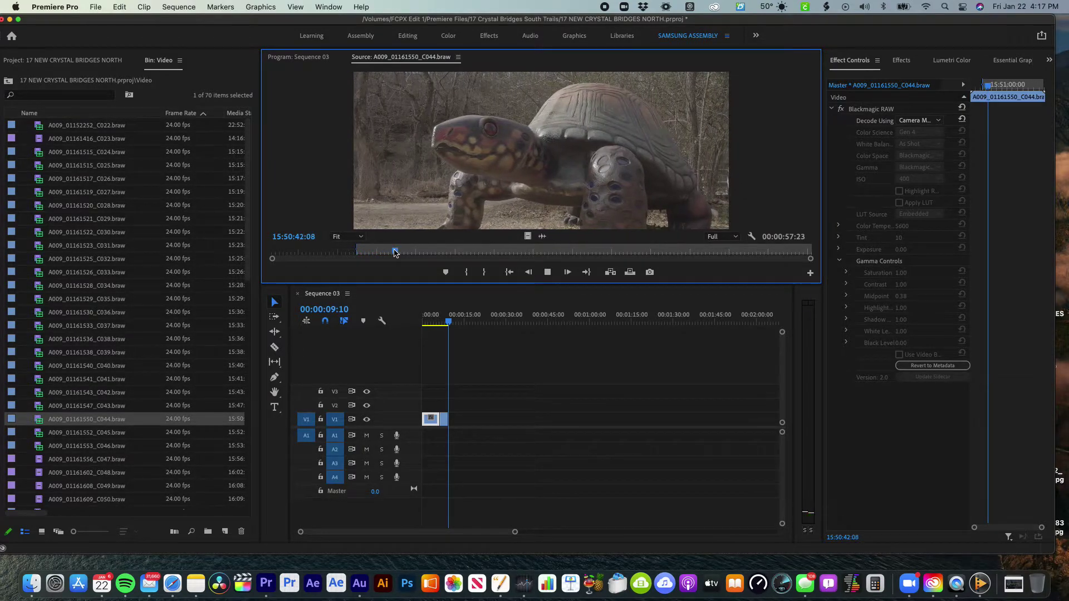
key("o")
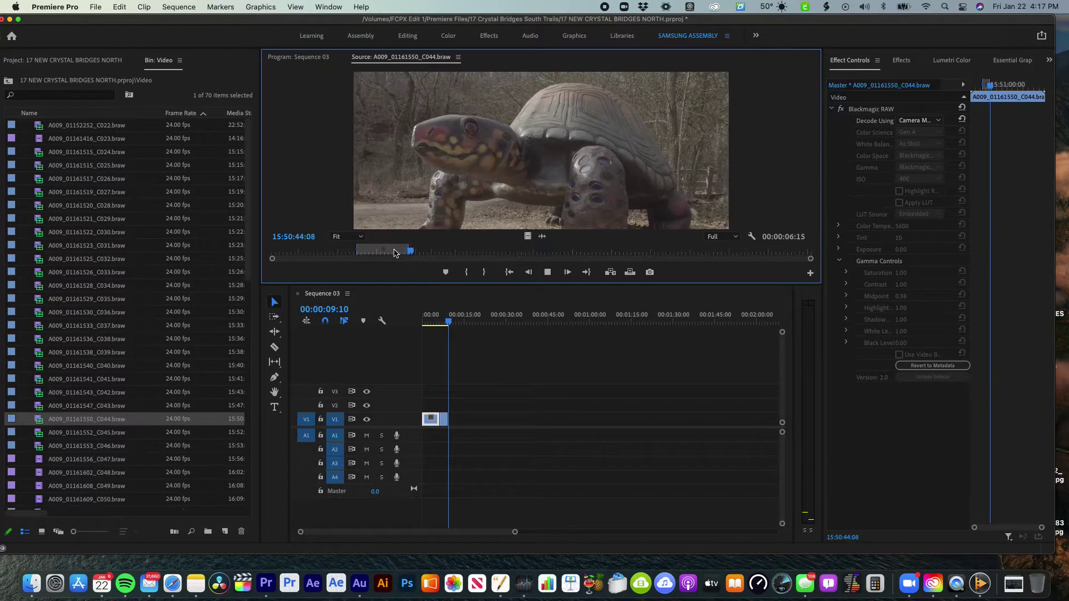
key("space")
key("o")
Place only the video of the marked C044 range directly after the C041 clip on track V1 and preview it
left_click(527, 237)
left_click_drag(528, 237, 453, 420)
left_click(457, 322)
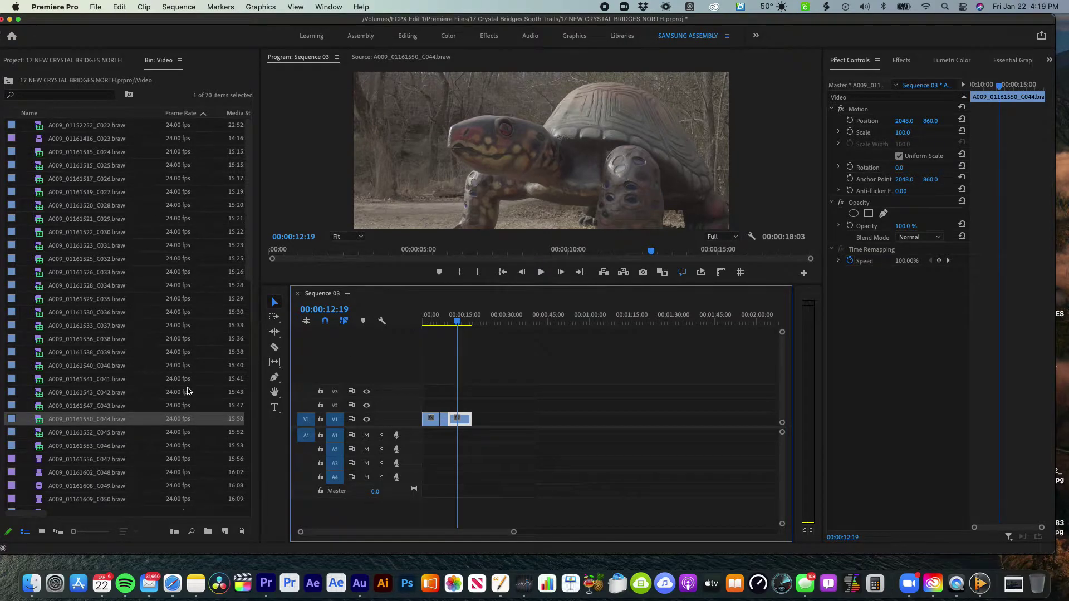
Check A009_01161552_C045.braw, open A009_01161553_C046.braw as source and mark a range of 00:00:12:11 on the insect sculpture
double_click(38, 434)
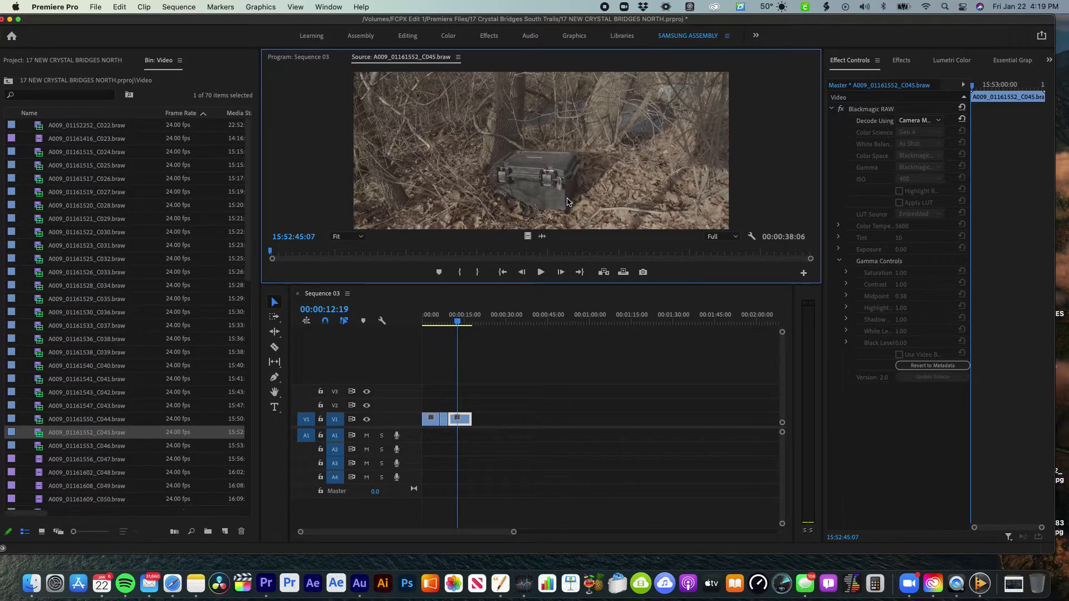
left_click(39, 448)
left_click_drag(354, 252, 560, 253)
key("i")
key("o")
key("space")
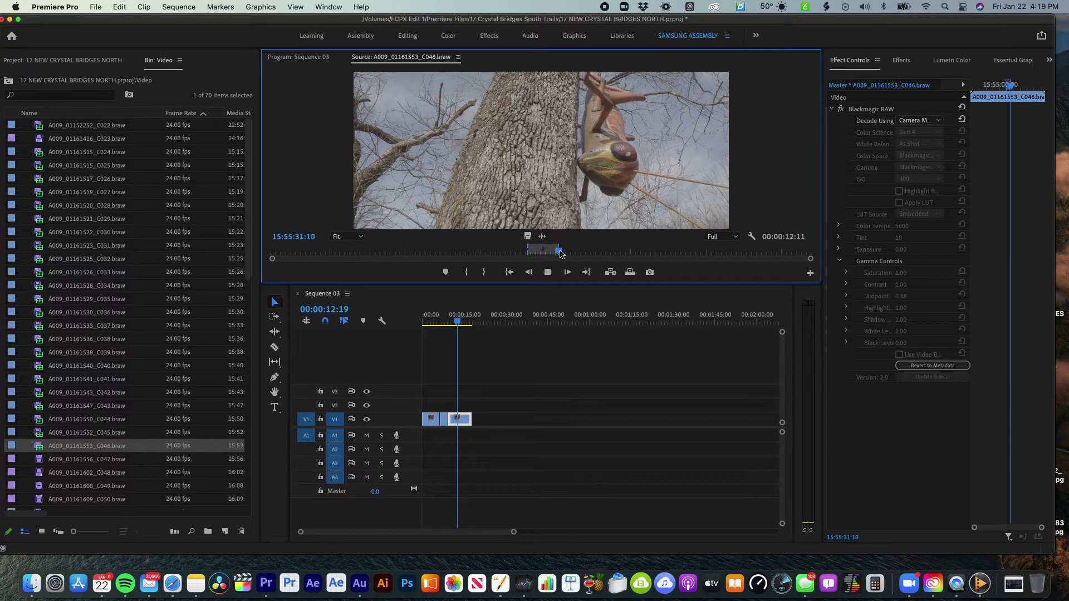
Place only the video of the marked C046 range directly after the C044 clip on track V1 and play it
left_click_drag(529, 237, 475, 422)
left_click(478, 319)
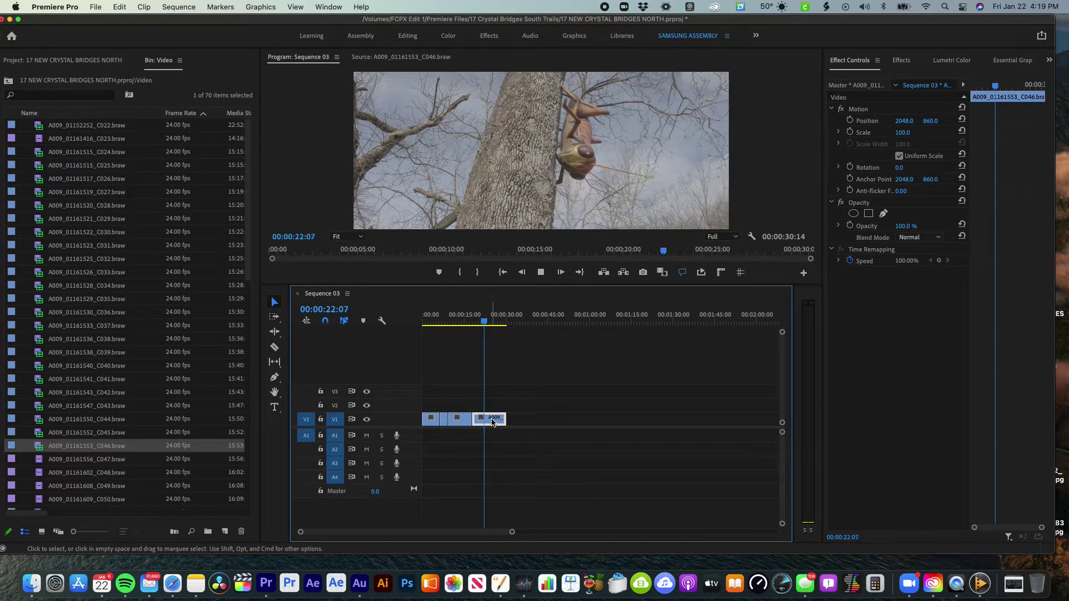
key("space")
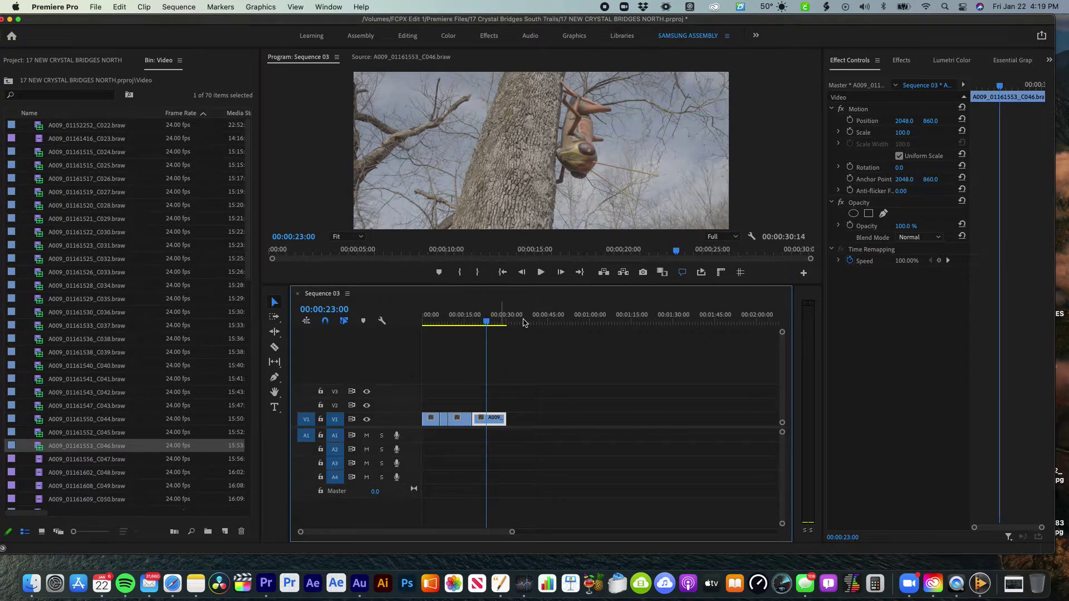
In the C046 master clip's Blackmagic RAW settings, decode using Clip, apply the LUT and set the color science to Gen 5
left_click(865, 87)
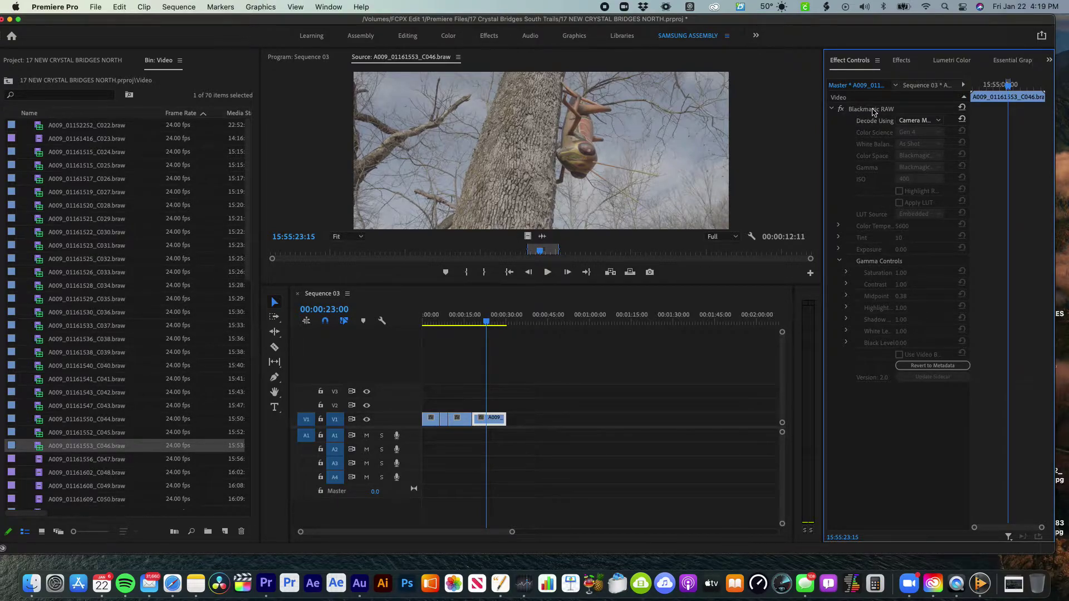
left_click(915, 122)
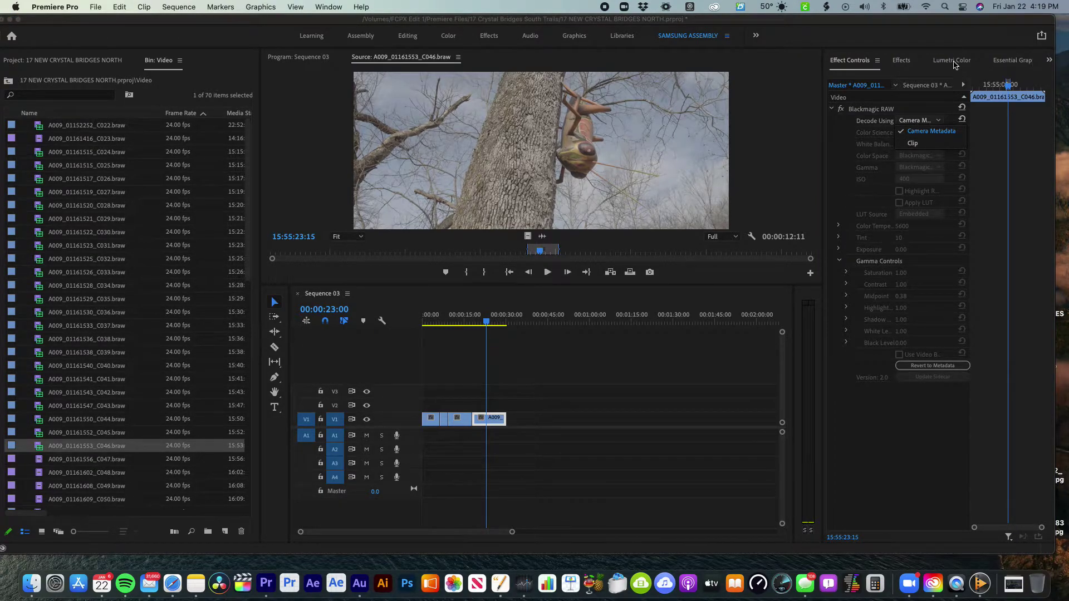
left_click(913, 144)
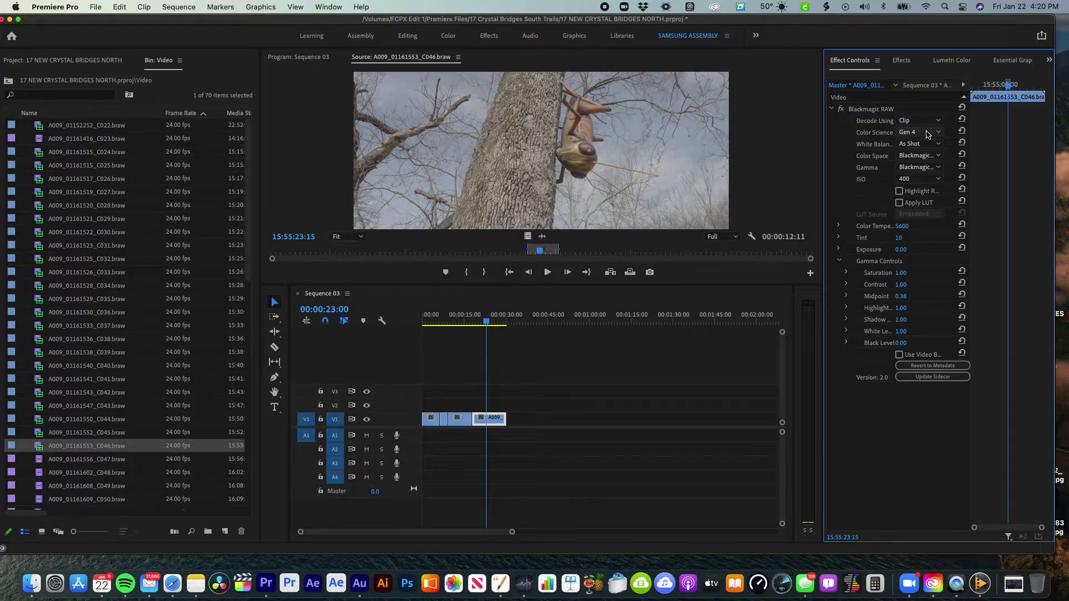
left_click(899, 203)
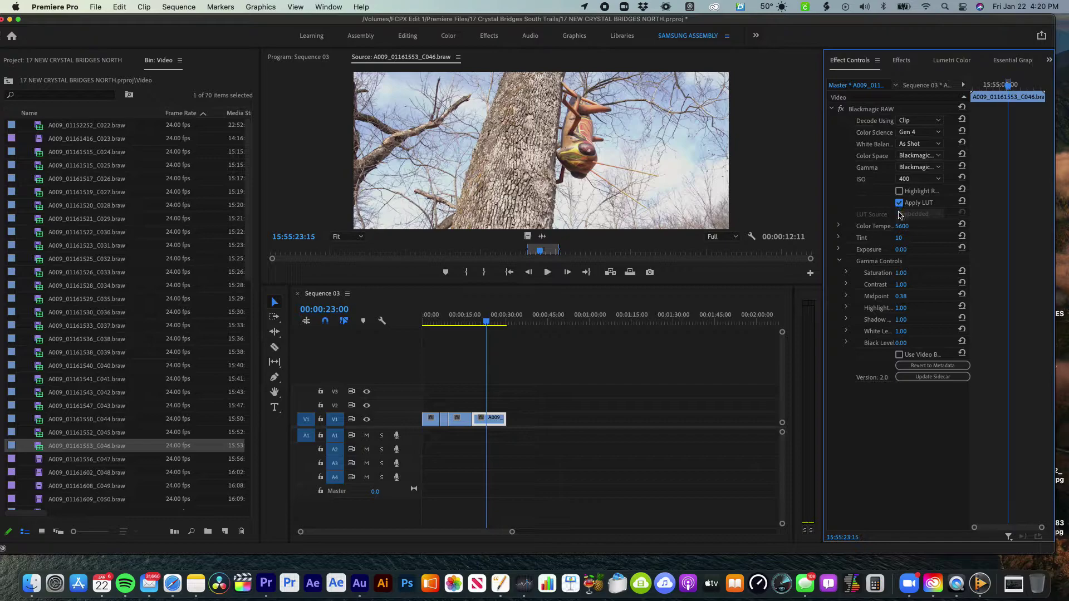
left_click(929, 133)
left_click(927, 155)
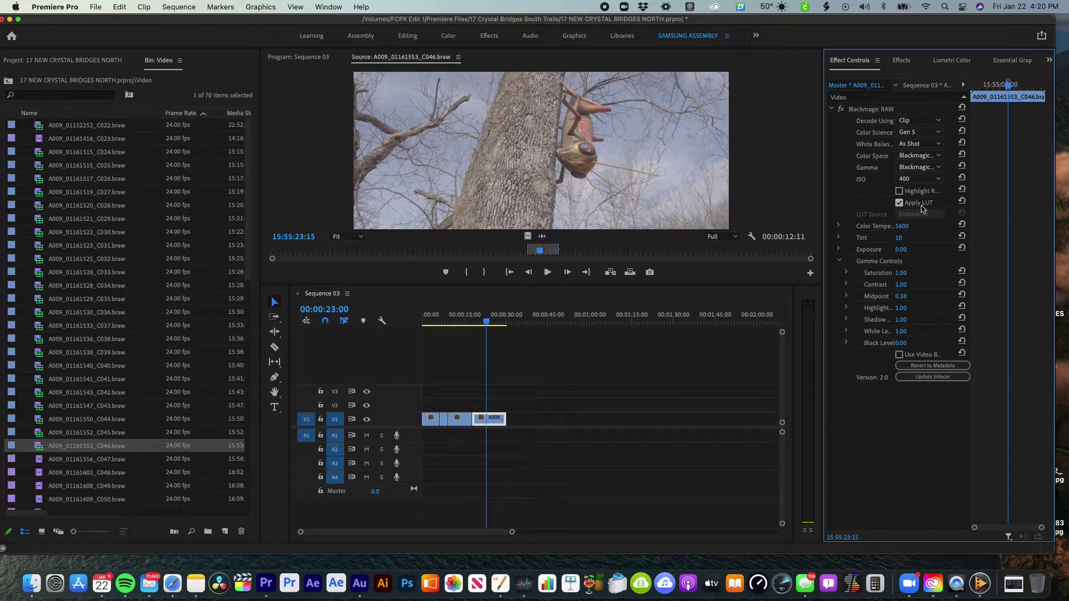
Try ISO 200 and 100 on the C046 master clip and settle on ISO 320
left_click(917, 179)
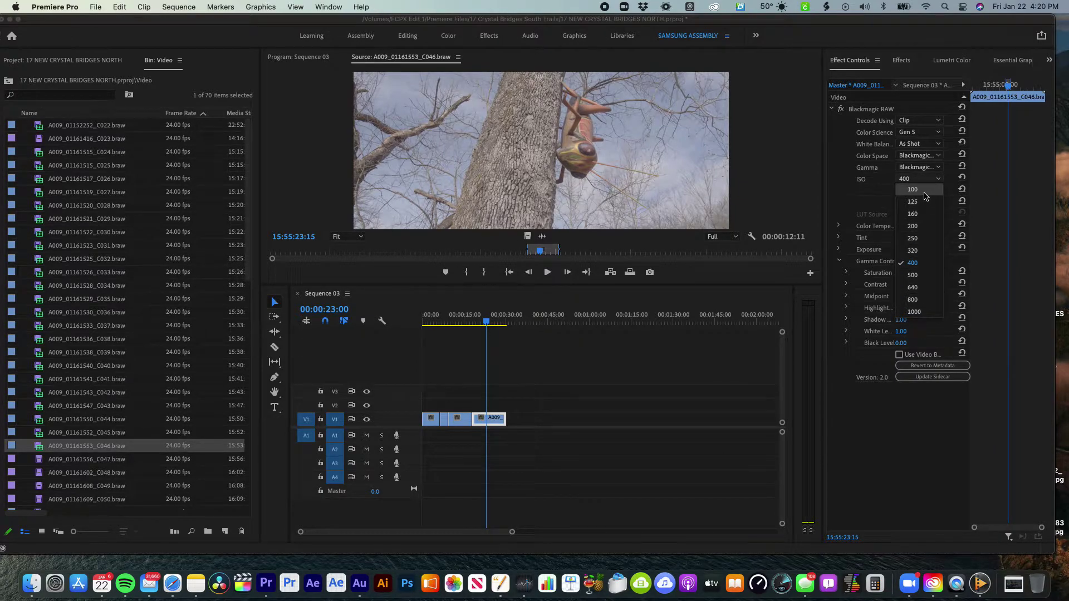
left_click(920, 228)
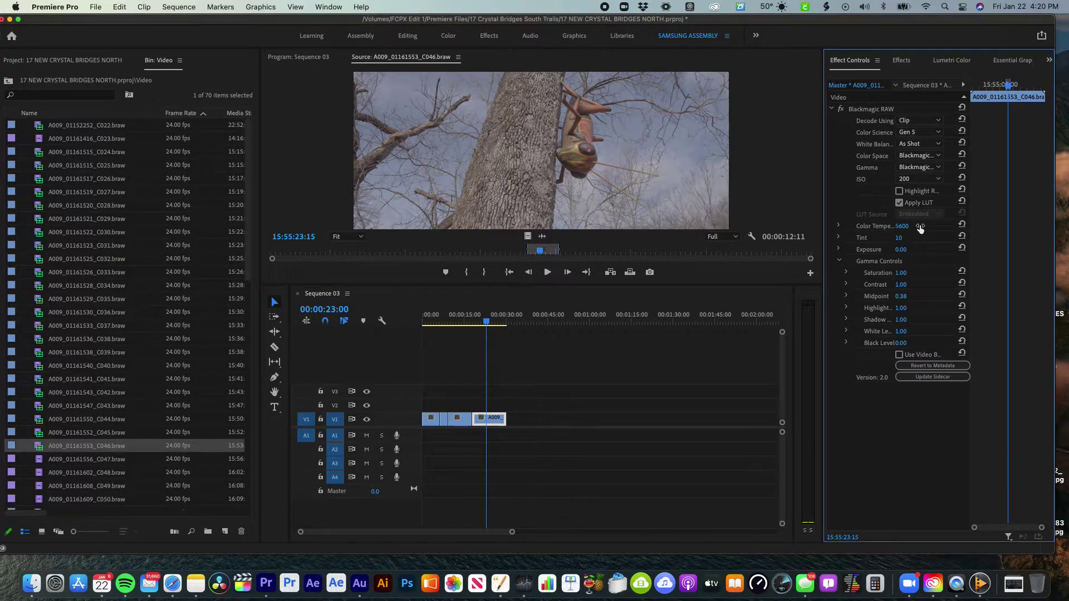
left_click(924, 180)
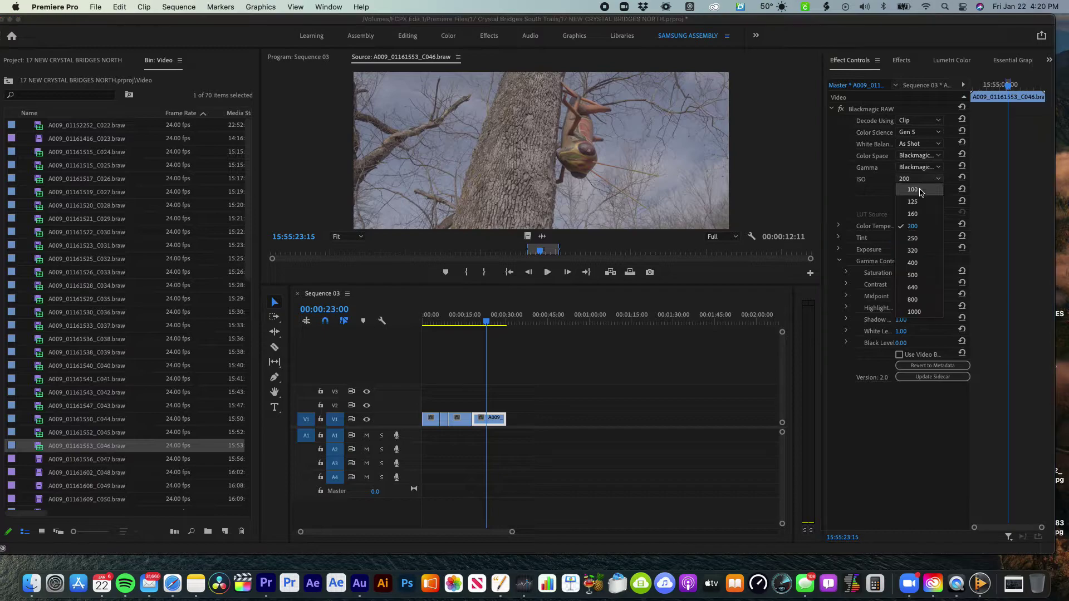
left_click(921, 192)
left_click(921, 179)
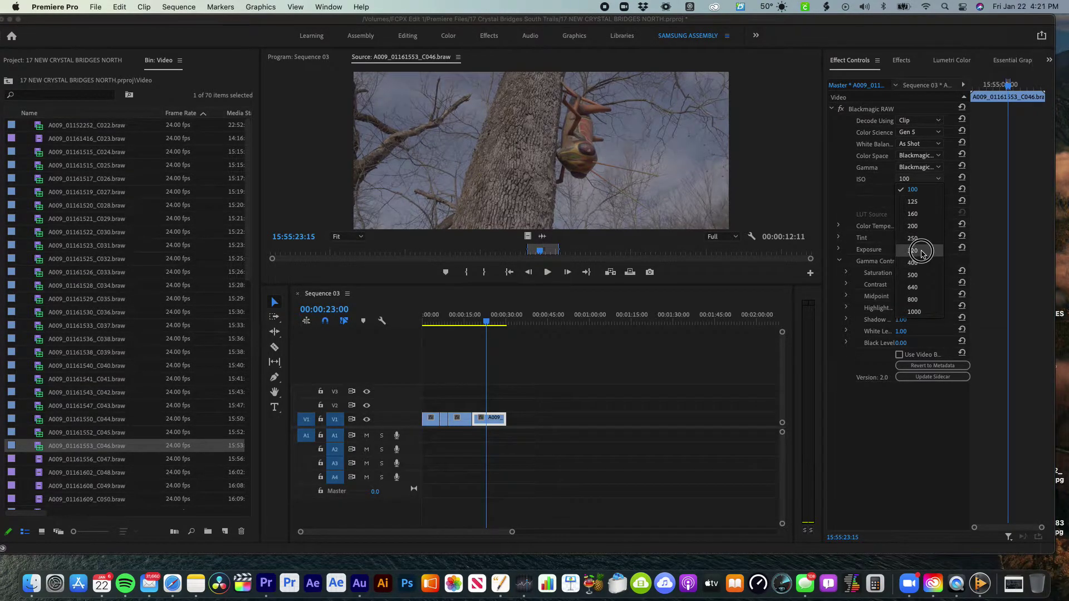
left_click(920, 251)
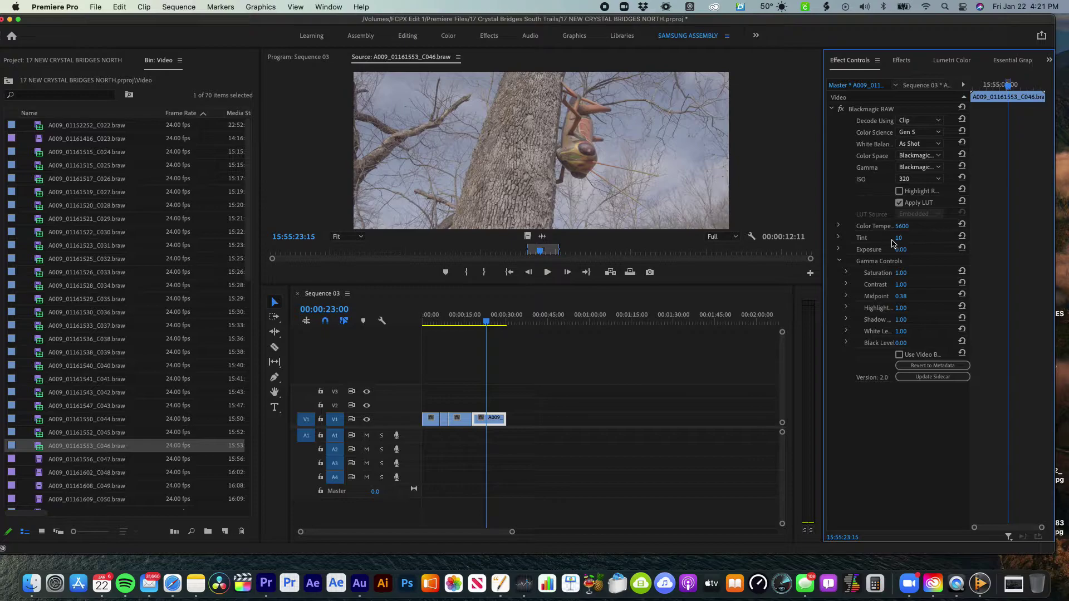
Set the C046 master clip's tint to 0 and saturation to about 1.73, and compare the image with and without the LUT
left_click(838, 238)
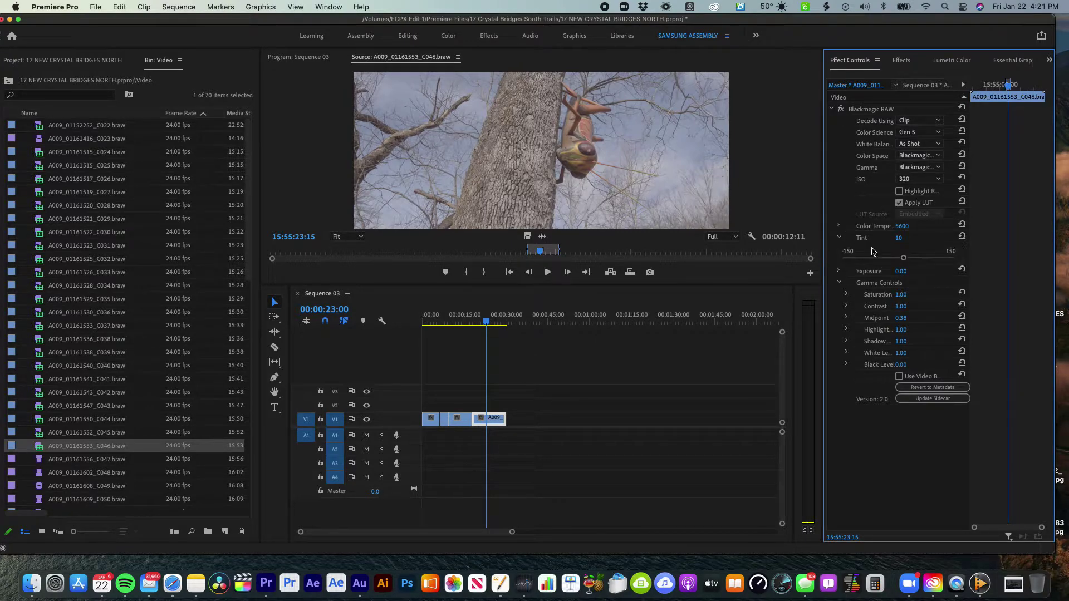
left_click(898, 238)
type("0")
key("Return")
left_click(846, 295)
left_click_drag(877, 317, 894, 318)
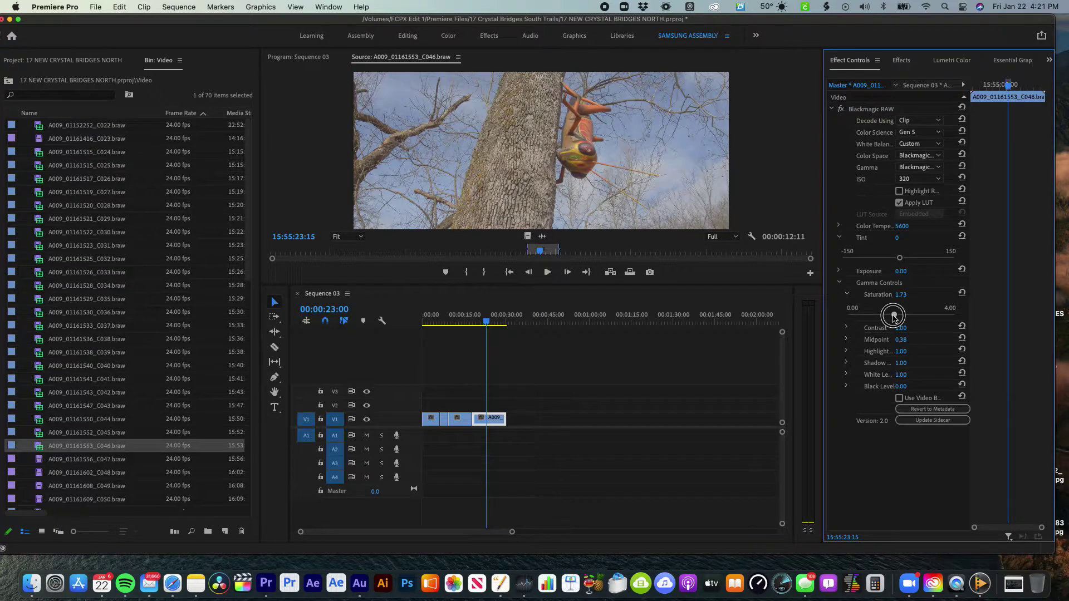
left_click(899, 203)
left_click(900, 203)
Fine-tune the C046 gamma controls: black level about -0.05, with white level and shadow both about 0.97
left_click(847, 386)
left_click_drag(901, 407, 898, 408)
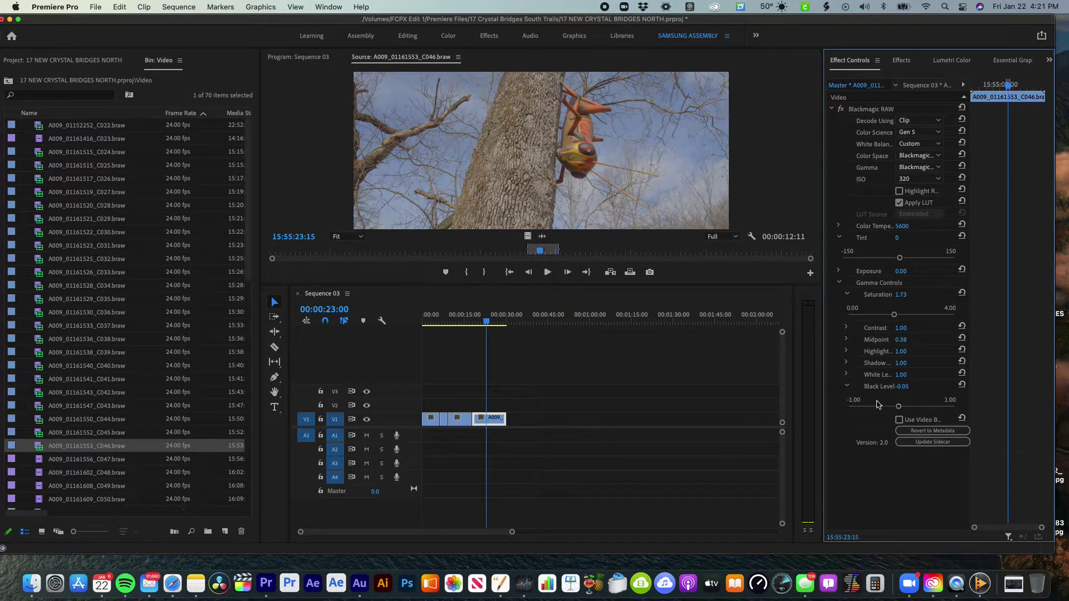
left_click(846, 375)
left_click_drag(903, 396, 900, 396)
left_click(846, 363)
mouse_move(902, 384)
left_mouse_down()
mouse_move(917, 385)
mouse_move(881, 385)
mouse_move(899, 386)
left_mouse_up()
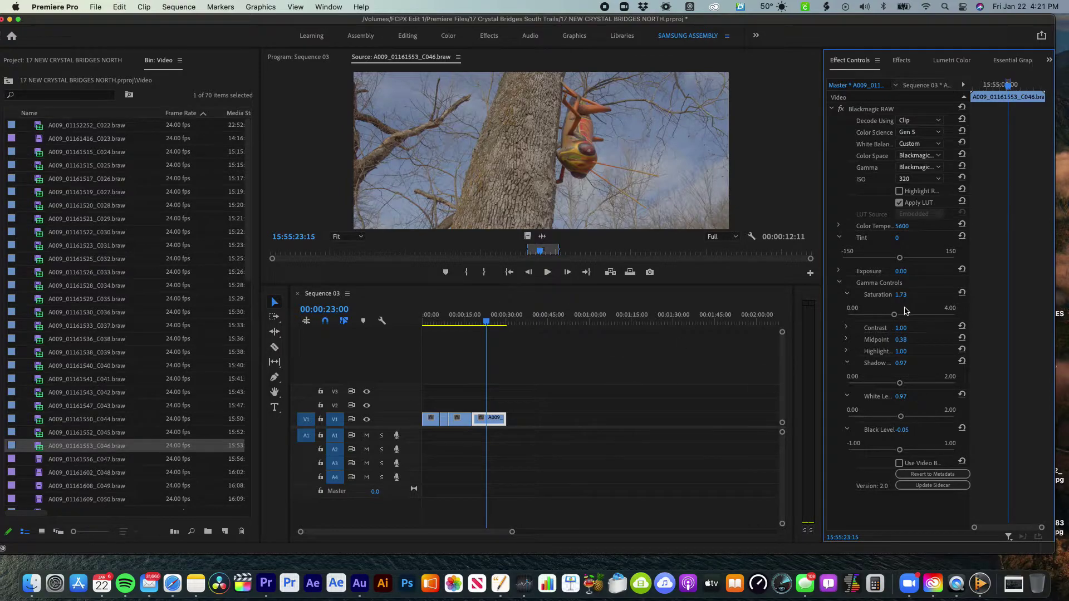
left_click_drag(895, 317, 894, 319)
key("Left")
Add a Lumetri vignette with an amount of -0.2 to the C046 master clip
left_click(951, 65)
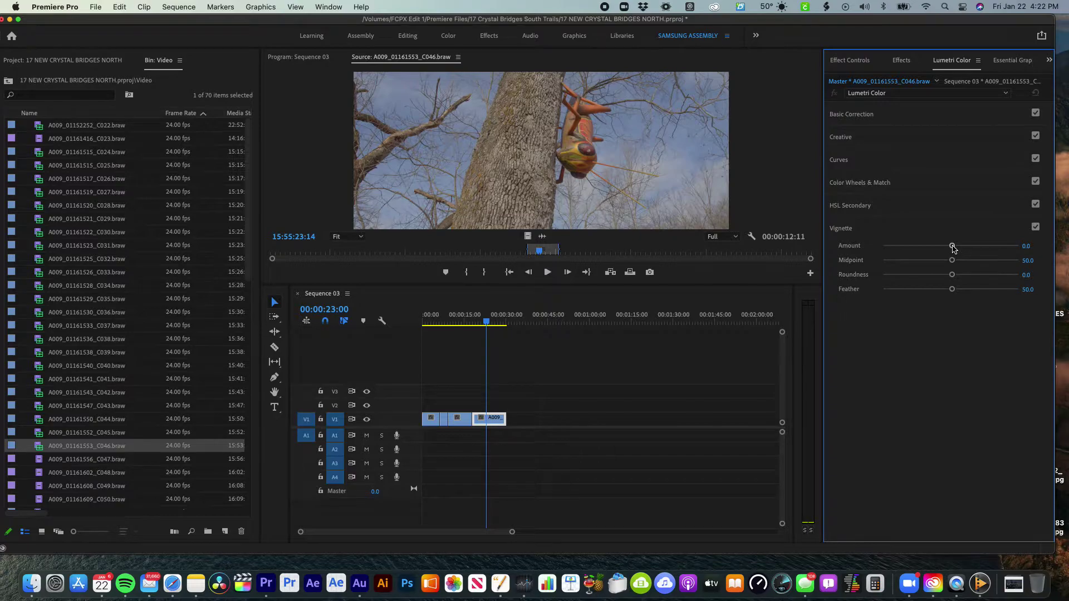
left_click(952, 247)
mouse_move(951, 248)
left_mouse_down()
mouse_move(1012, 247)
mouse_move(945, 248)
left_mouse_up()
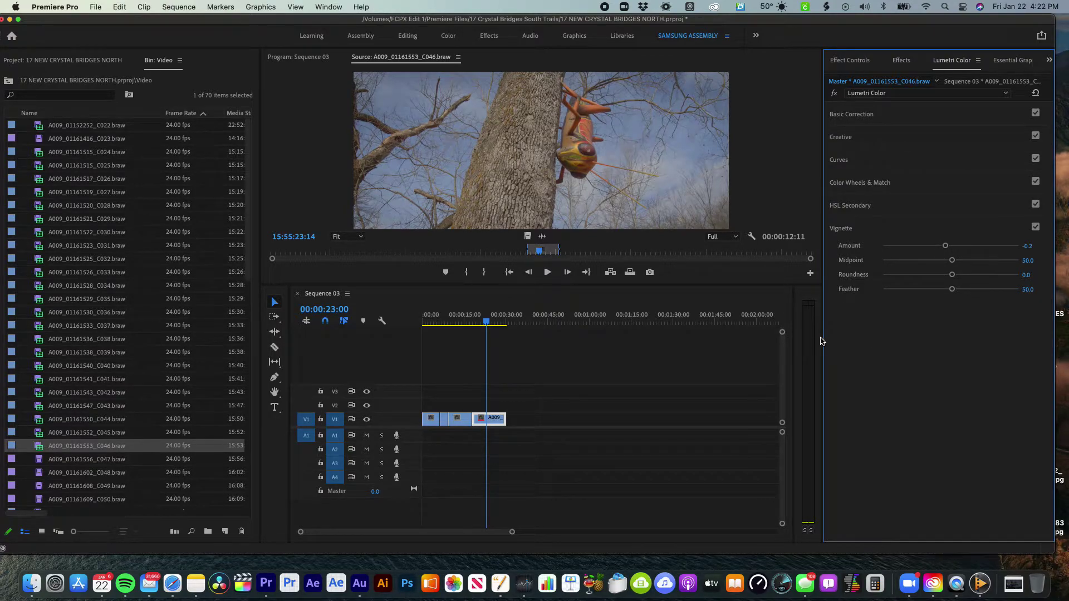
Play the graded C046 clip in Sequence 03 to review the grade
left_click_drag(486, 321, 482, 323)
key("space")
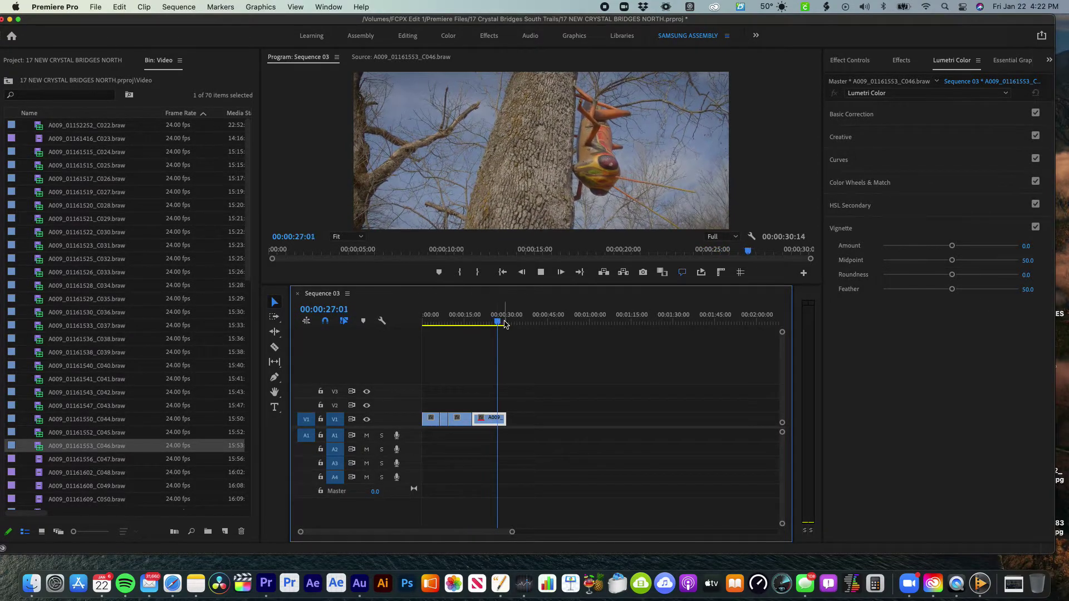
key("space")
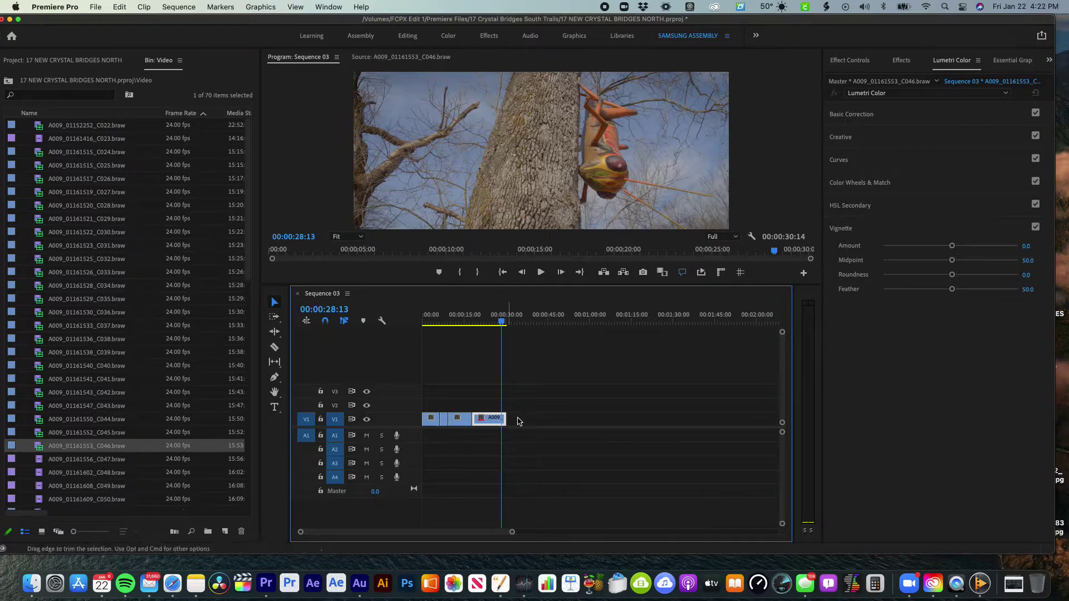
scroll(514, 420, "right", 3)
scroll(527, 419, "left", 2)
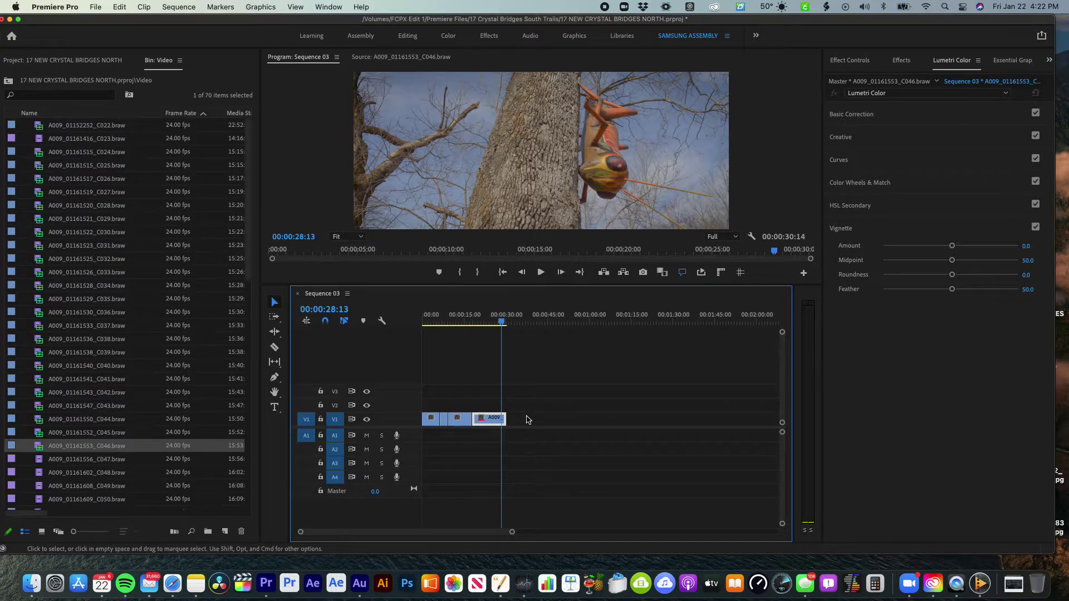
Open the recent project 17 Crystal Bridges South Trails.prproj and move its sequence's playhead to the title at 00:00:09:18
left_click(100, 10)
mouse_move(102, 75)
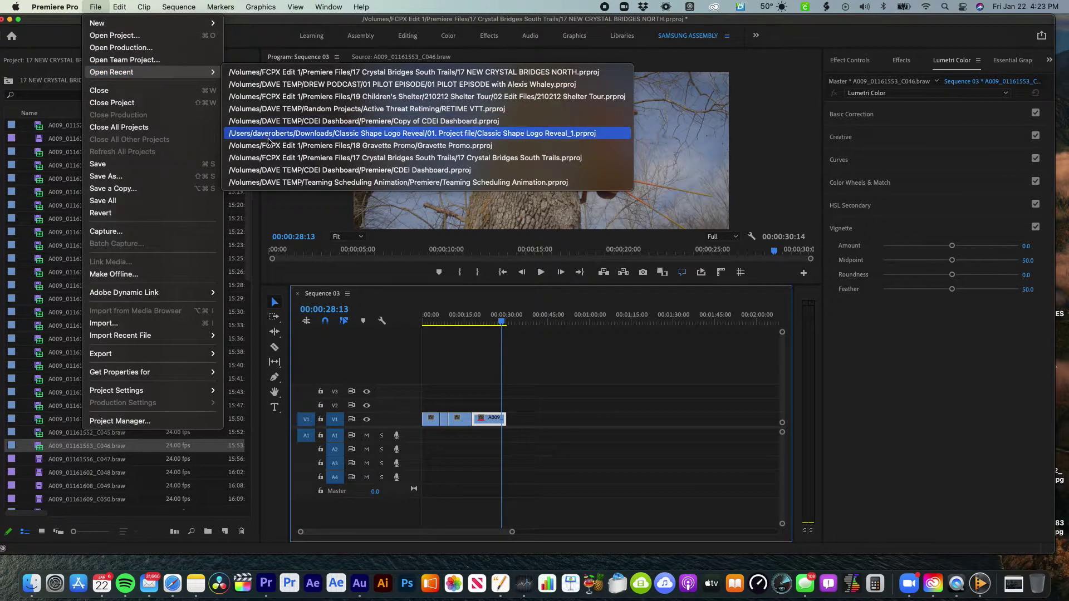
left_click(280, 157)
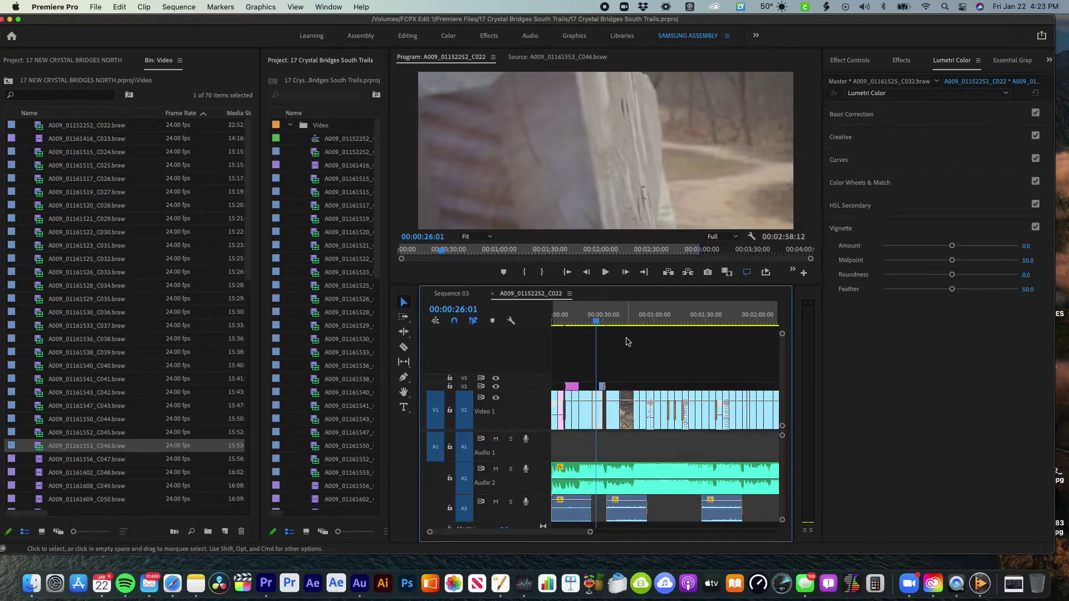
left_click_drag(596, 321, 568, 324)
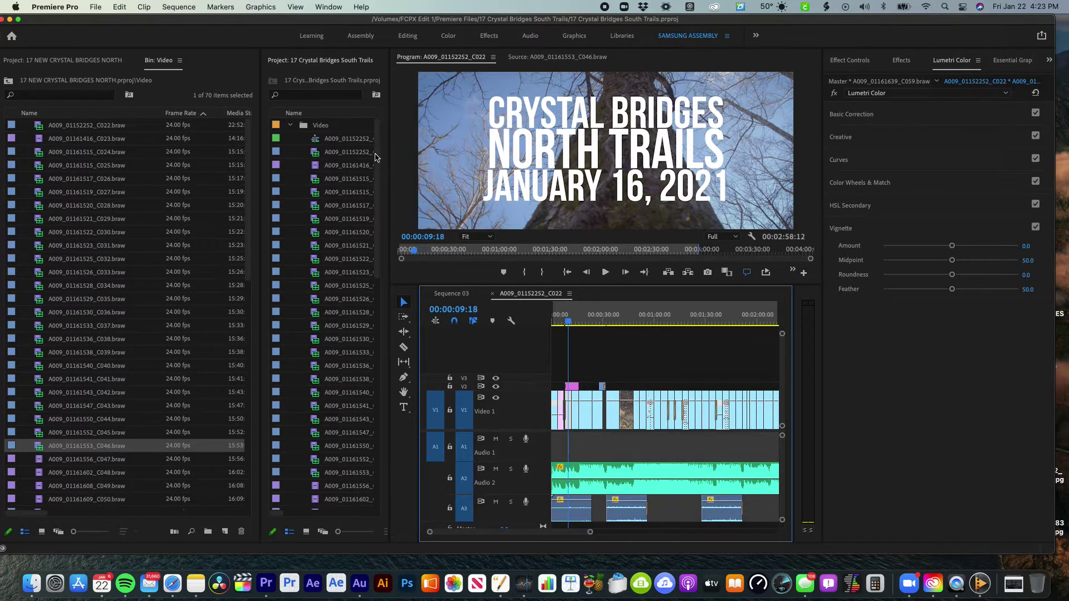
Group the 17 Crystal Bridges South Trails project panel with the other project panels and narrow that group to widen the timeline
left_click_drag(289, 60, 55, 61)
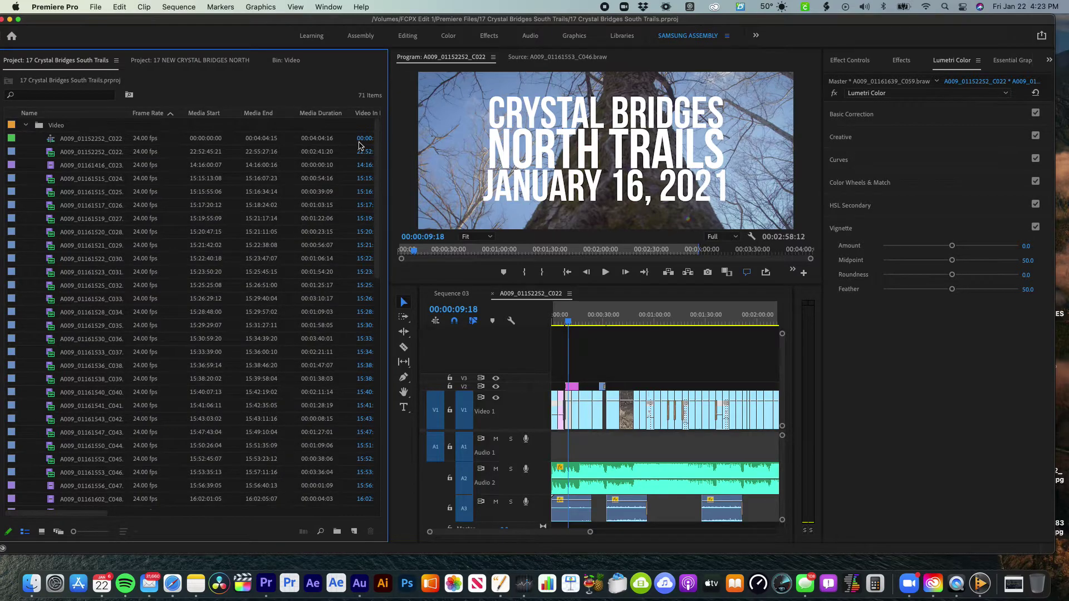
left_click_drag(389, 164, 194, 160)
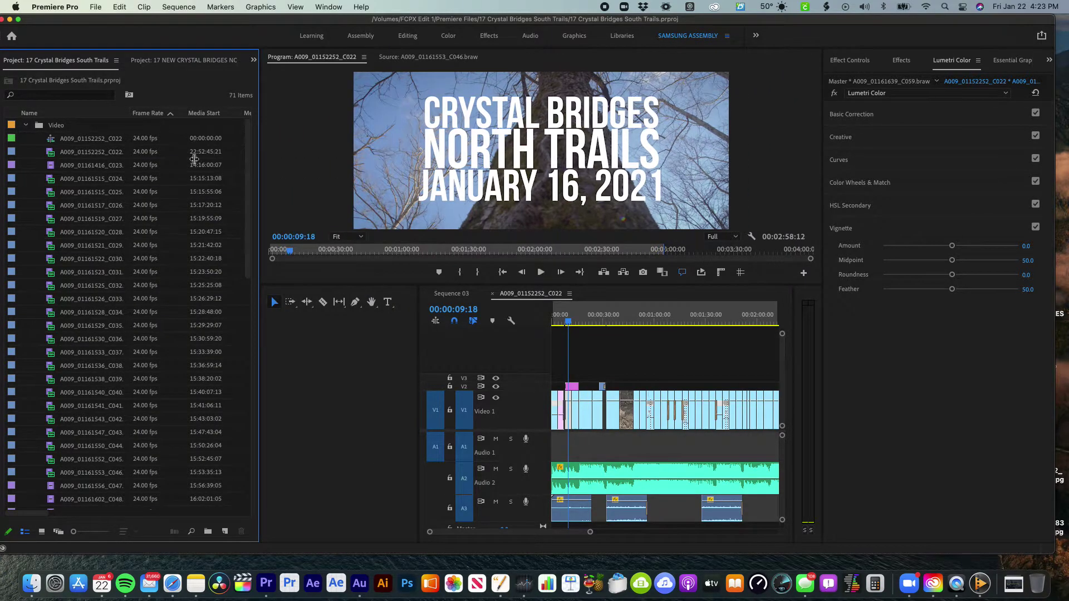
left_click_drag(417, 368, 191, 369)
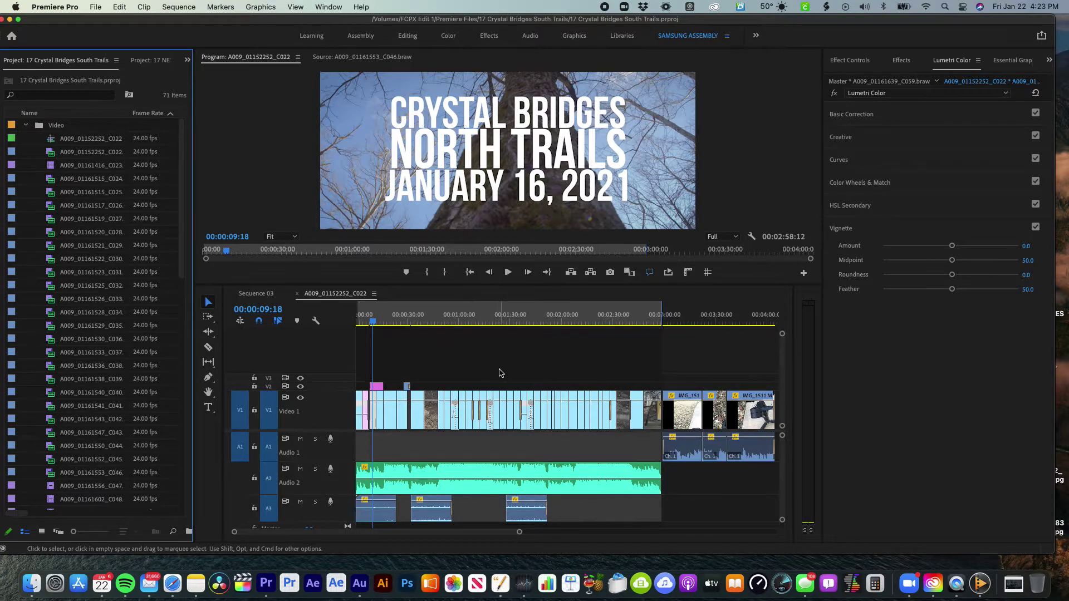
Scrub the sequence from the leafy branch shot at 00:00:48:10 back to the tree sculpture shot at 00:00:18:05, with the whole edit in view
left_click(439, 323)
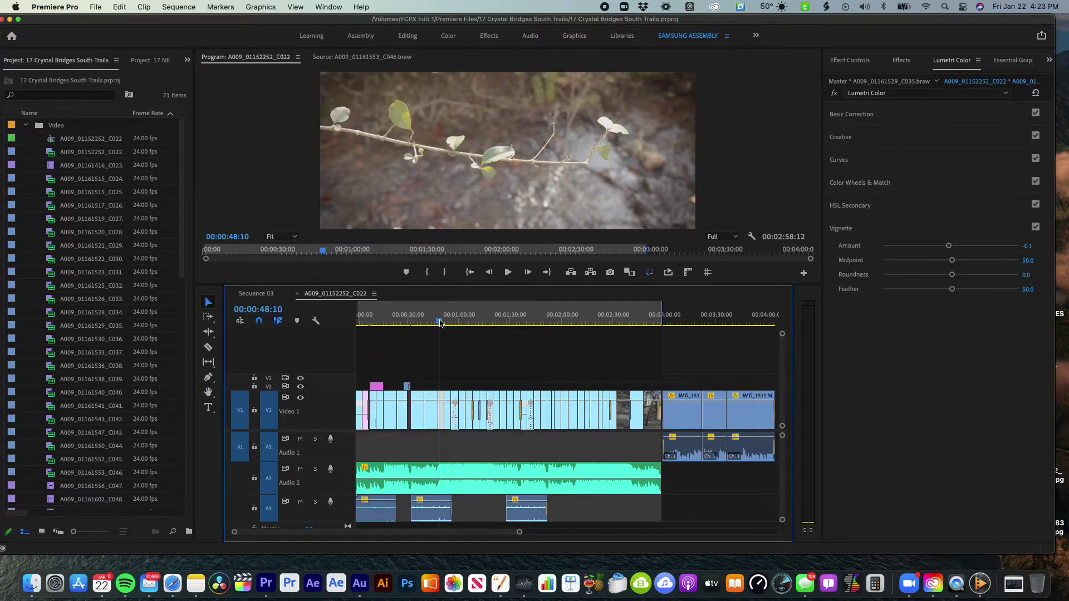
key("=")
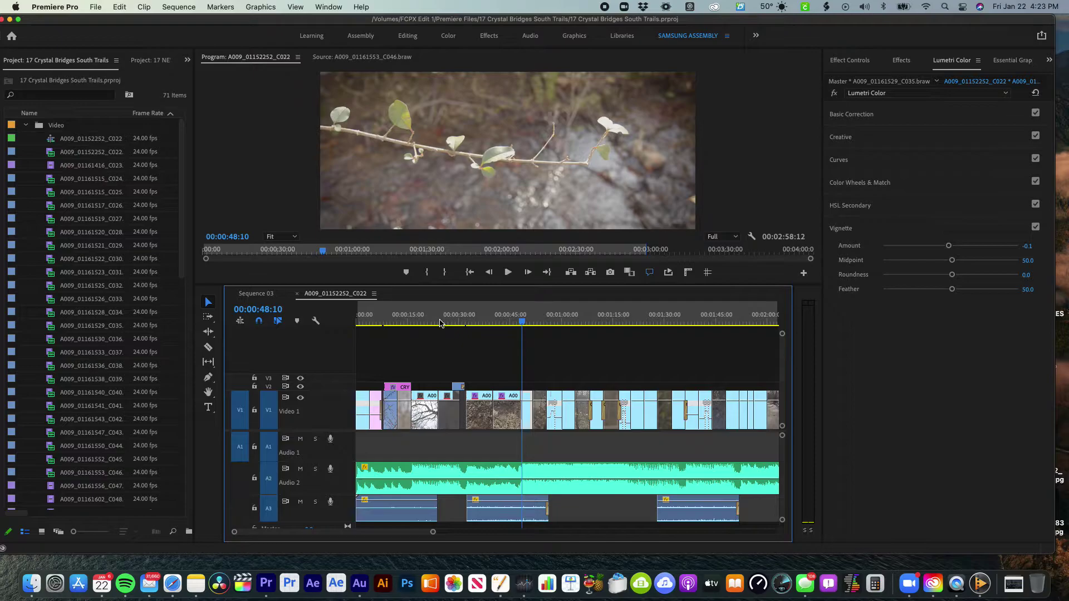
left_click(482, 323)
left_click_drag(482, 323, 420, 328)
key("minus")
key("minus")
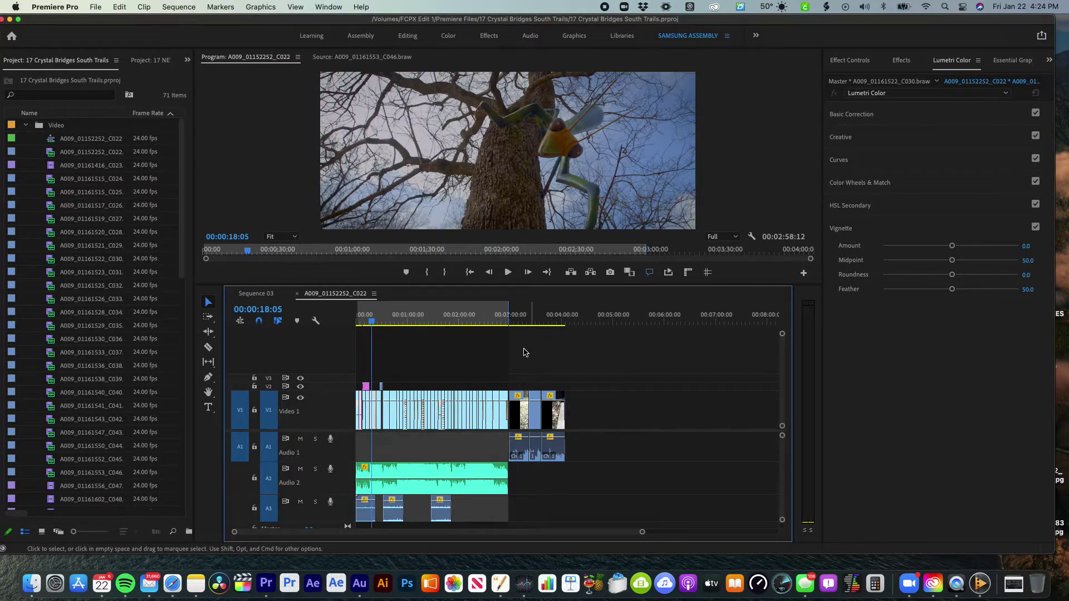
Look over the video and audio tracks, scrub through the IMG clips at the end of the sequence and return to 00:00:29:21
scroll(114, 230, "down", 3)
scroll(114, 230, "up", 3)
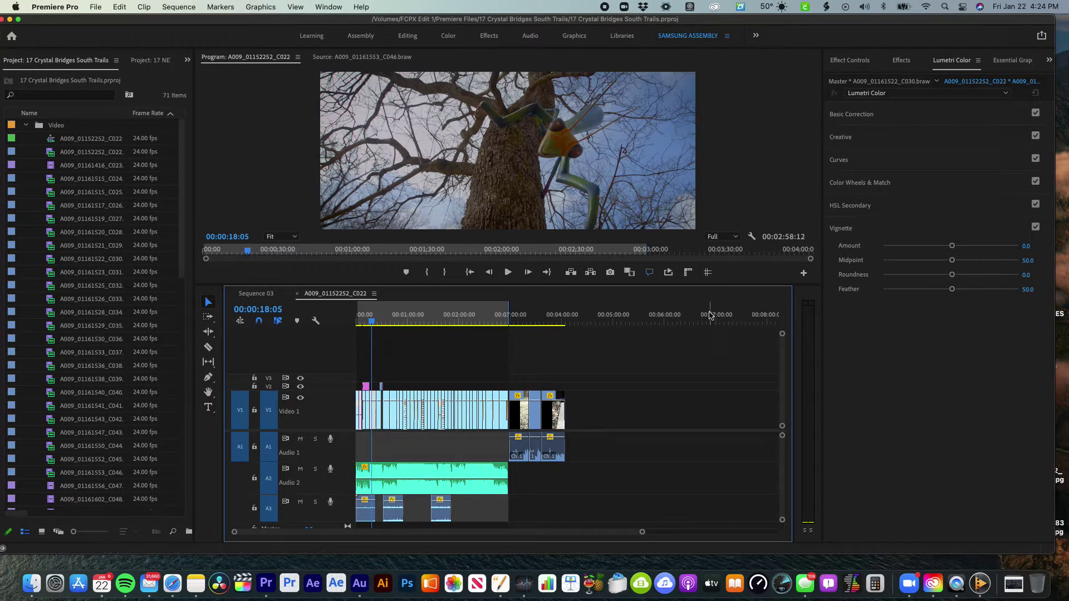
scroll(734, 447, "right", 3)
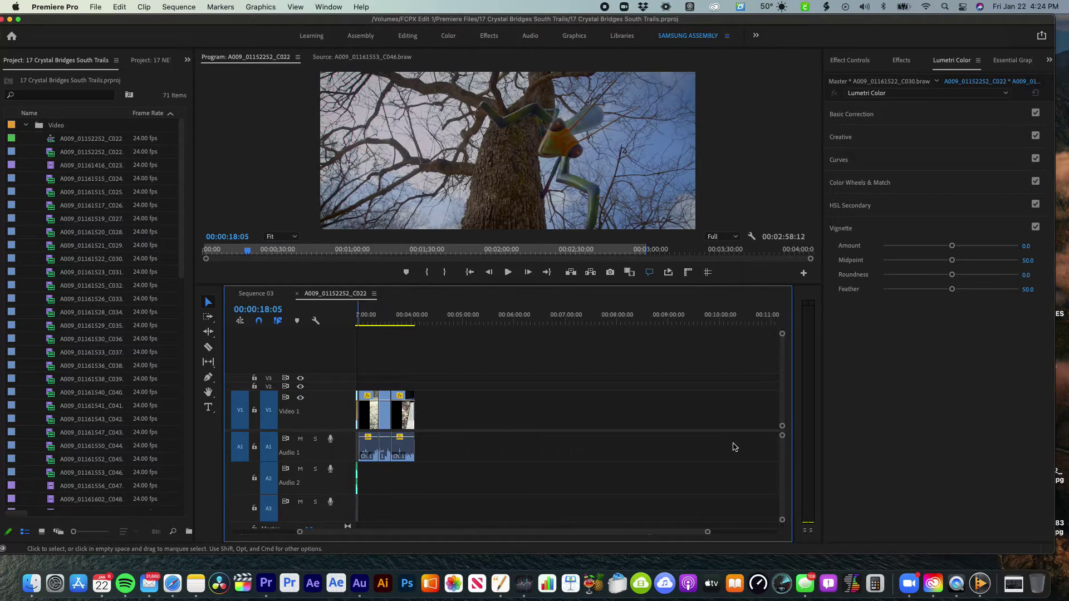
scroll(668, 395, "left", 3)
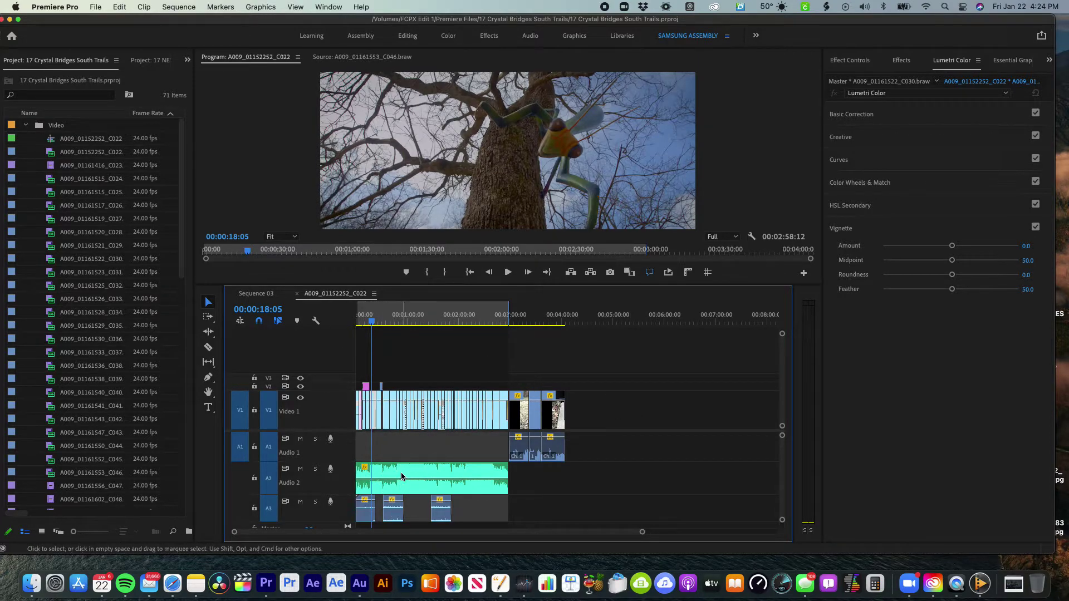
scroll(445, 448, "down", 3)
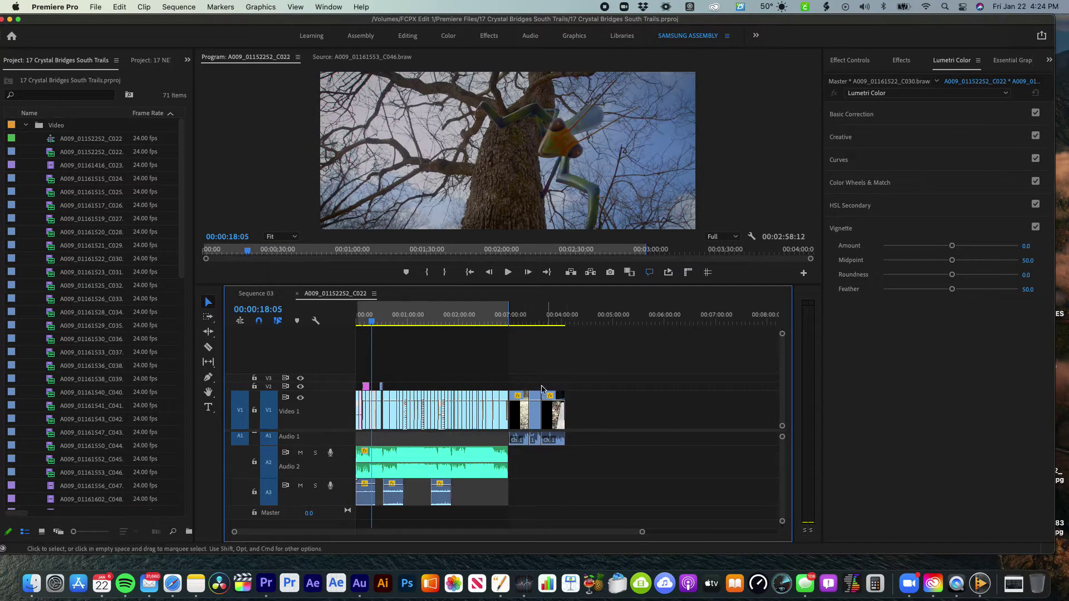
left_click_drag(515, 322, 558, 321)
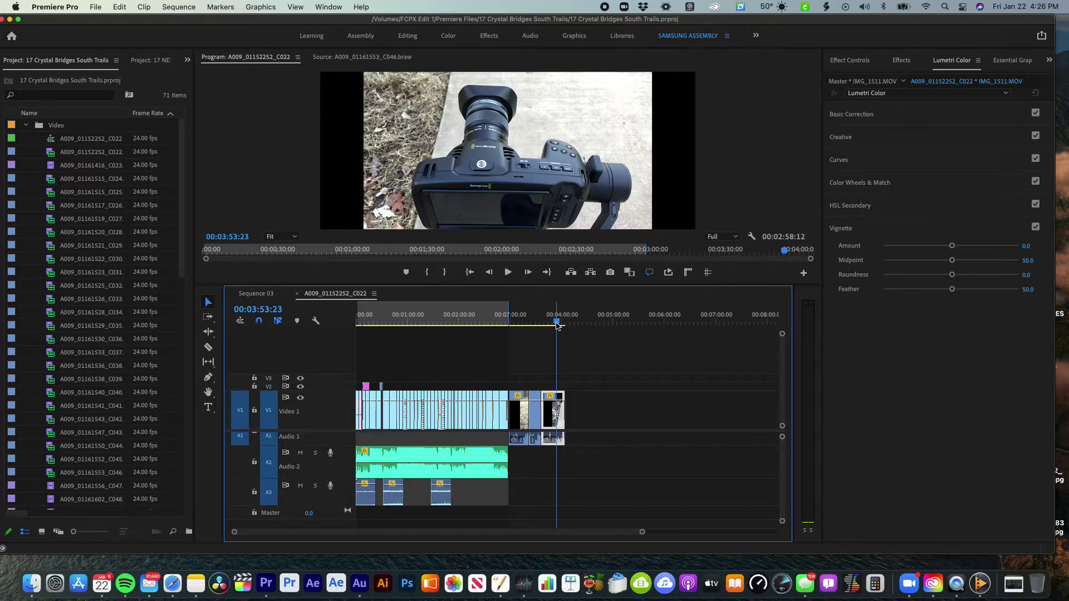
left_click_drag(555, 325, 380, 323)
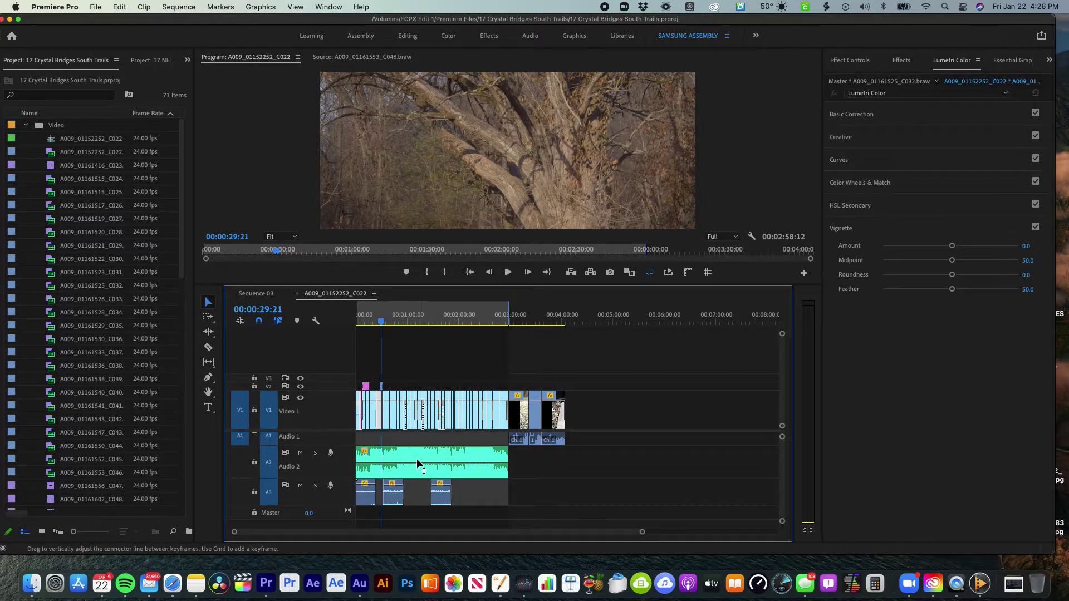
Solo the A3 audio track and play the sequence from 00:01:30:08 to hear its third audio clip
mouse_move(417, 459)
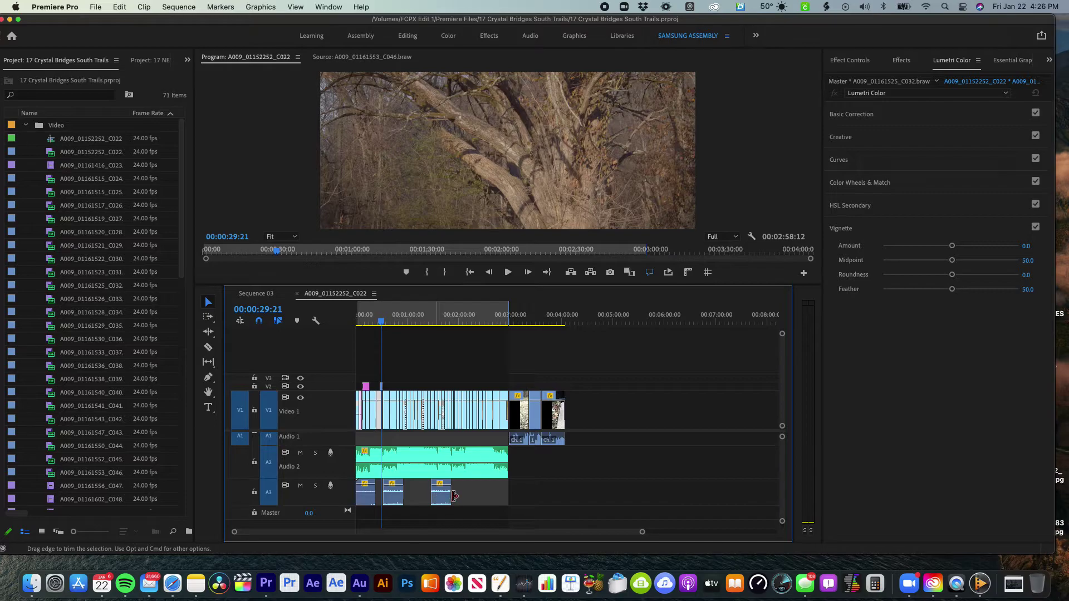
left_click(434, 322)
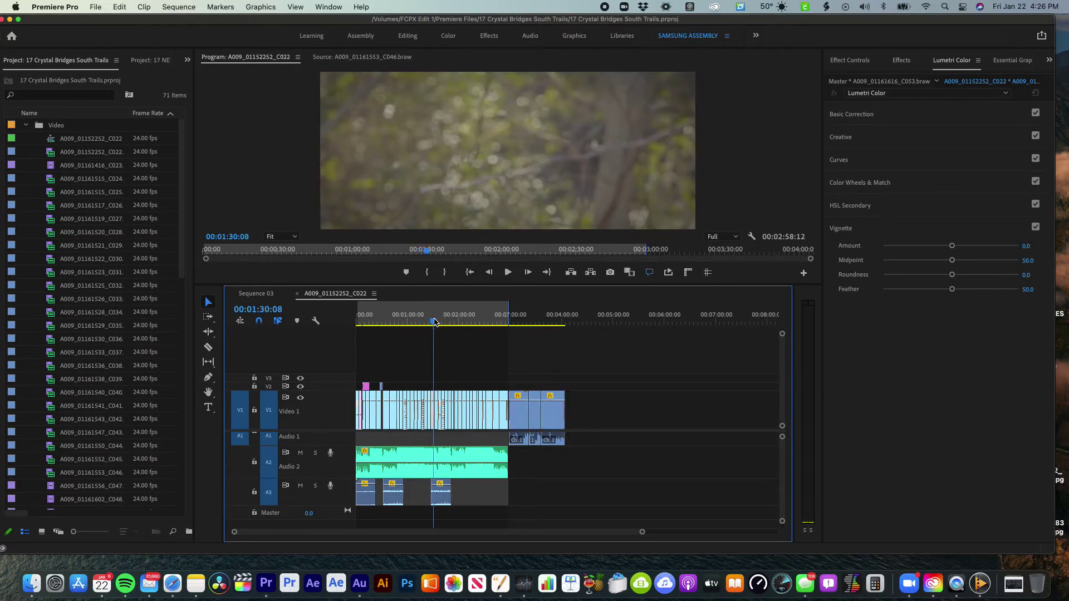
left_click(315, 486)
key("space")
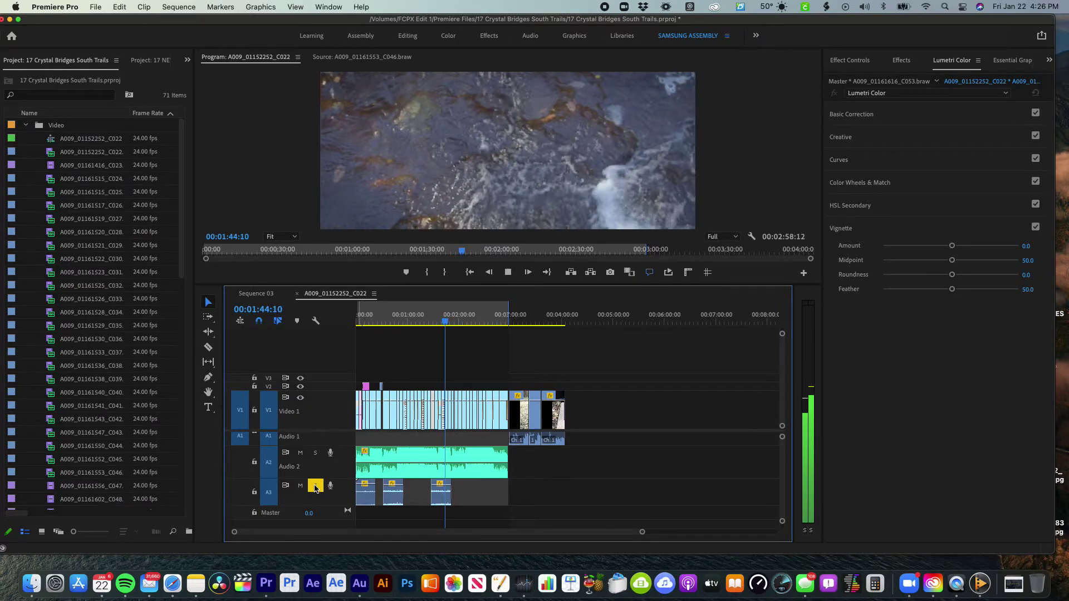
key("space")
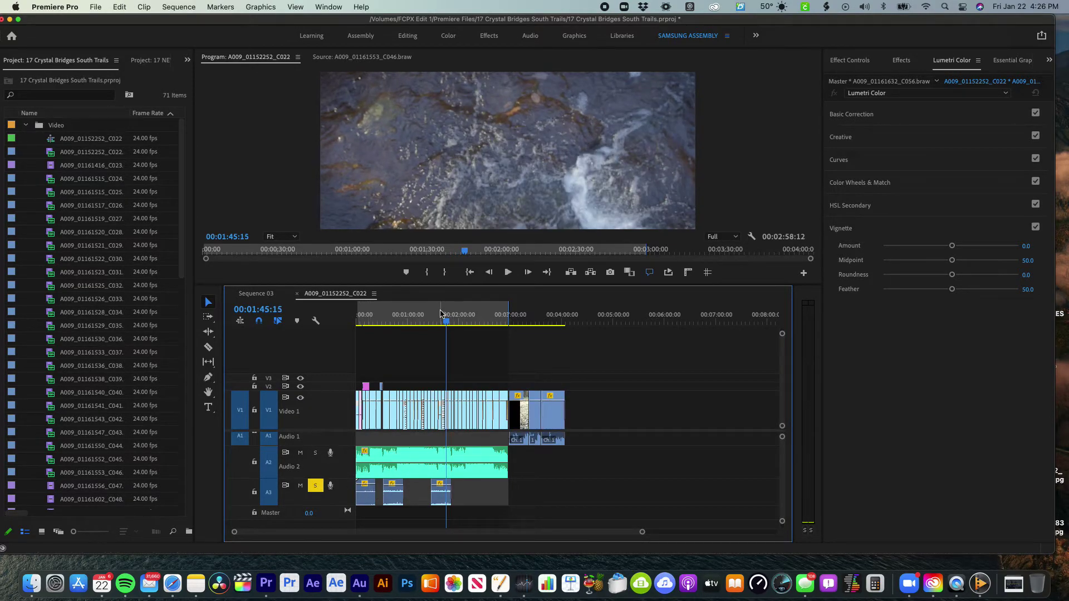
Replay the stream shots from about 00:01:36:04 to review them with the soloed audio
left_click_drag(441, 318, 437, 323)
key("space")
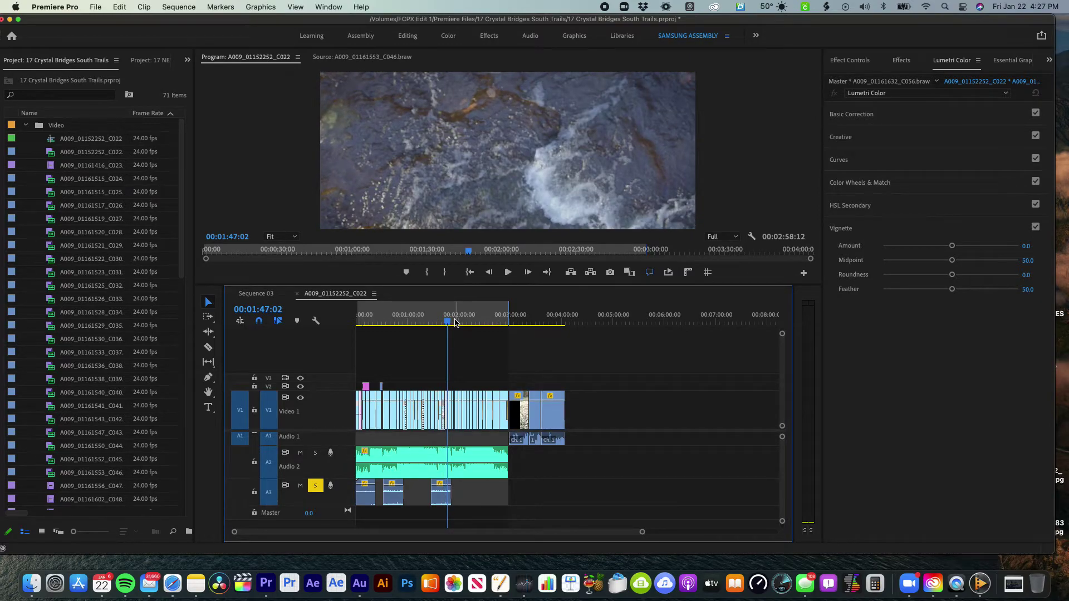
left_click(448, 321)
mouse_move(448, 322)
left_mouse_down()
mouse_move(416, 322)
mouse_move(439, 324)
left_mouse_up()
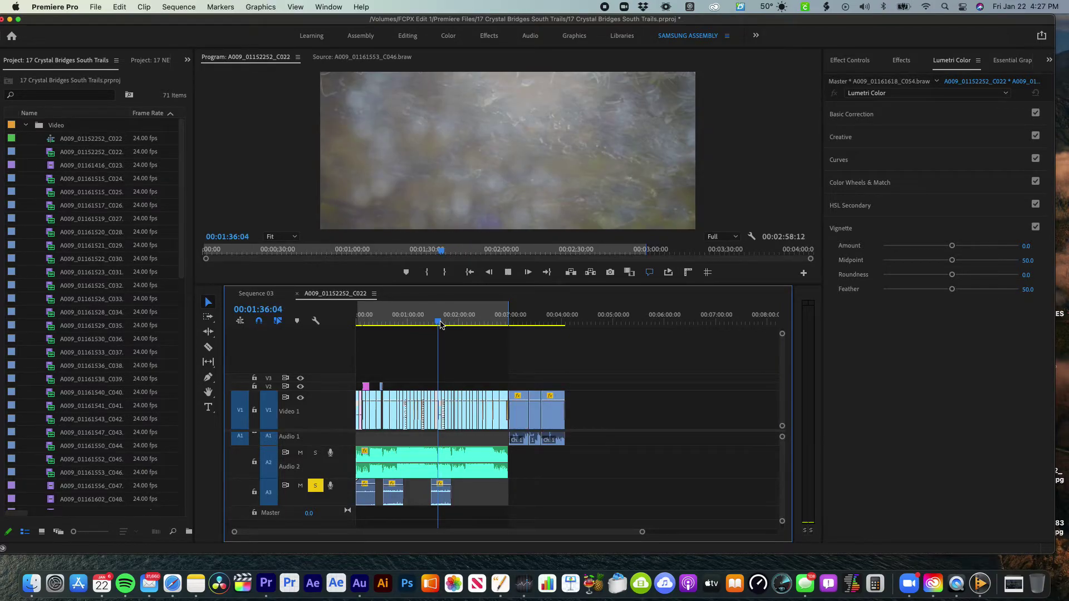
key("space")
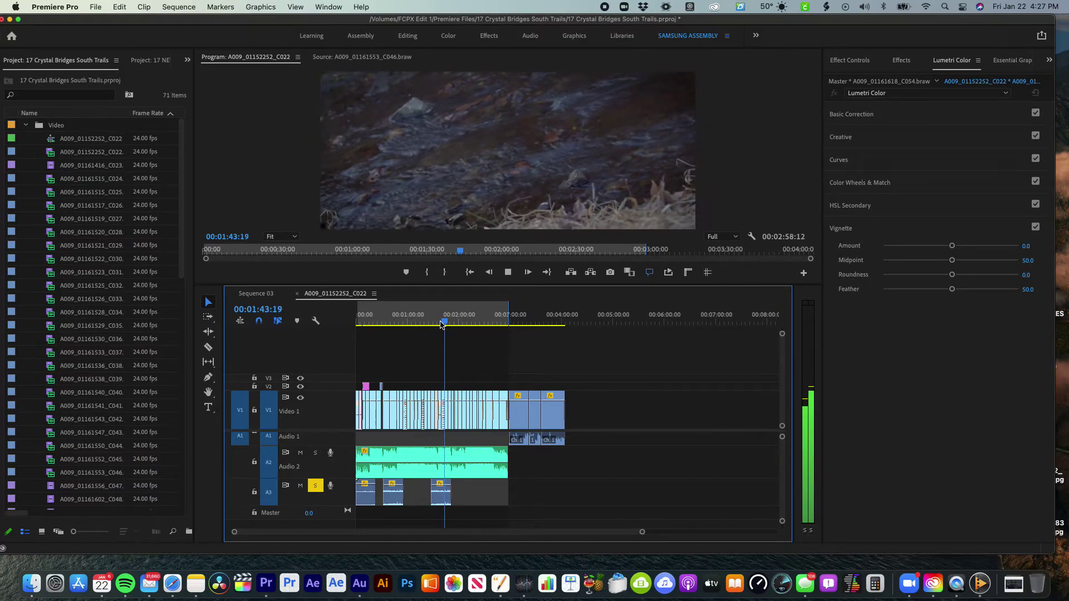
Play the blurred runners shot near 00:01:14:10 and move the playhead back to the branches shot at 00:01:04:08
left_click_drag(441, 324, 418, 326)
key("space")
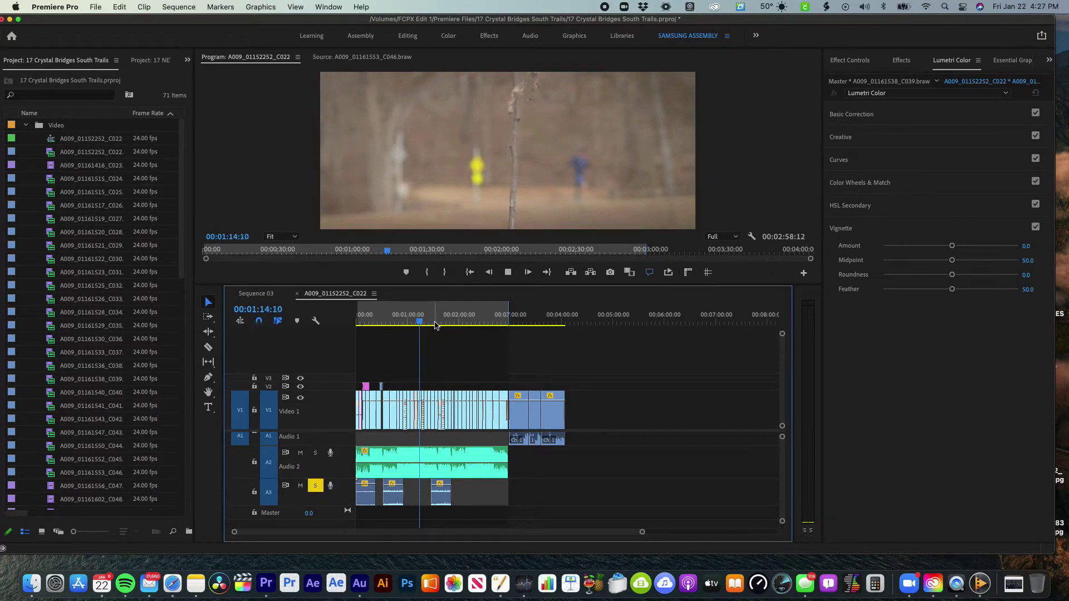
key("space")
left_click(418, 322)
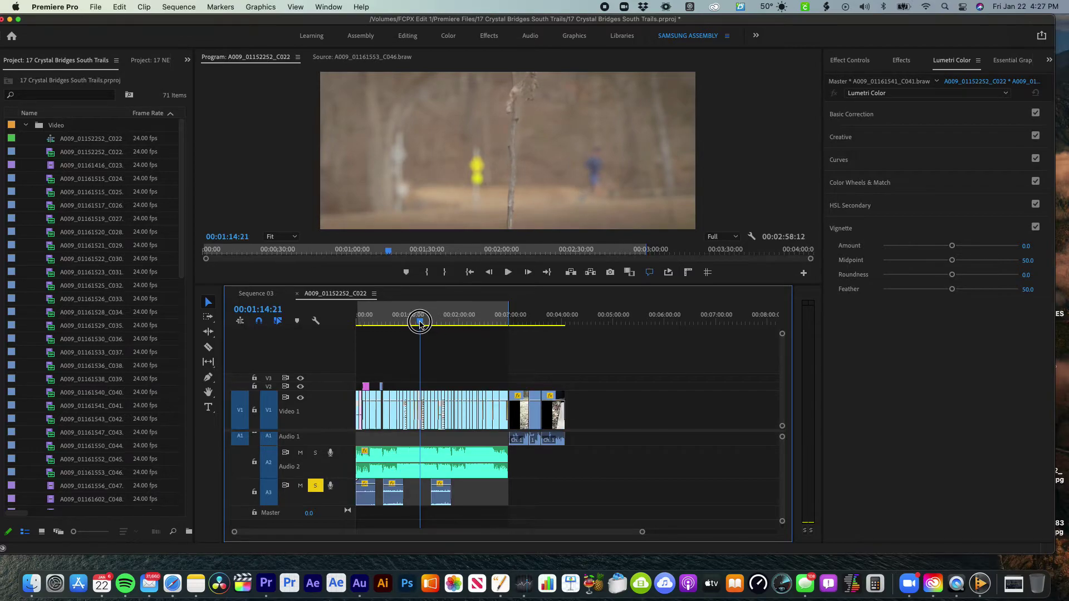
left_click_drag(418, 323, 411, 324)
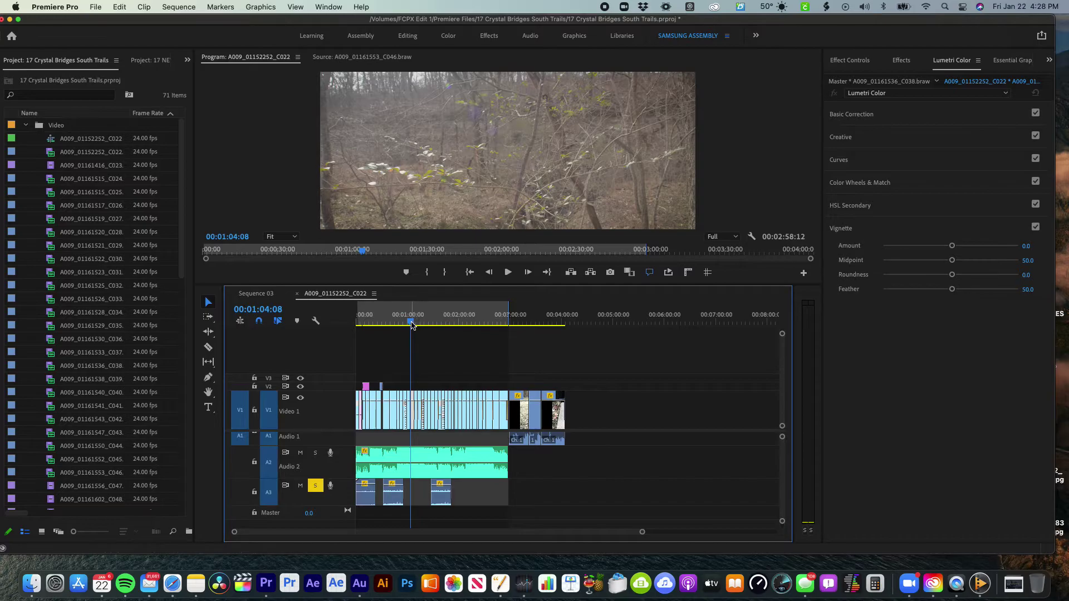
Play from the mossy rock shot at 00:01:00:10 into the branches shot that follows
left_click_drag(412, 325, 409, 325)
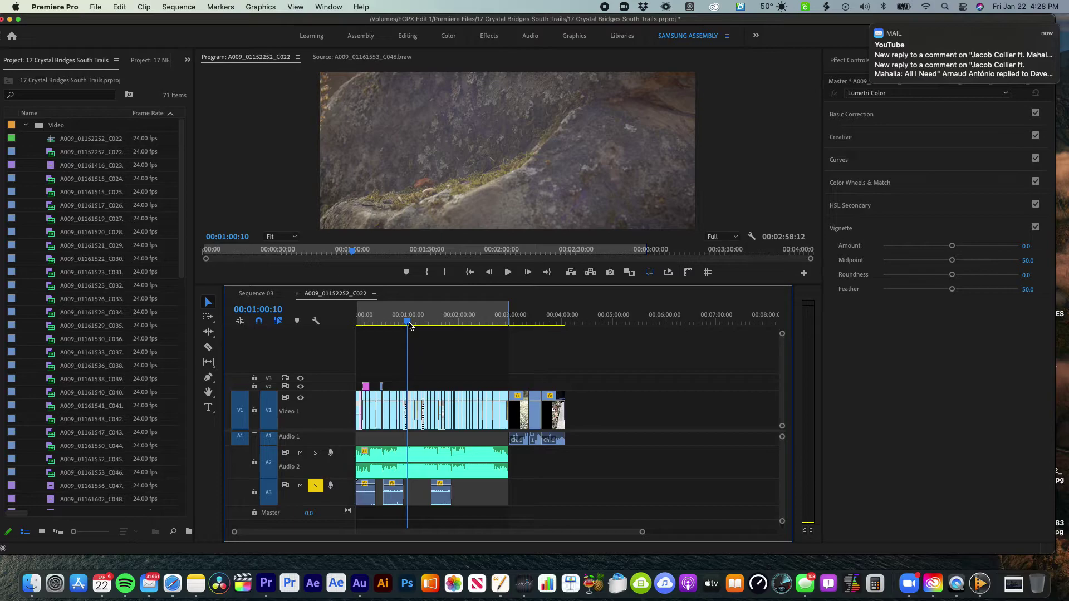
key("space")
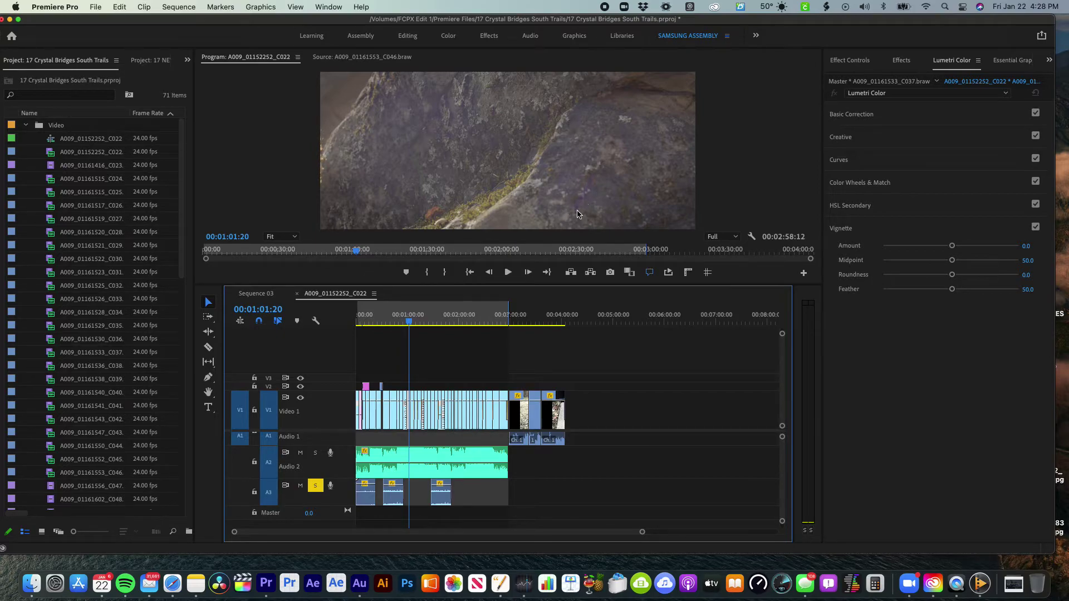
left_click(510, 271)
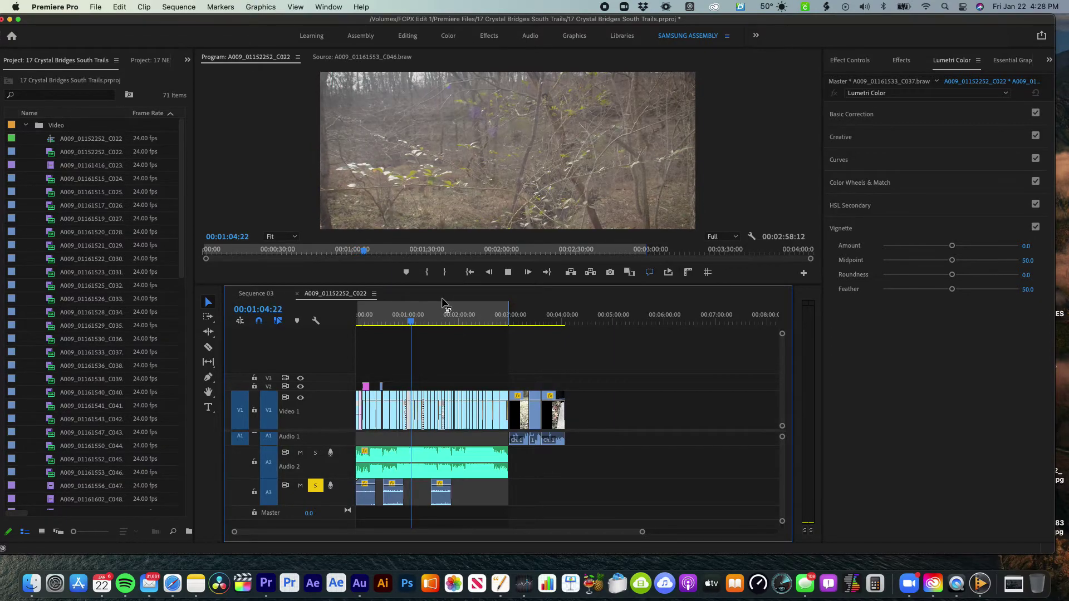
Play the mountain biker shot around 00:02:09:05 and move the playhead back to 00:02:06:02
left_click_drag(415, 321, 466, 324)
key("space")
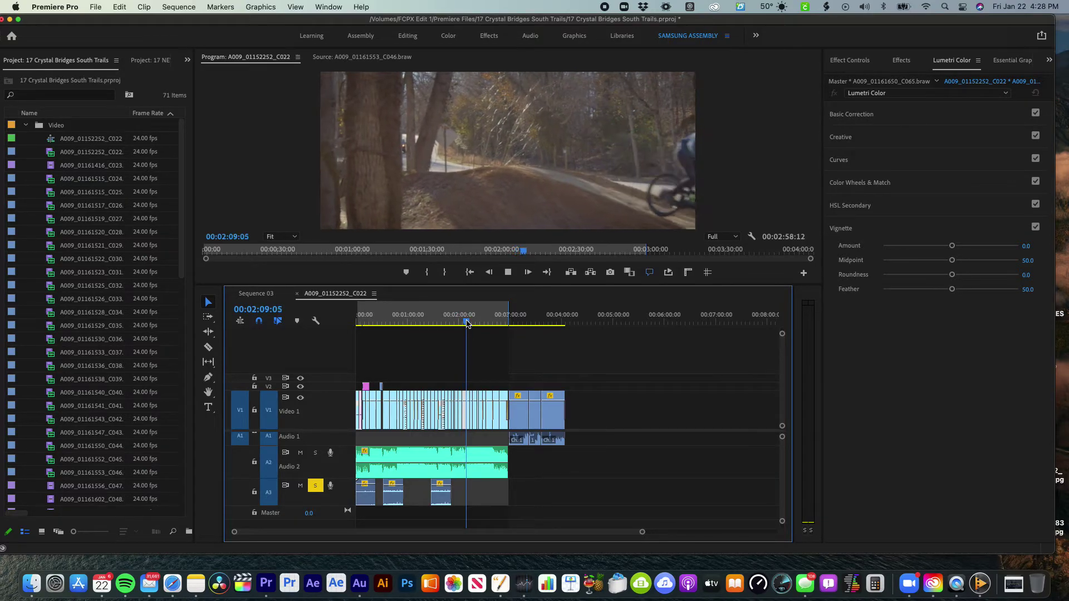
key("space")
left_click_drag(468, 324, 466, 324)
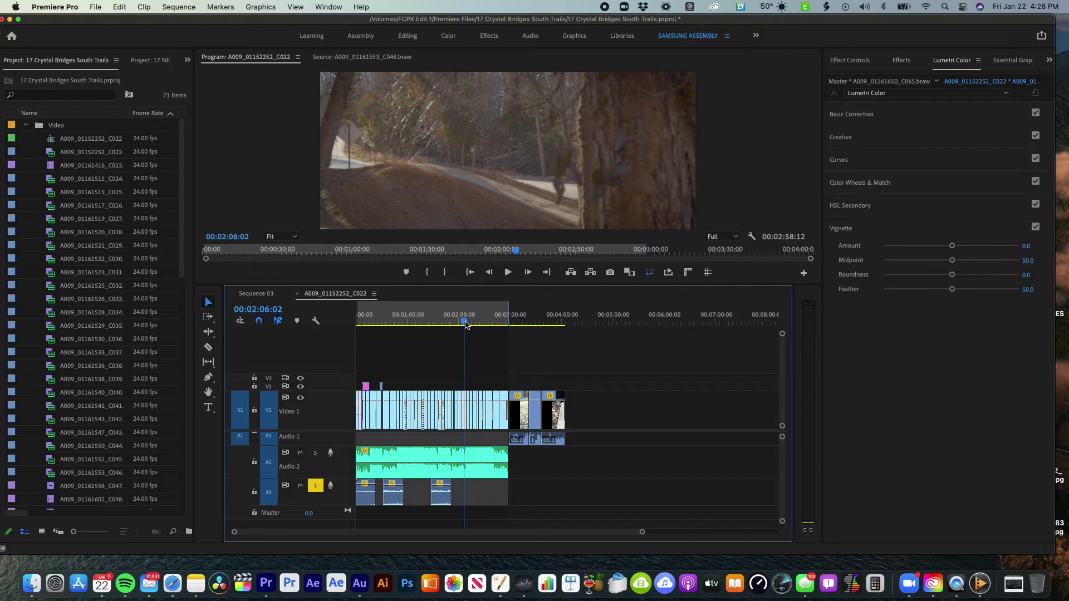
Review the glass tower shot around 00:02:20:07 and play the edit from 00:02:17:18
left_click_drag(468, 323, 476, 325)
key("space")
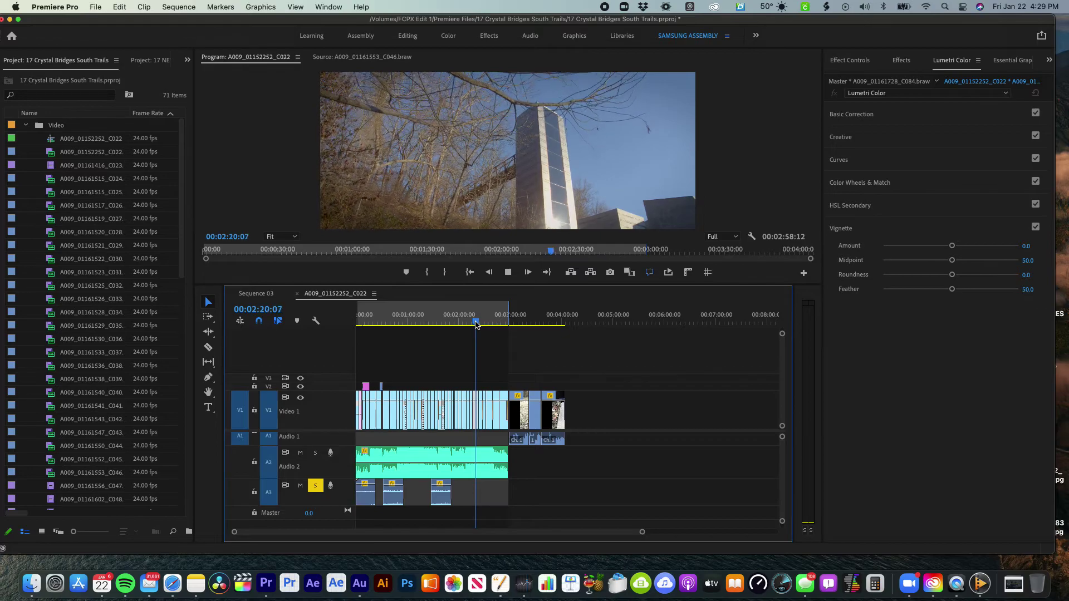
key("space")
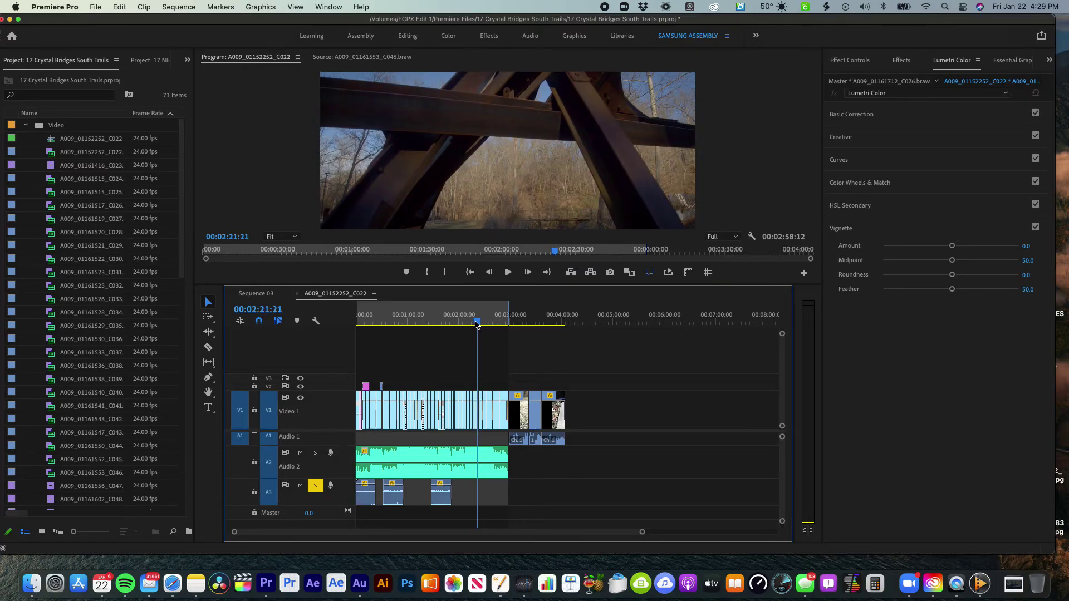
left_click_drag(480, 325, 476, 325)
key("space")
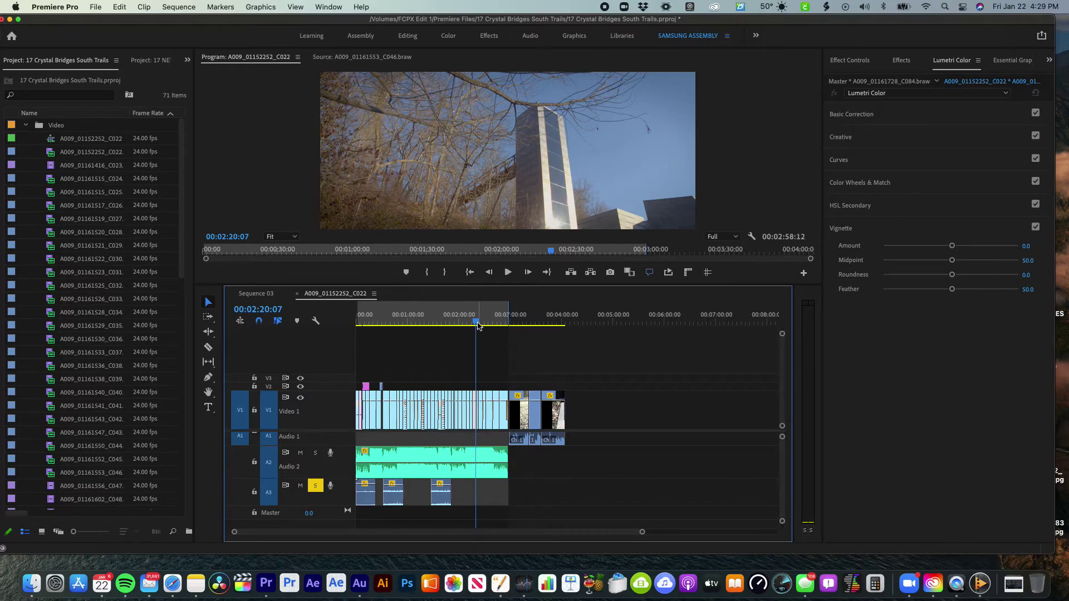
left_click(473, 323)
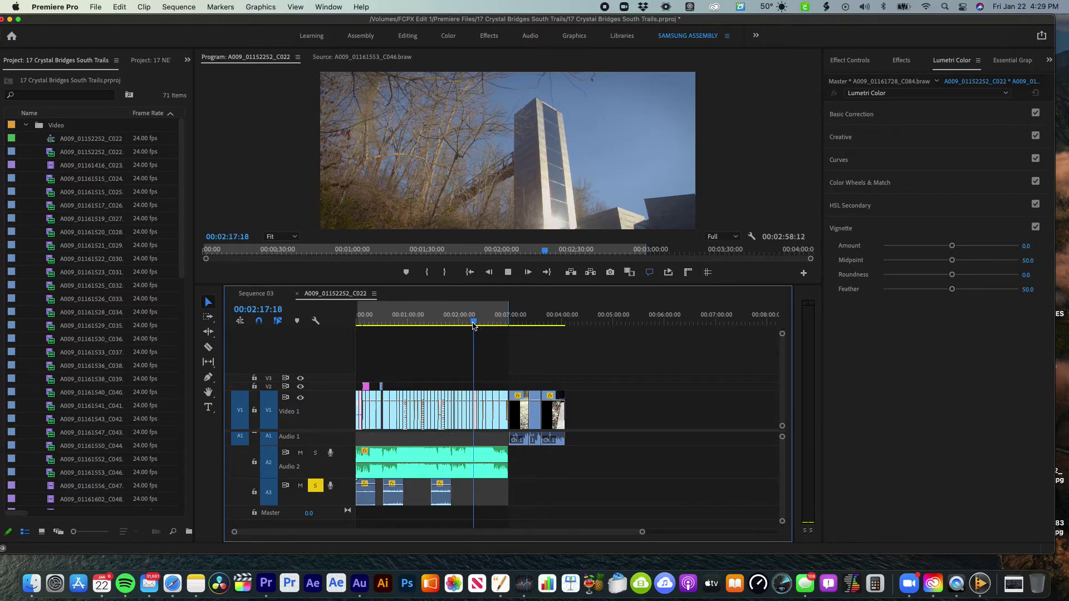
key("space")
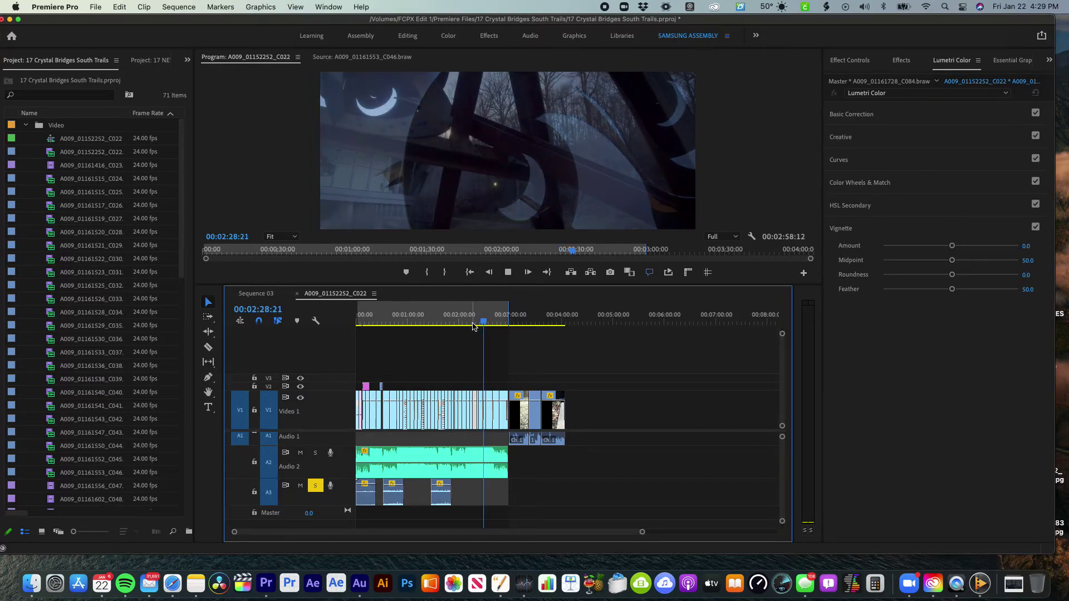
Play and pause through the sun flare and rocky stream shots, stopping at 00:02:37:21
key("space")
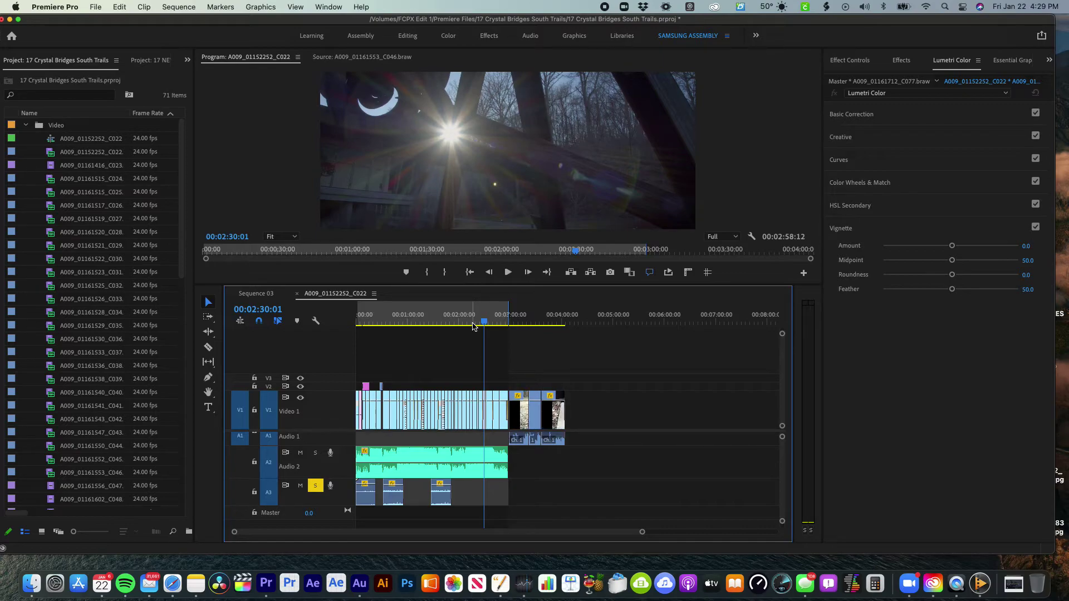
key("space")
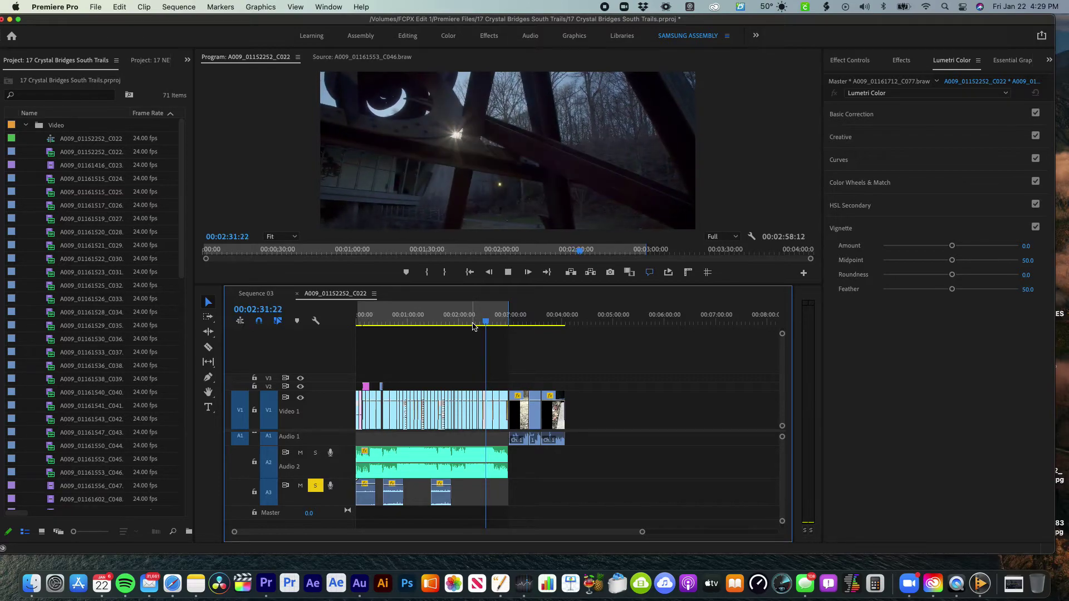
key("space")
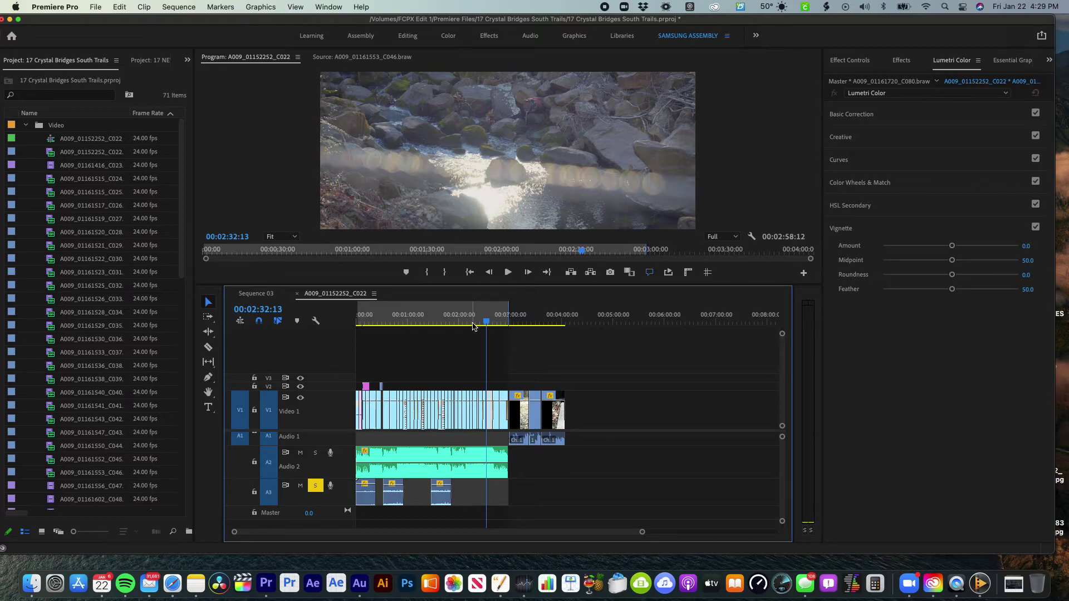
key("space")
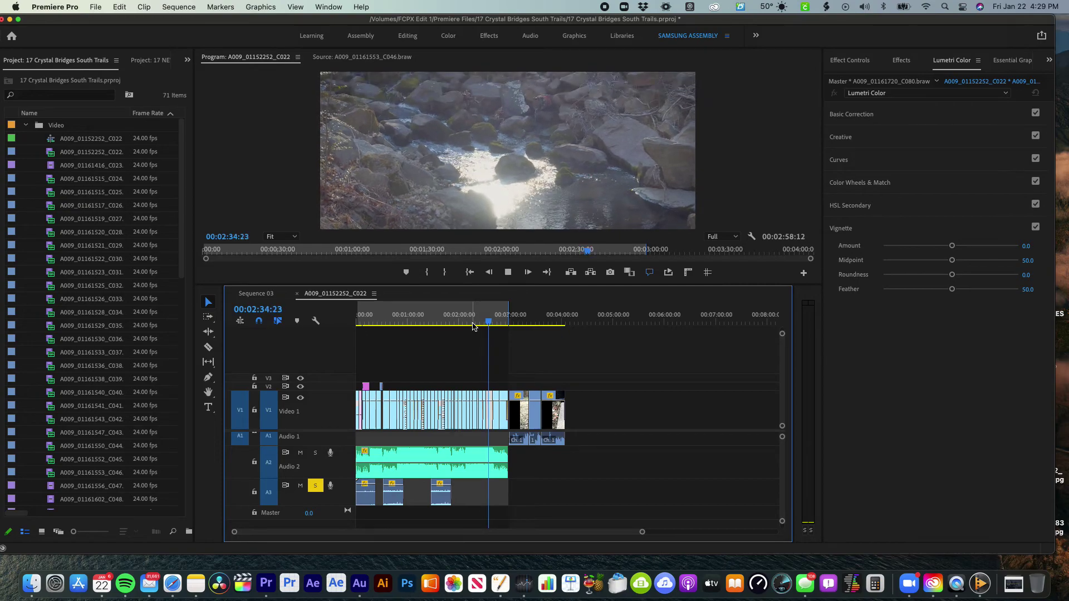
key("space")
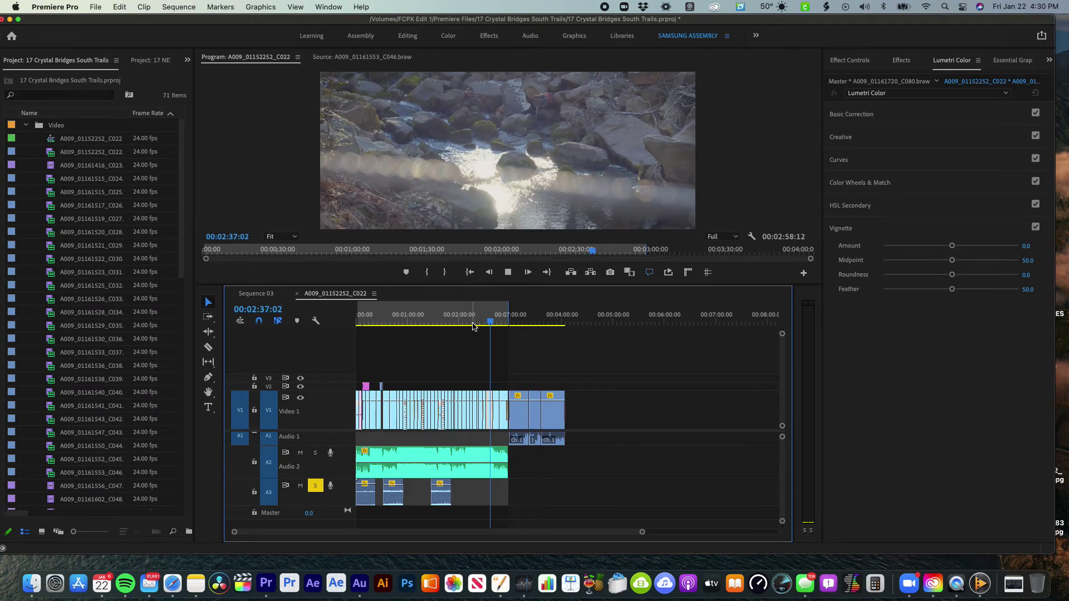
key("space")
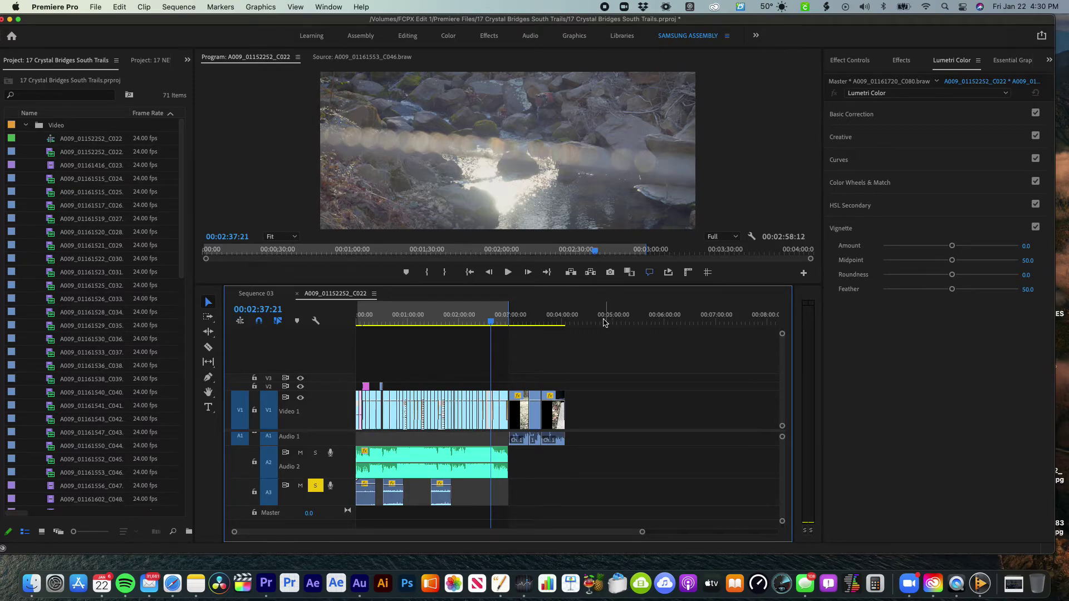
Play the edit from 00:02:37:21 and turn off solo on audio track A3, pausing at the sculpture and museum shot
key("space")
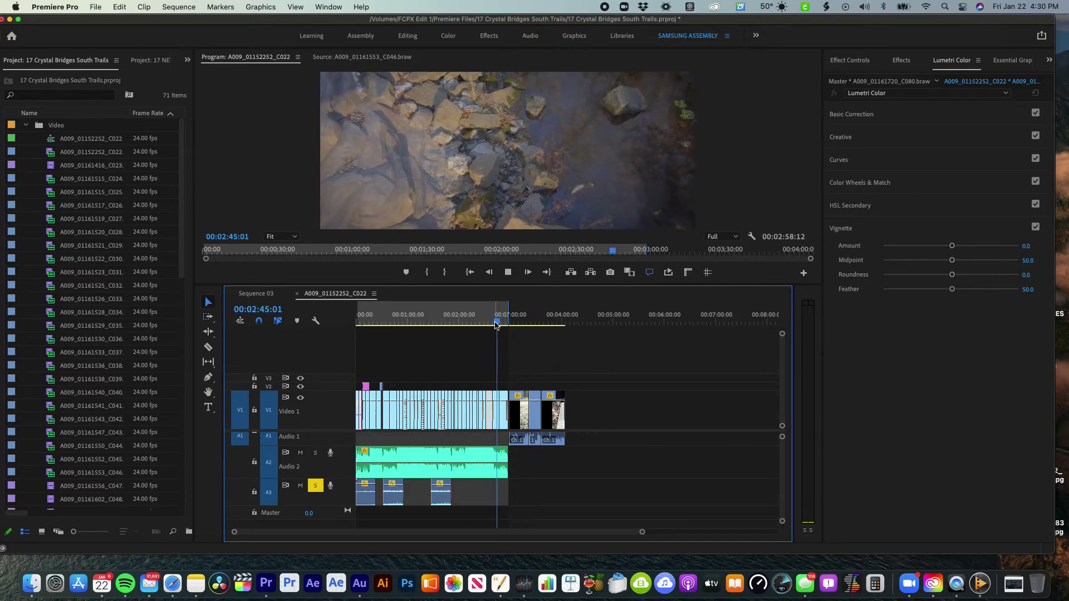
left_click(315, 488)
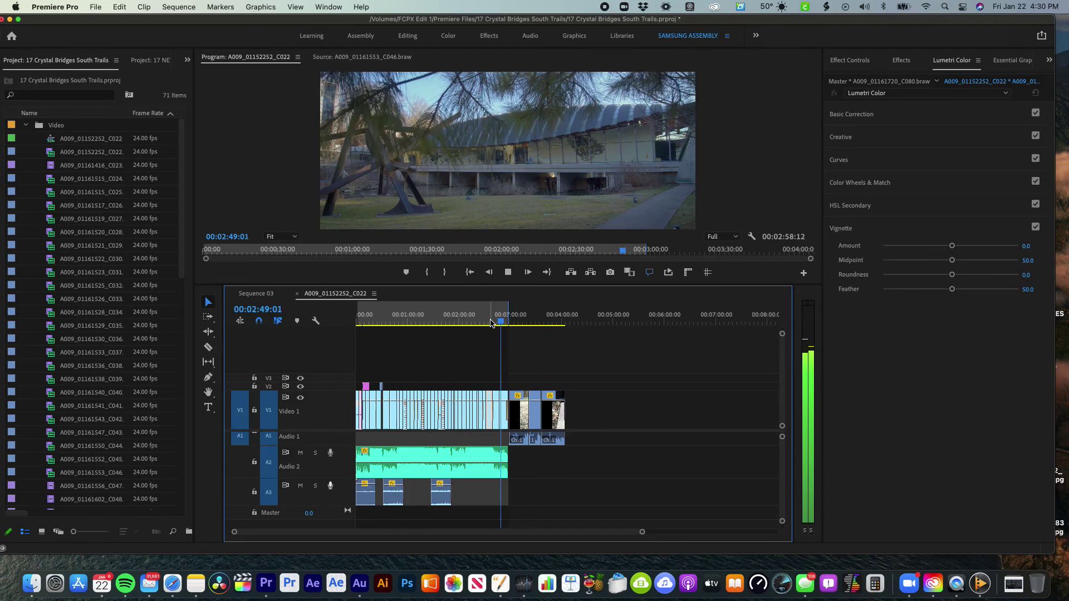
key("space")
Review the closing museum shot from 00:02:53:12 to its fade around 00:02:56:15 and return the playhead to the cyclist shot at 00:02:02:21
left_click_drag(501, 327, 505, 323)
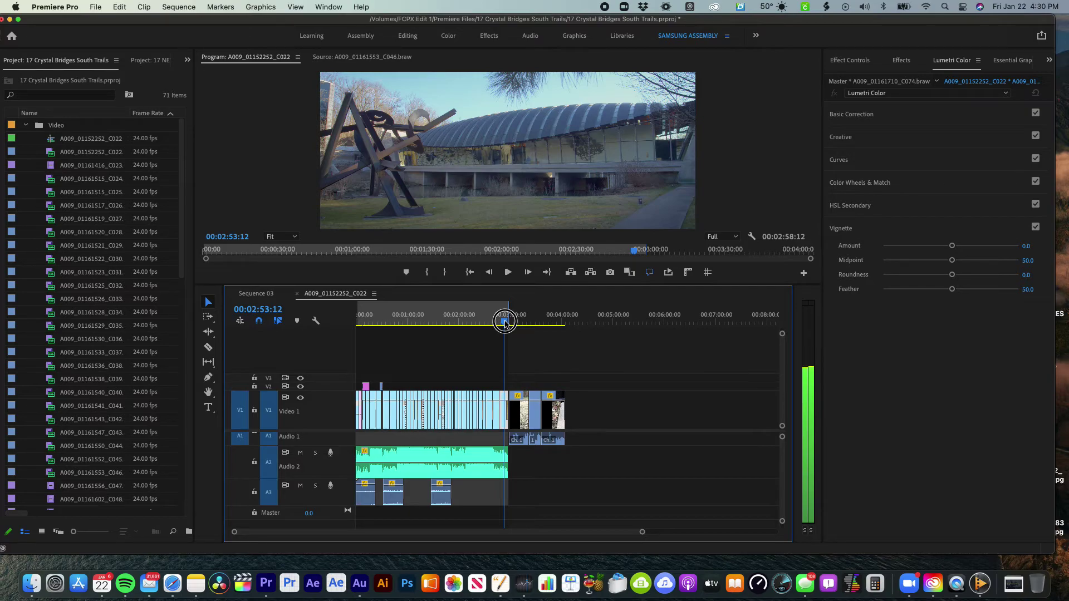
left_click_drag(504, 323, 505, 323)
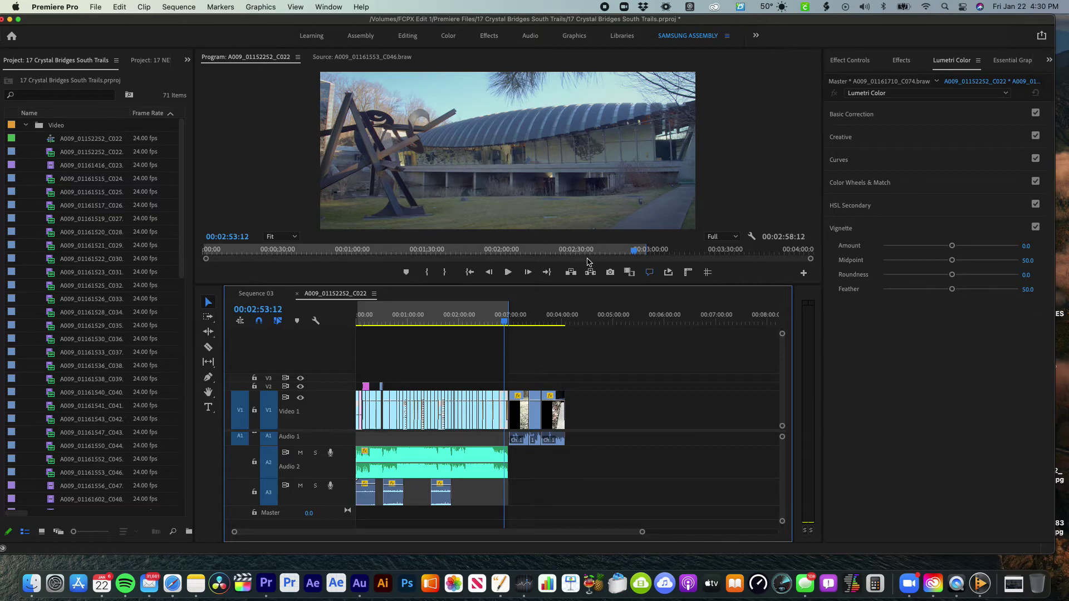
left_click(635, 253)
key("space")
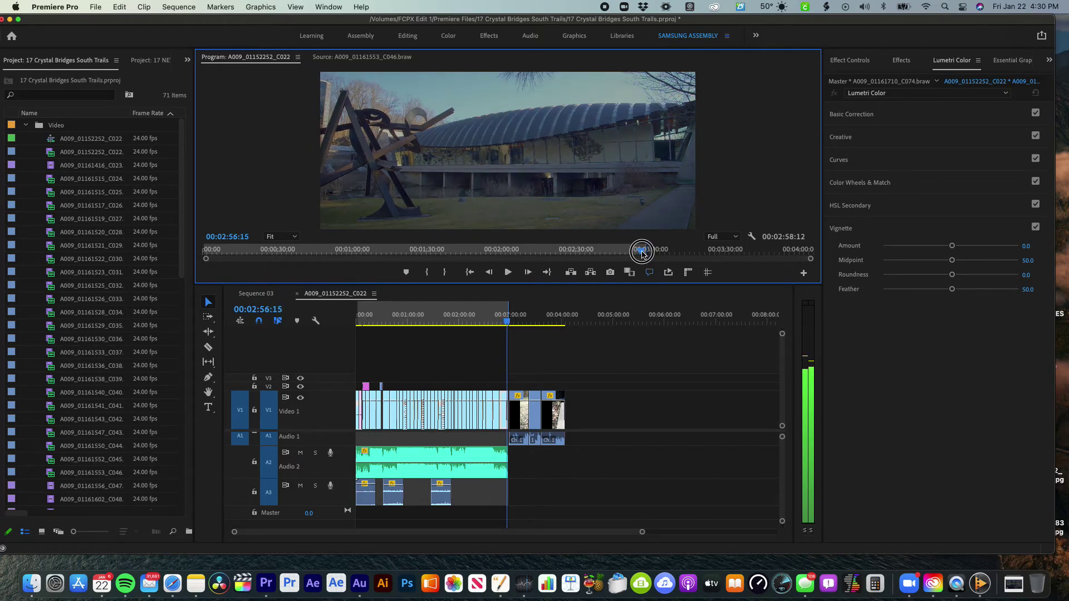
left_click_drag(638, 254, 508, 254)
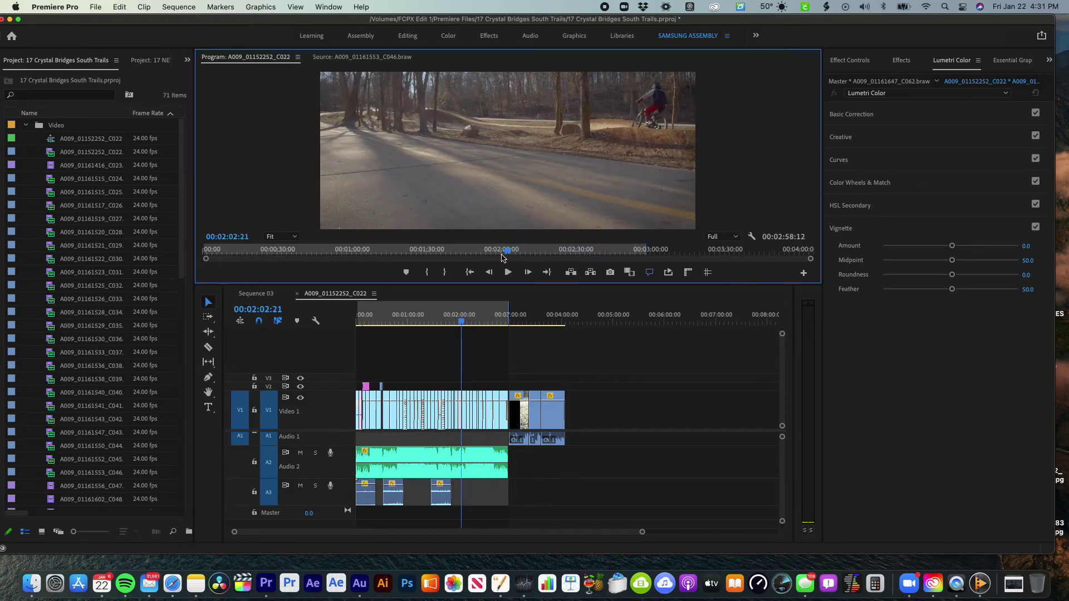